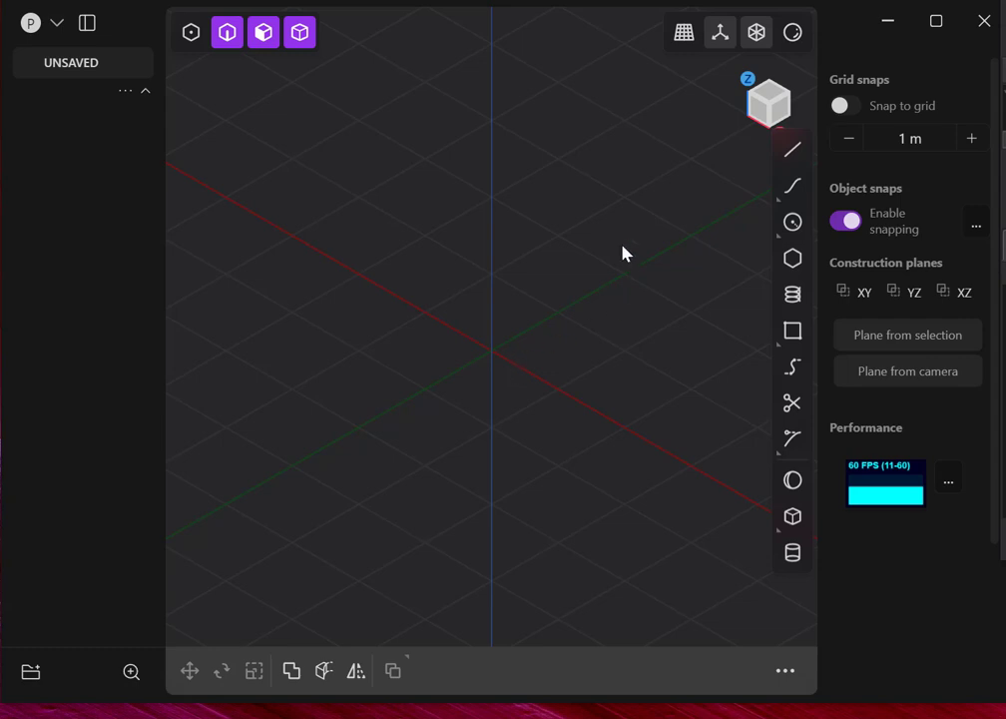
Create a sphere centred on the origin with a radius of about 1.65 m, working in the right view
left_click(774, 117)
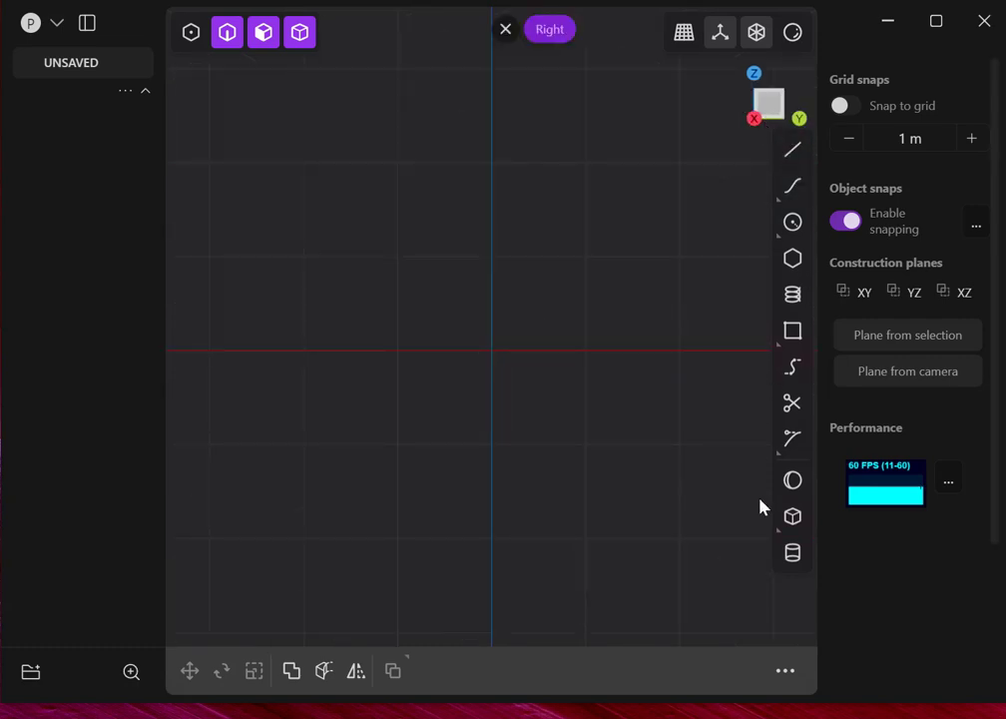
left_click(796, 483)
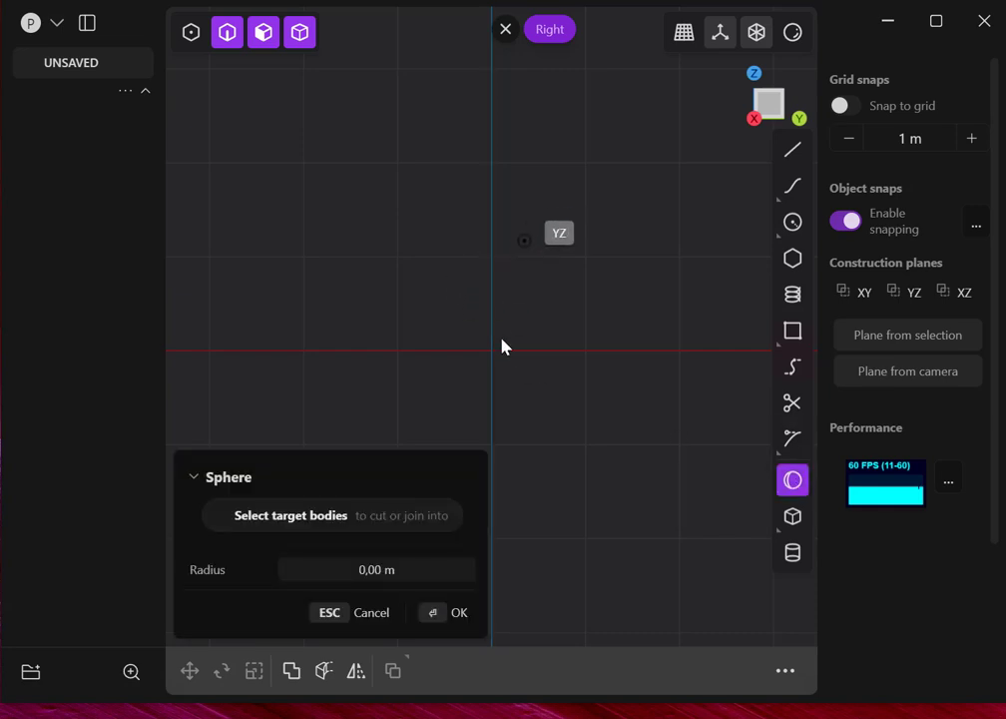
left_click(495, 362)
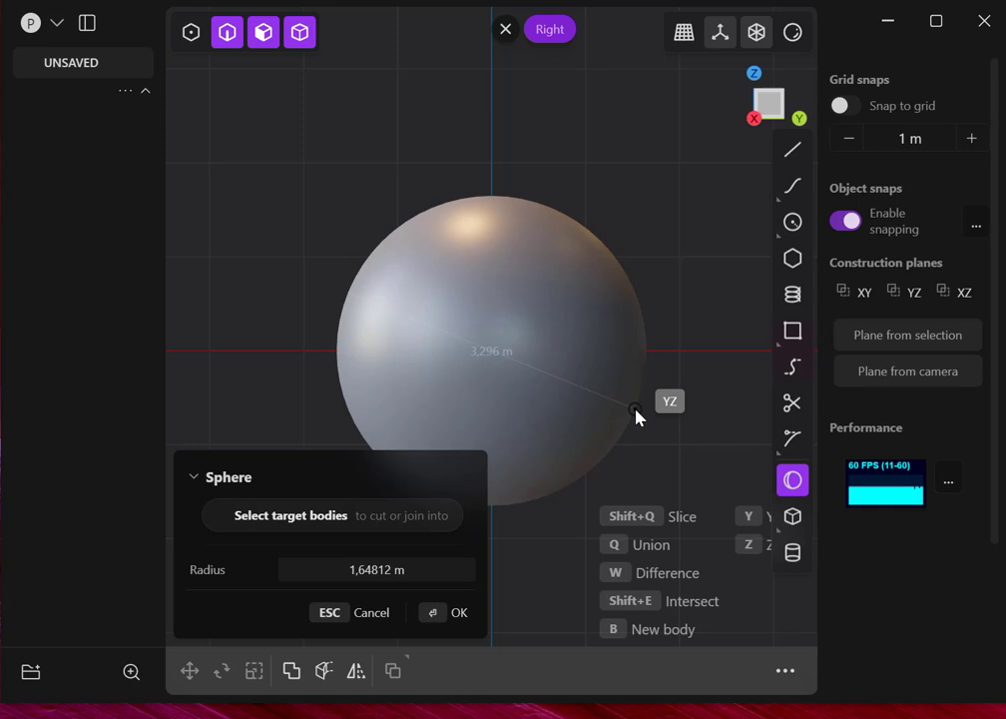
left_click(636, 416)
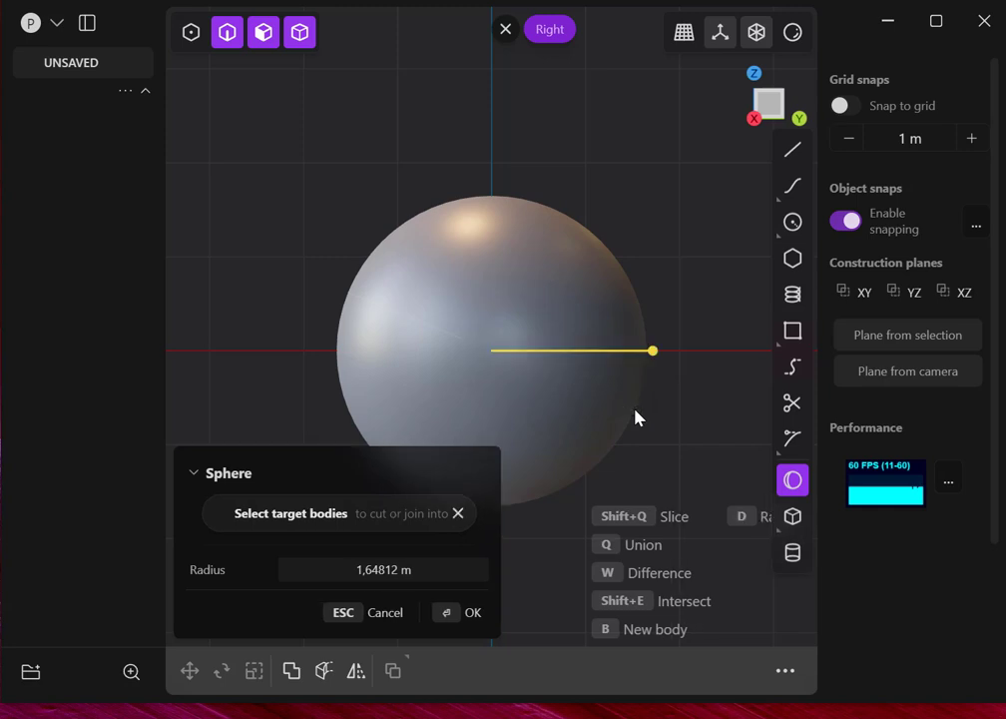
key("Return")
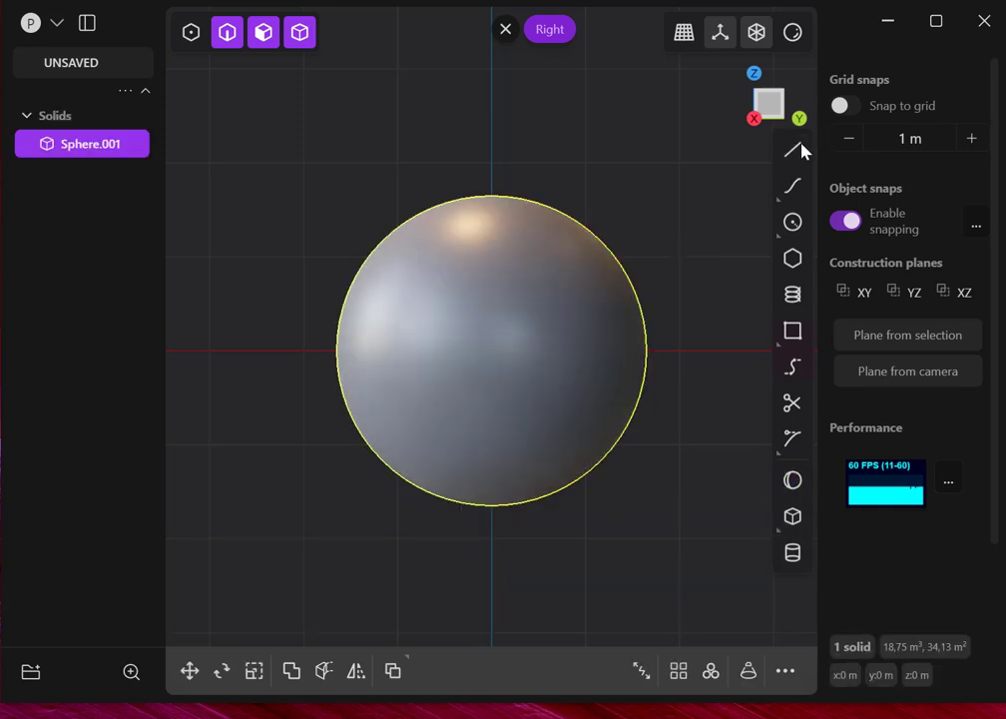
Draw a horizontal line about 3.92 m long across the upper part of the sphere, extending past both sides
left_click(357, 217)
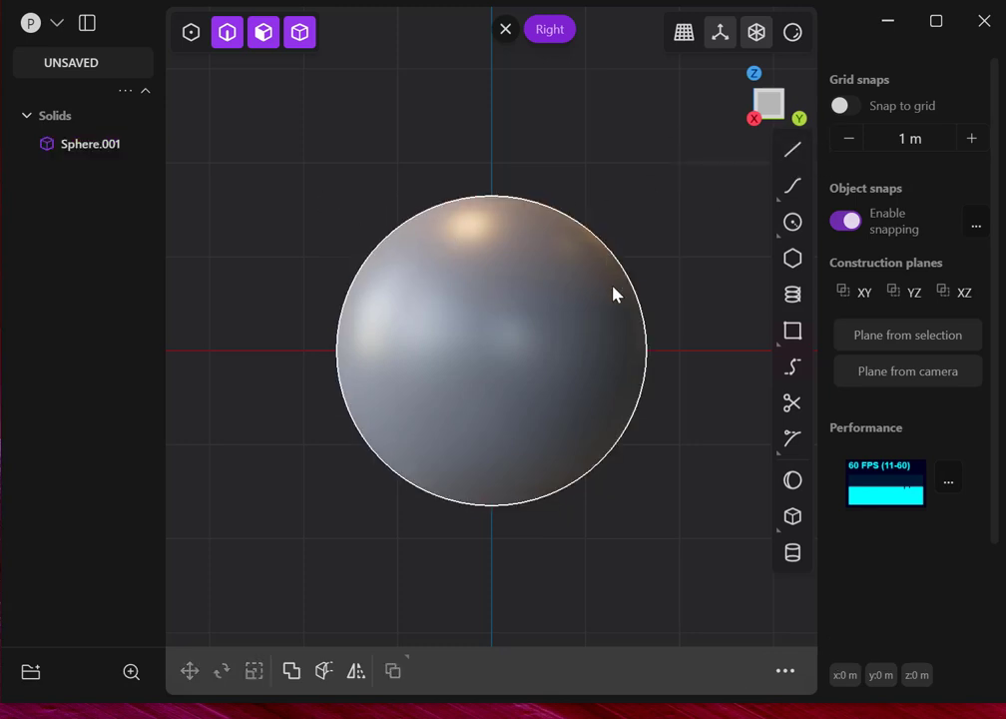
left_click(794, 151)
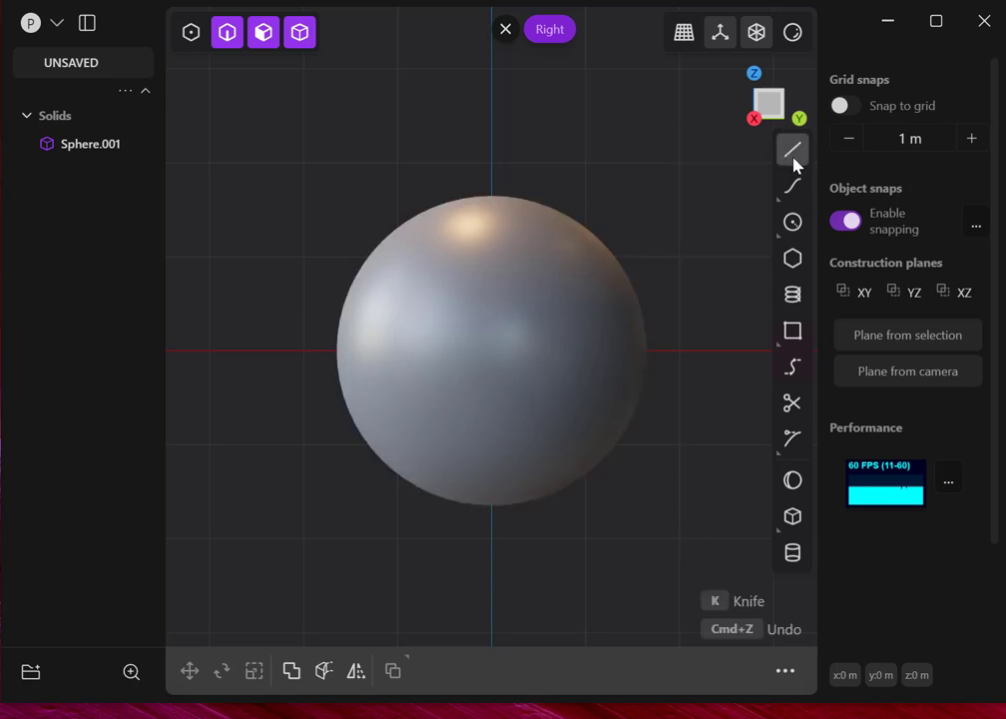
left_click(311, 236)
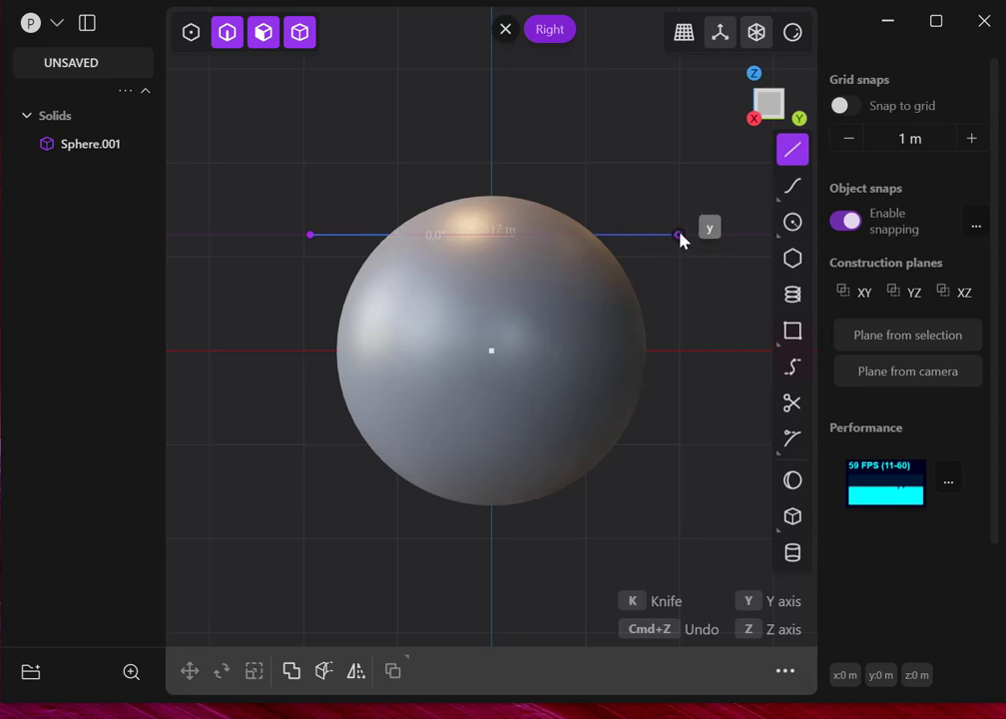
left_click(680, 237)
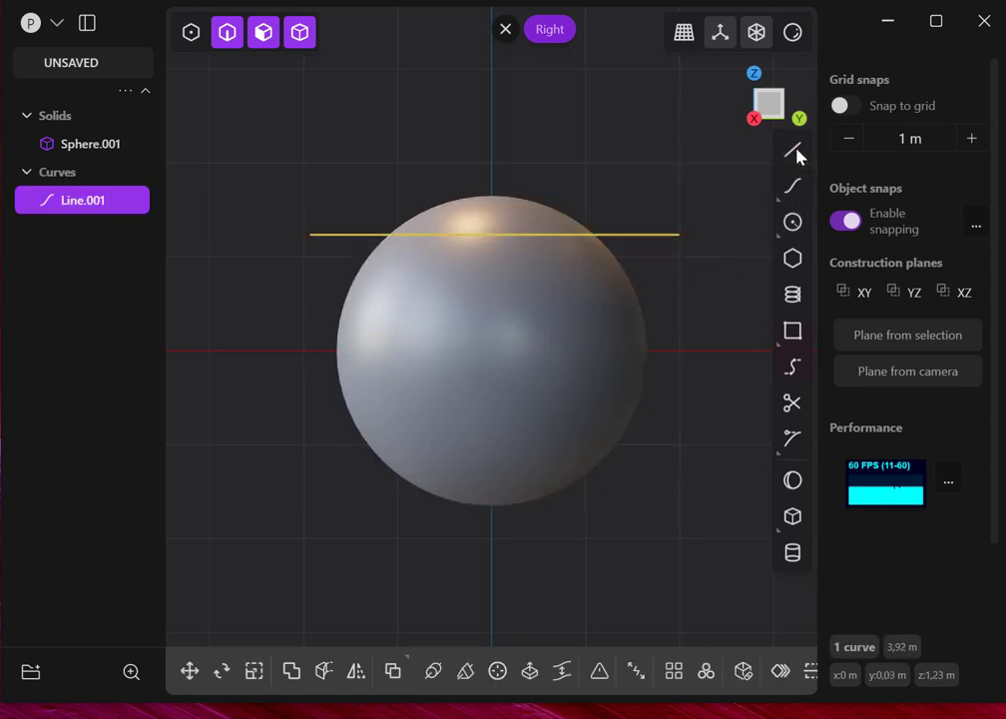
Draw a second horizontal line about 3.75 m long across the lower part of the sphere, extending past both sides
left_click(334, 477)
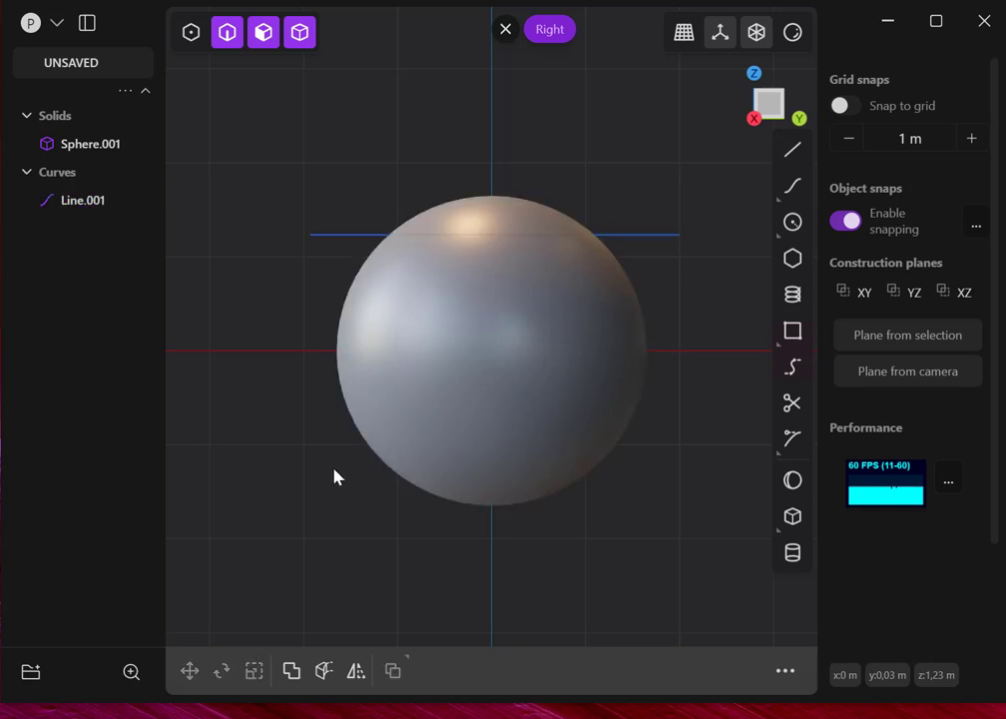
left_click(789, 155)
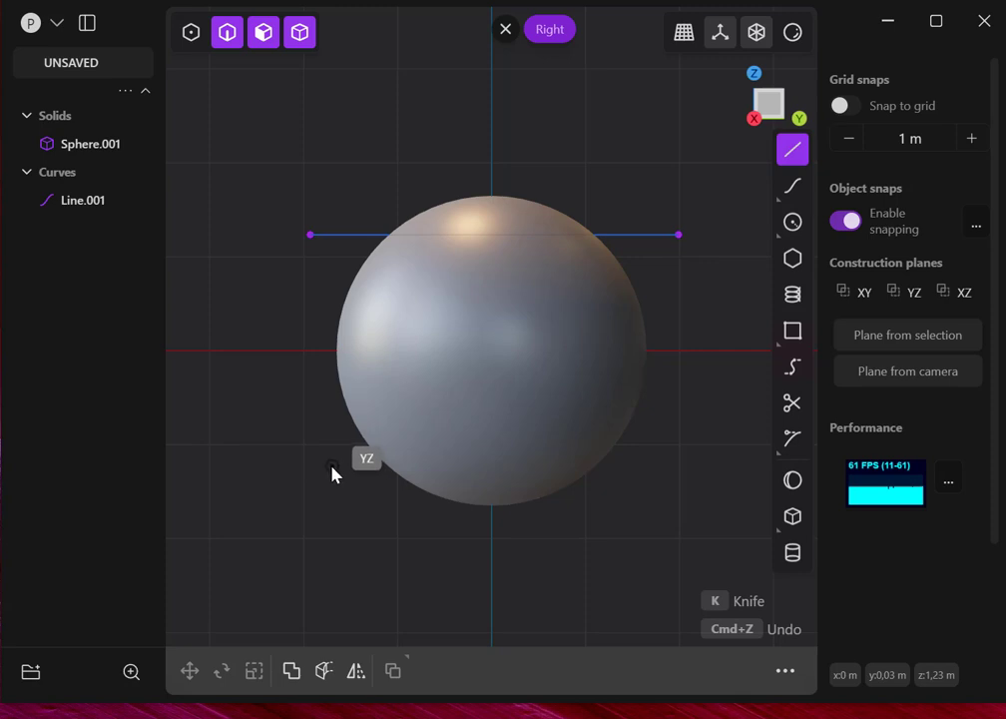
left_click(332, 466)
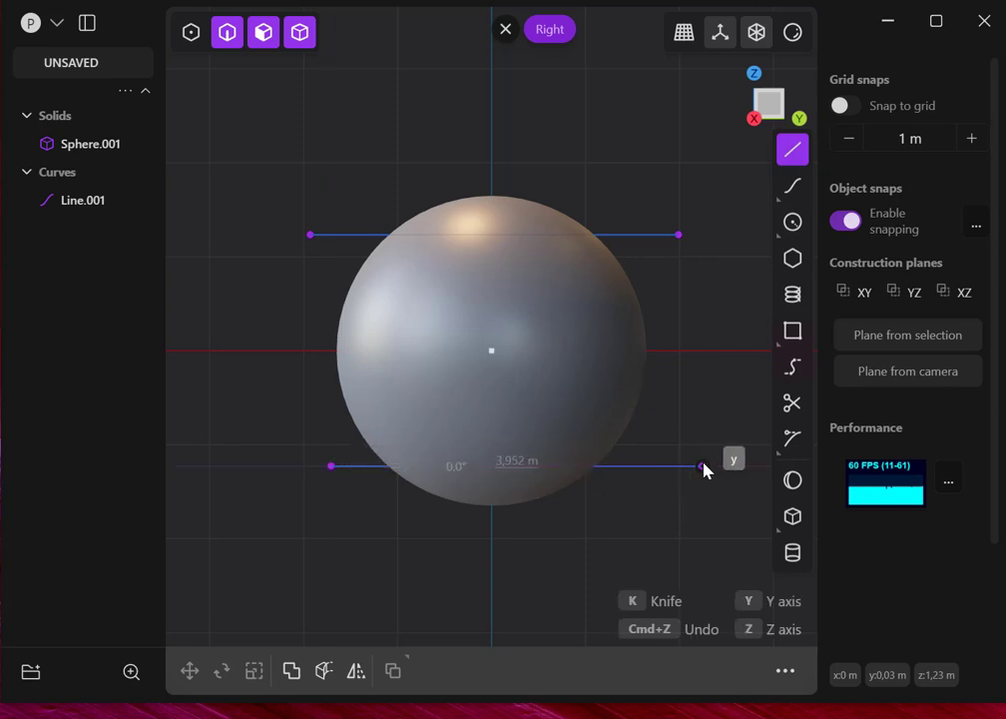
left_click(685, 466)
right_click(681, 525)
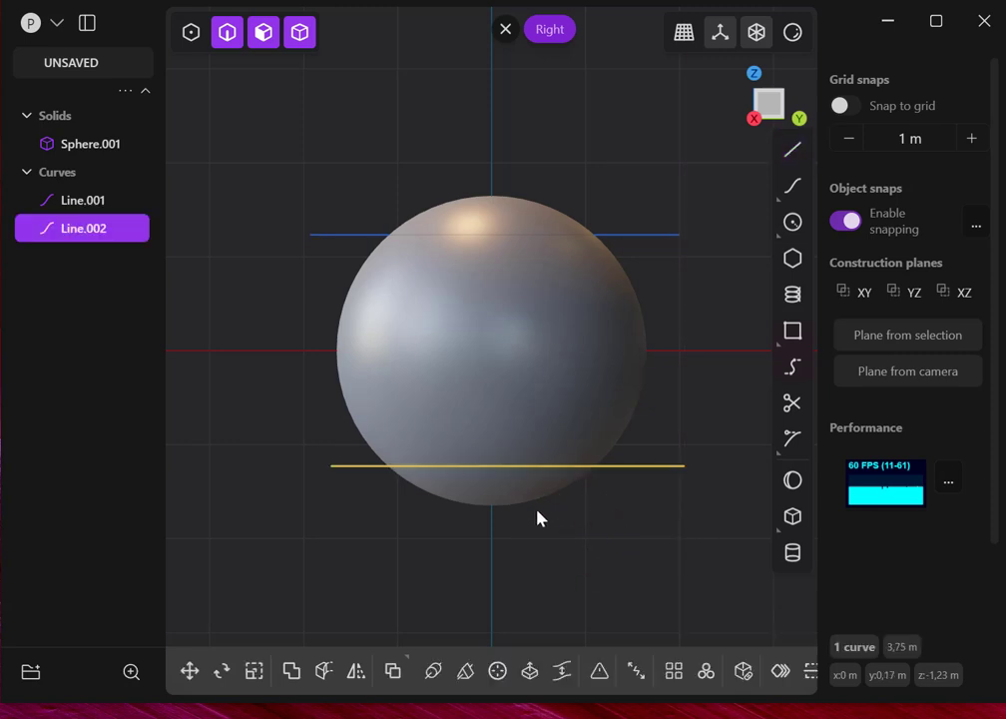
Move the lower line down about 0.09 m and the upper line up about 0.06 m along the Z axis
left_click(185, 669)
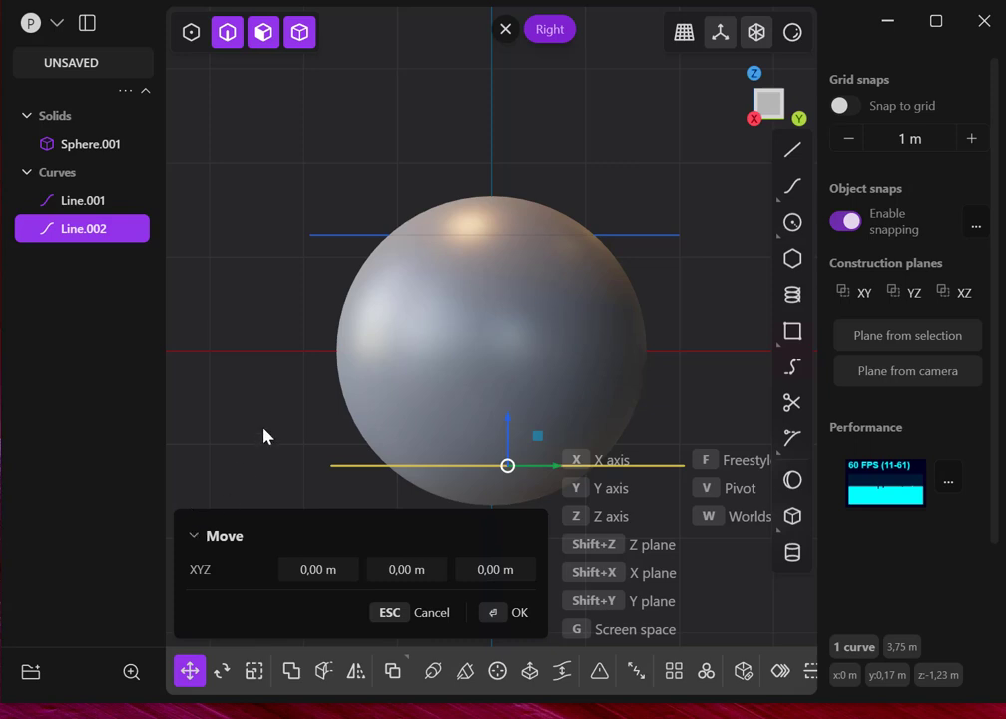
left_click_drag(512, 422, 504, 427)
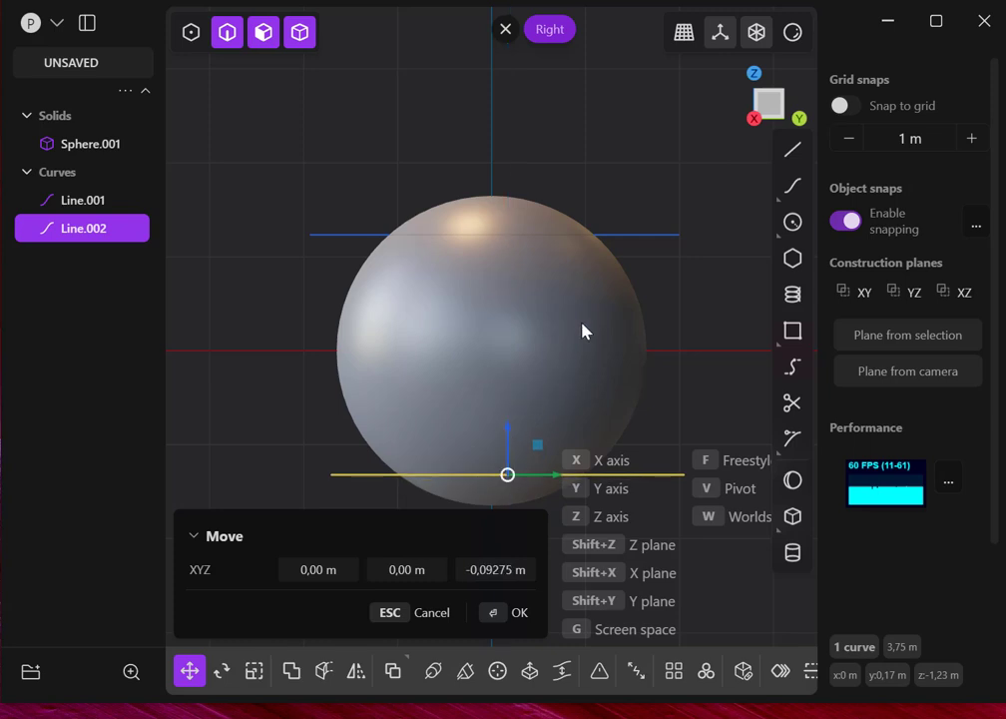
left_click(495, 613)
left_click(640, 238)
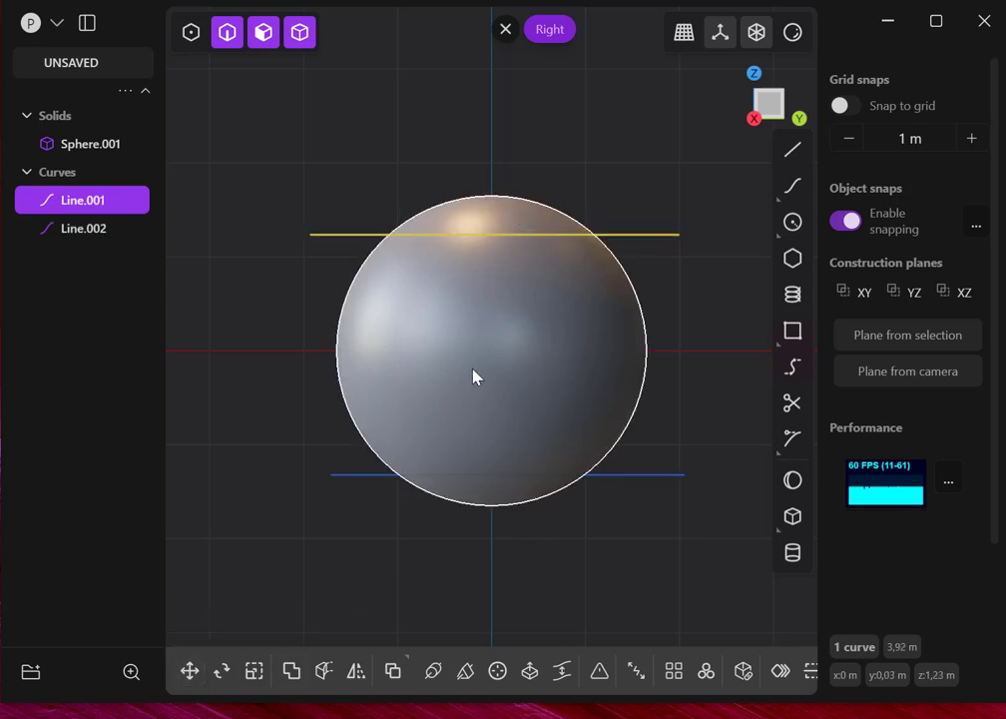
key("g")
left_click_drag(500, 196, 500, 189)
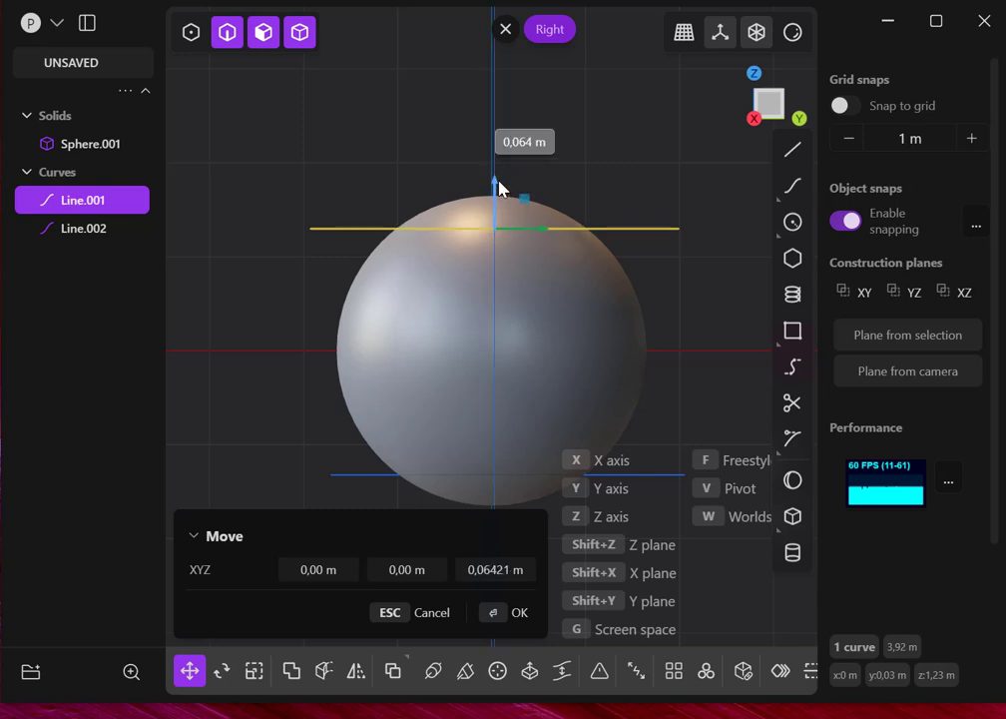
left_click(494, 614)
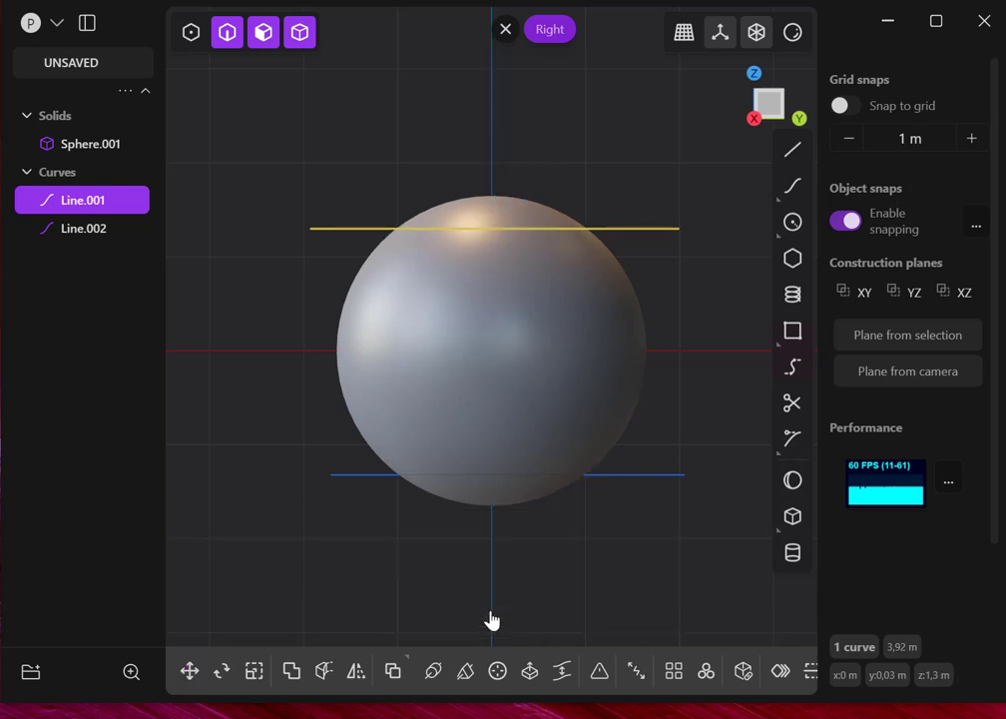
Cut the sphere into separate solids using both horizontal lines as cutters
left_click(636, 479, "shift")
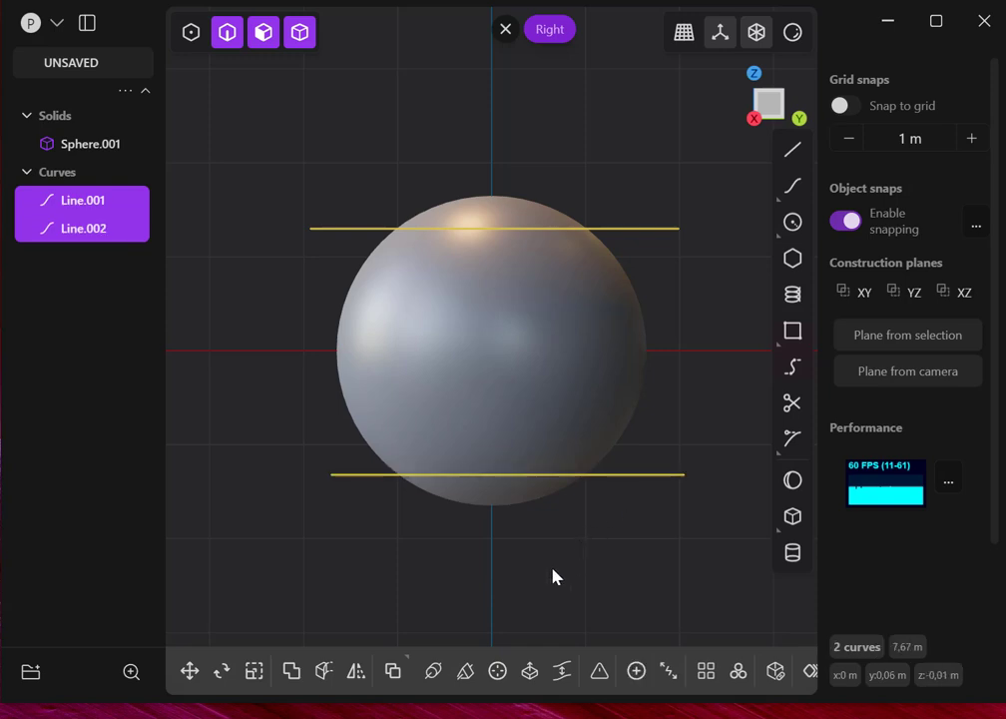
left_click(323, 673)
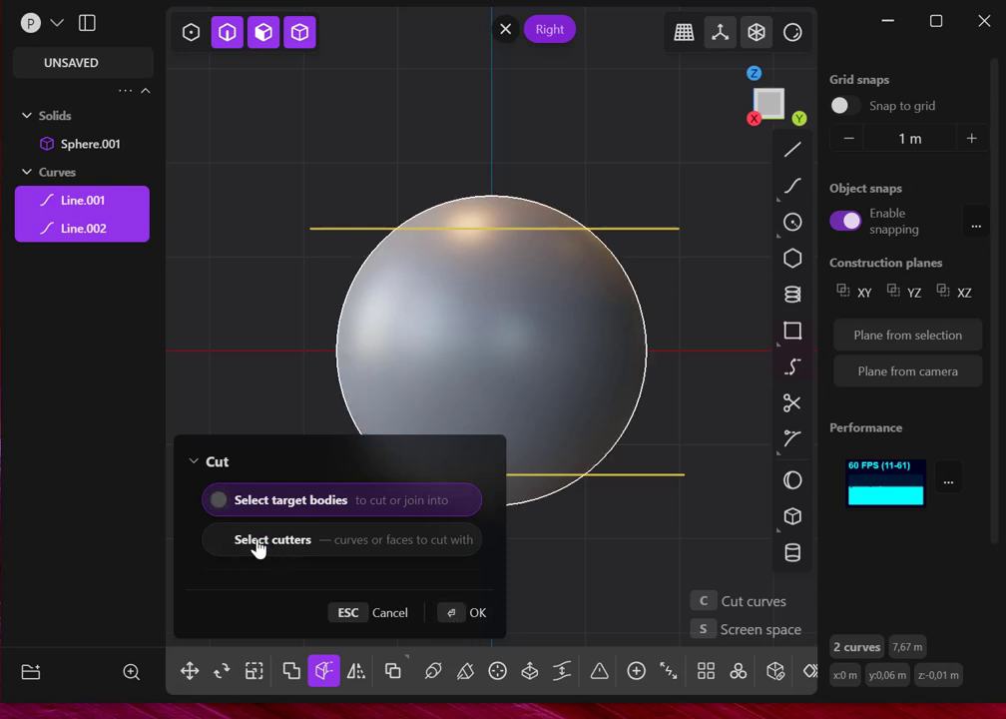
left_click(577, 356)
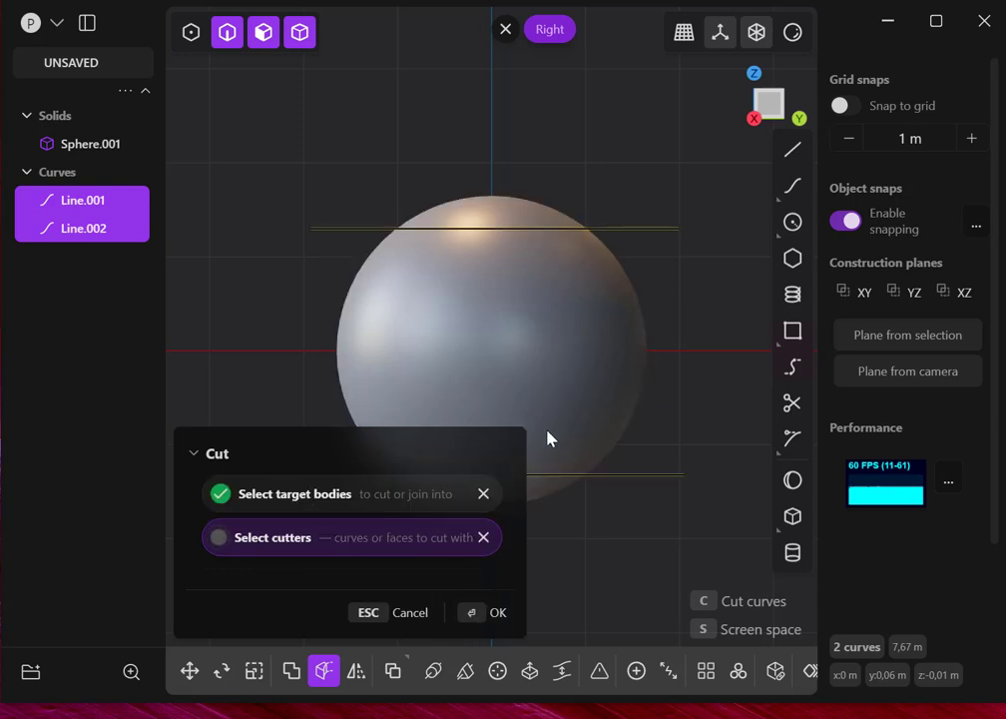
left_click(485, 613)
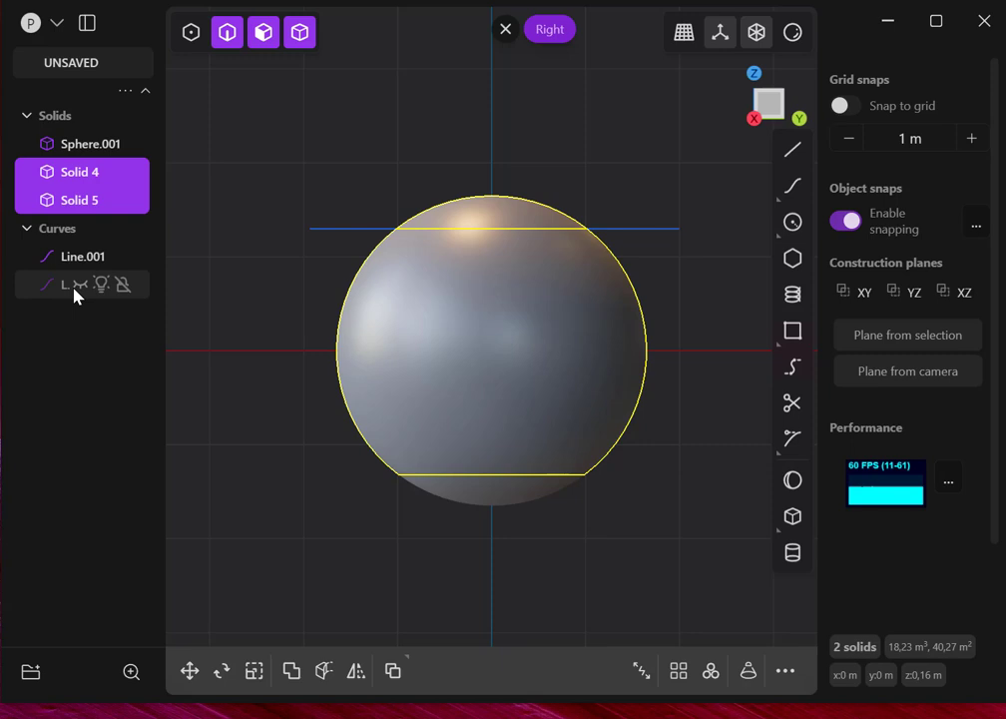
Unhide the lower cutting line and delete both cutting lines, keeping all the cut solids
key("Delete")
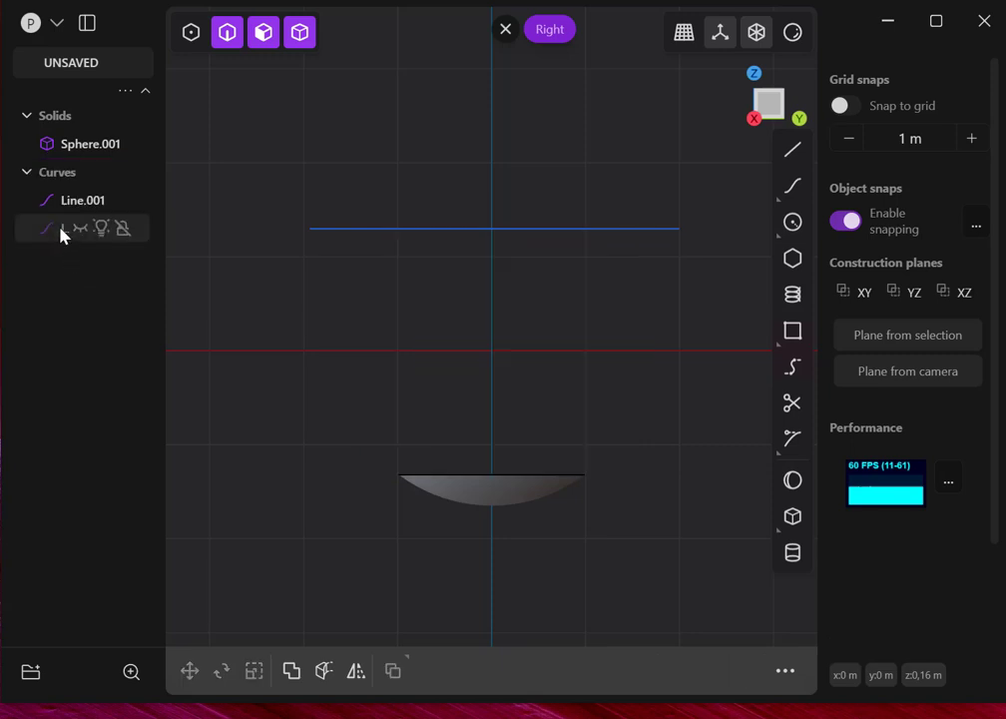
key("ctrl+z")
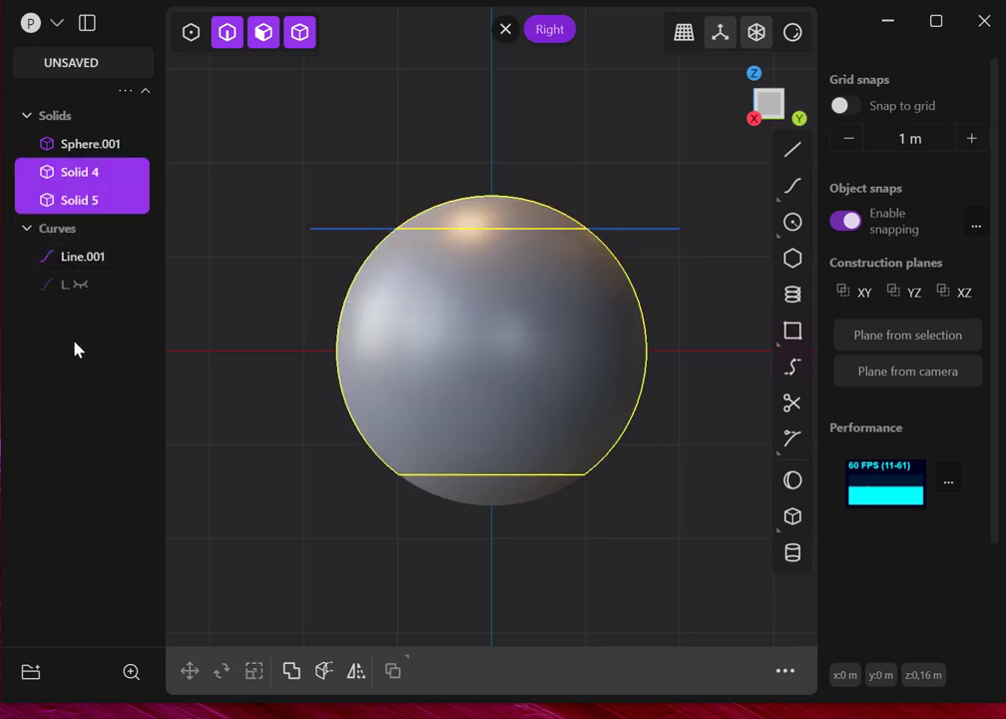
left_click(79, 285)
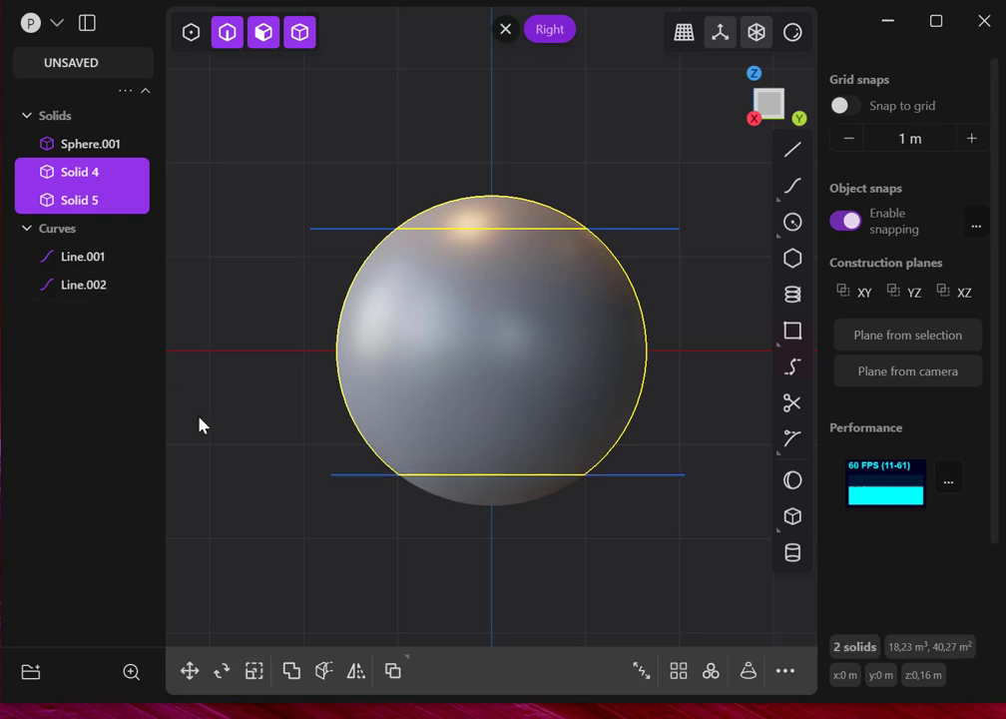
left_click(283, 533)
left_click(619, 476)
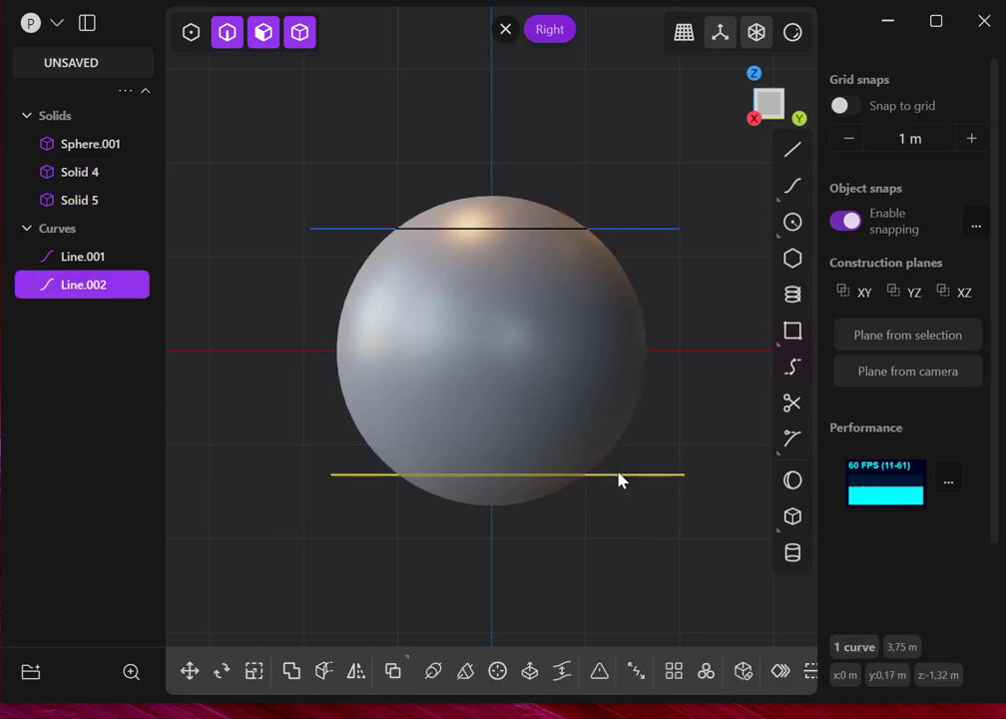
key("Delete")
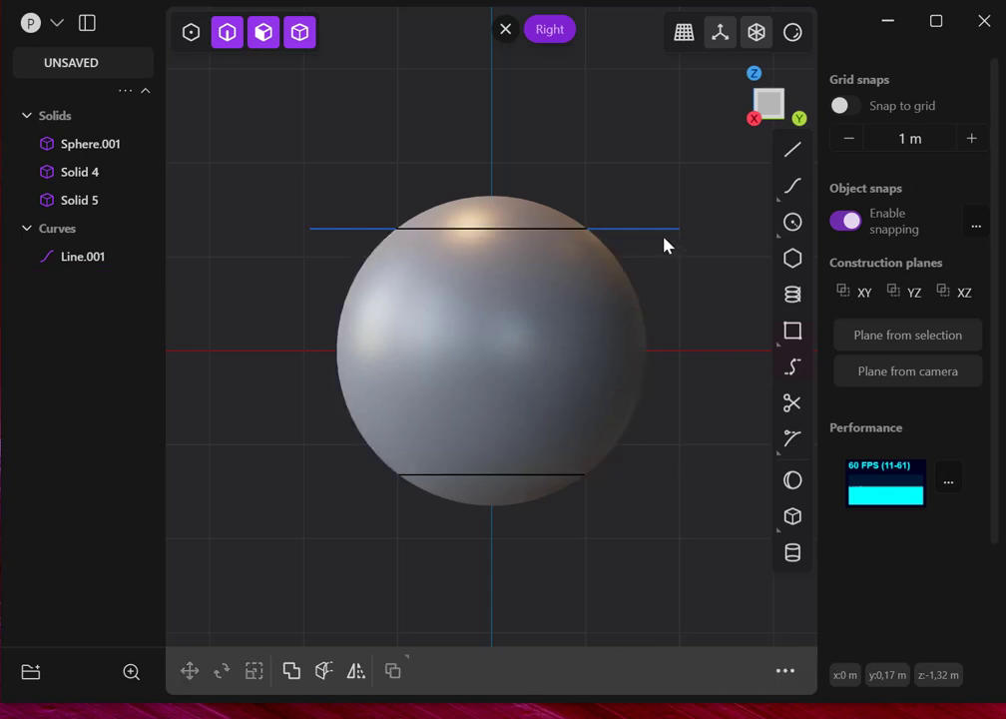
left_click(651, 231)
key("Delete")
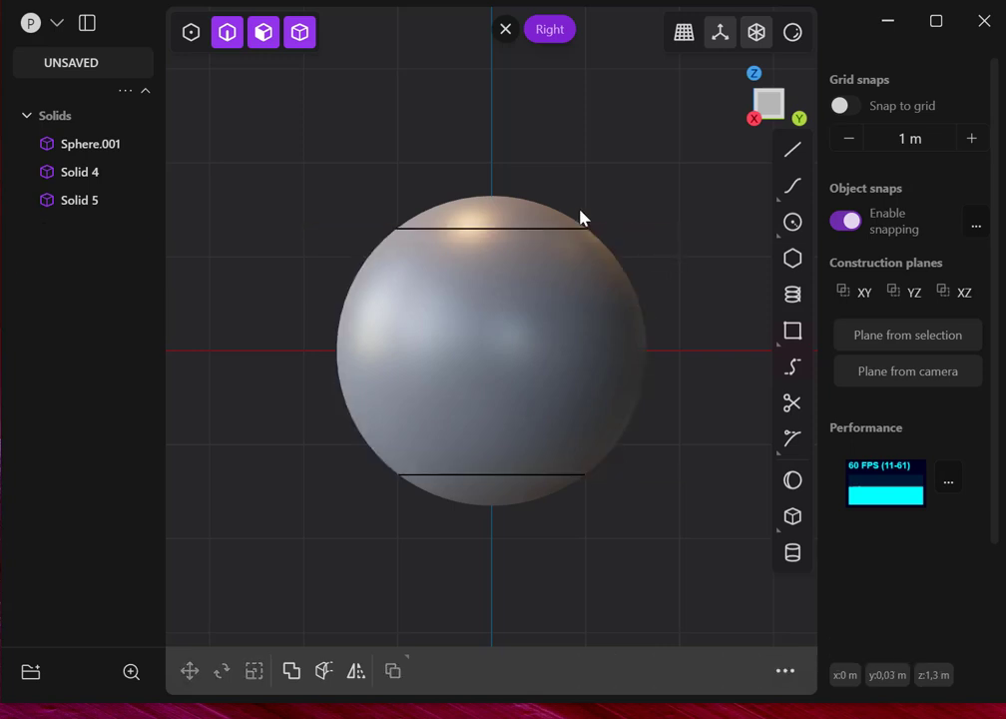
Delete the top and bottom caps cut from the sphere, leaving the middle body
left_click(501, 227)
left_click(499, 503, "shift")
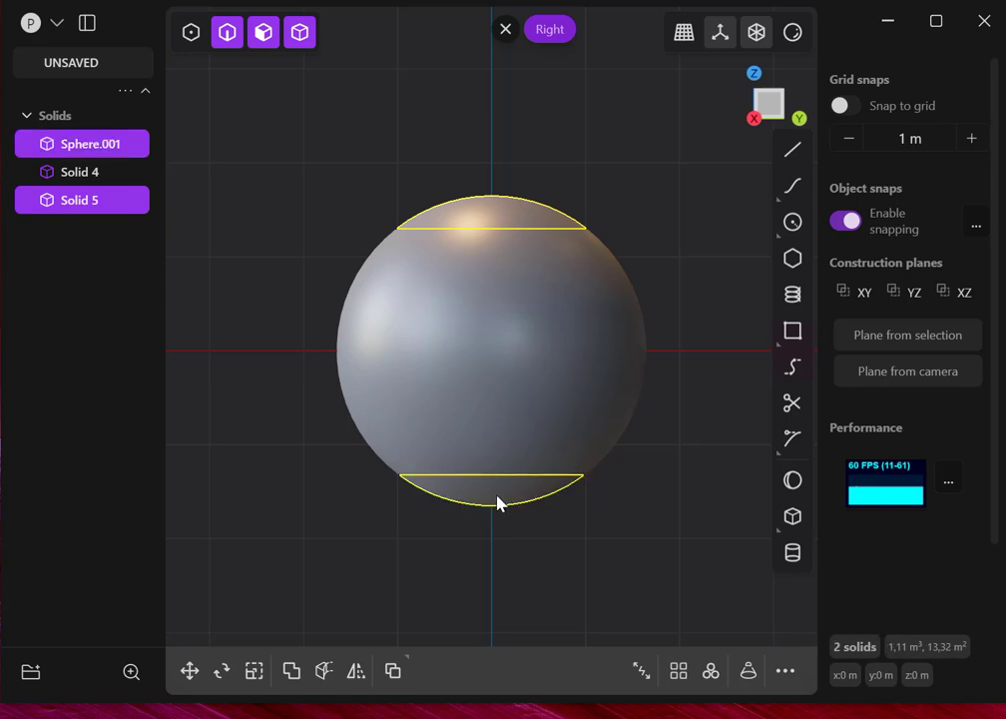
key("Delete")
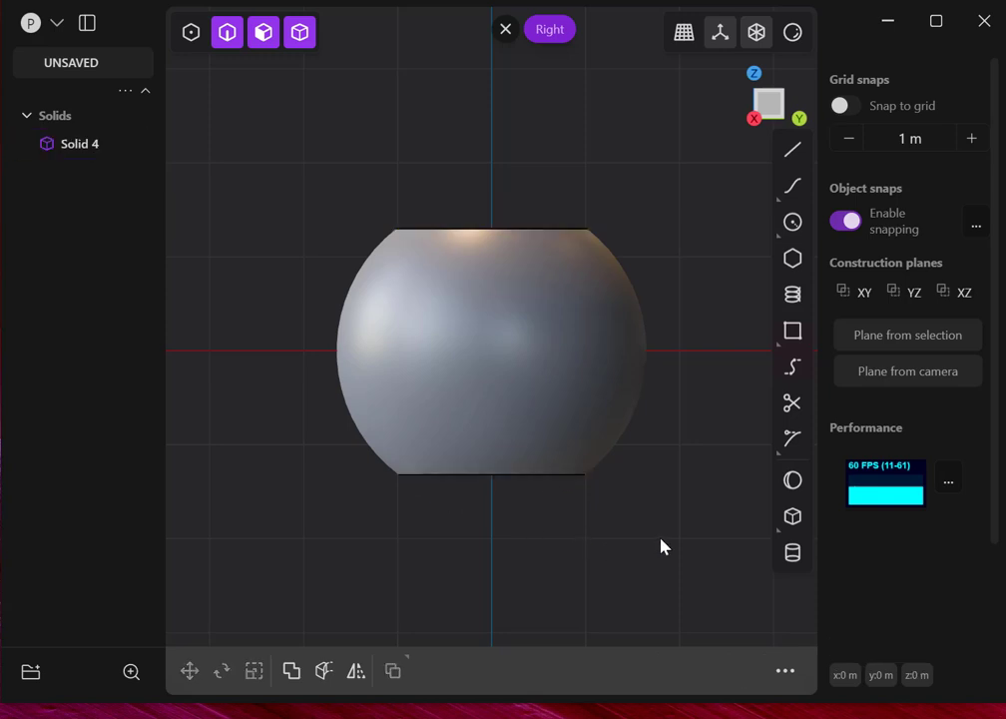
Draw two horizontal lines across the body in the back view: about 3.12 m near its top and about 3.2 m near its bottom
middle_click_drag(592, 361, 591, 406)
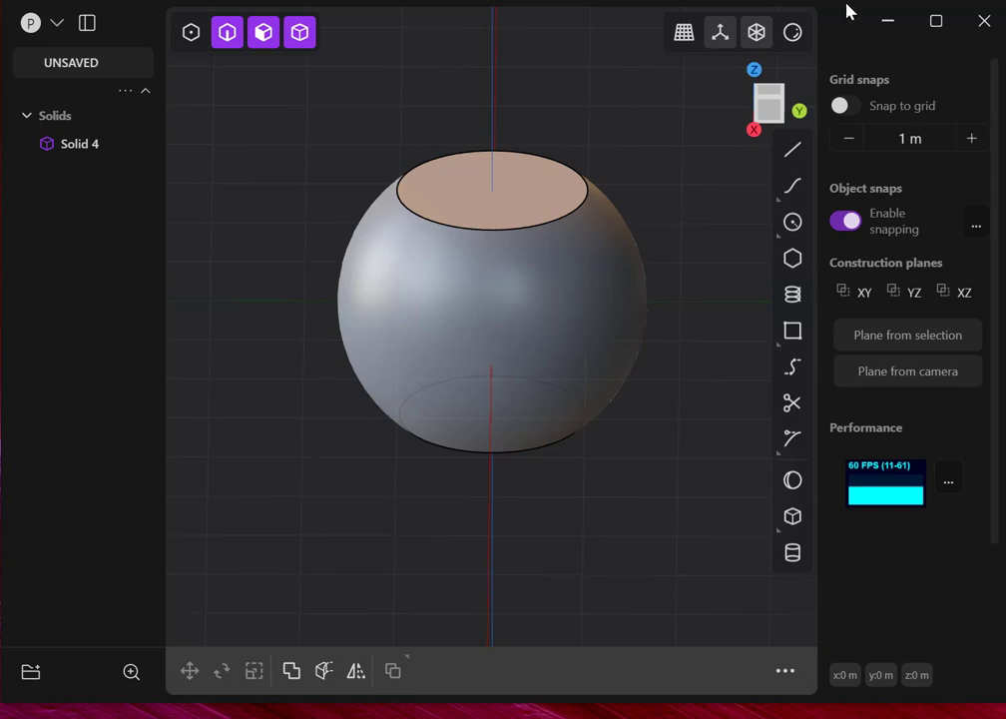
key("slash")
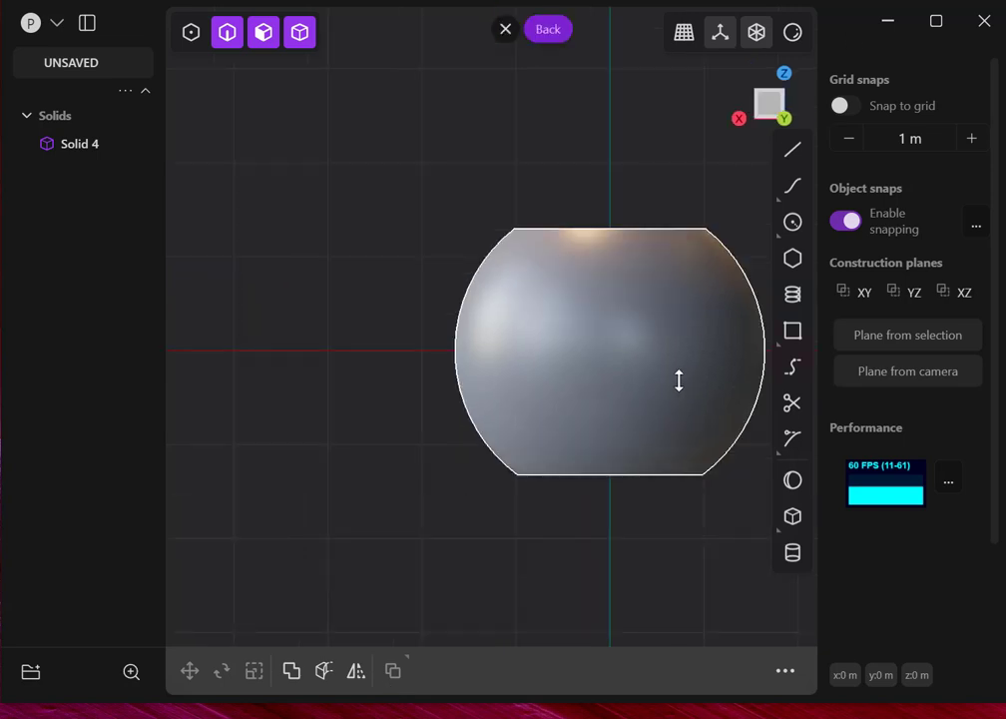
middle_click_drag(655, 395, 541, 391)
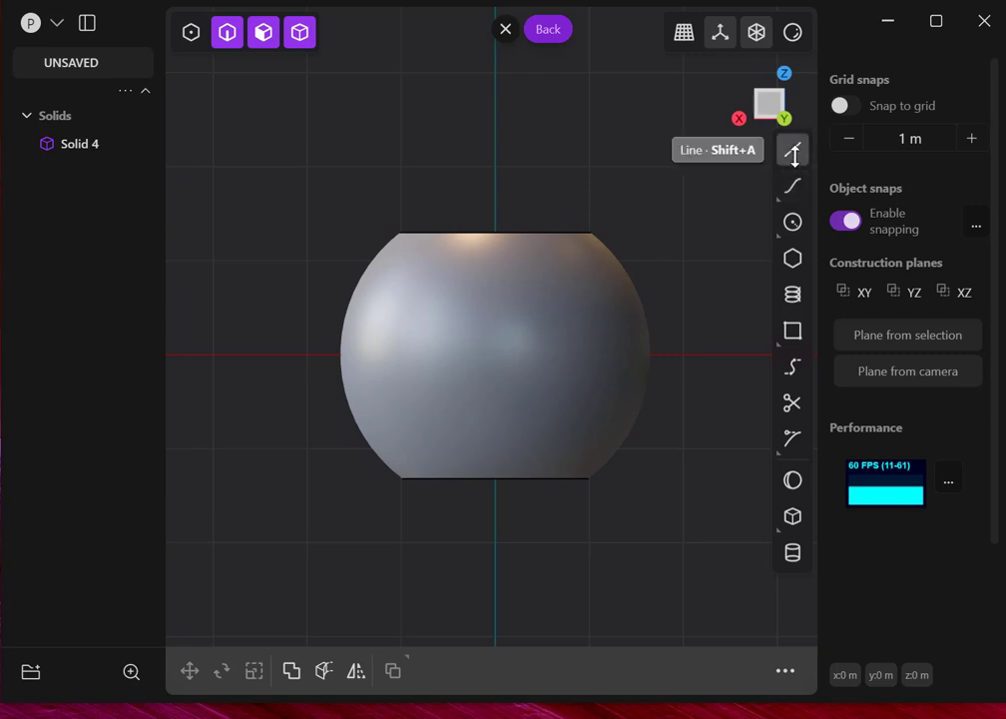
left_click(792, 150)
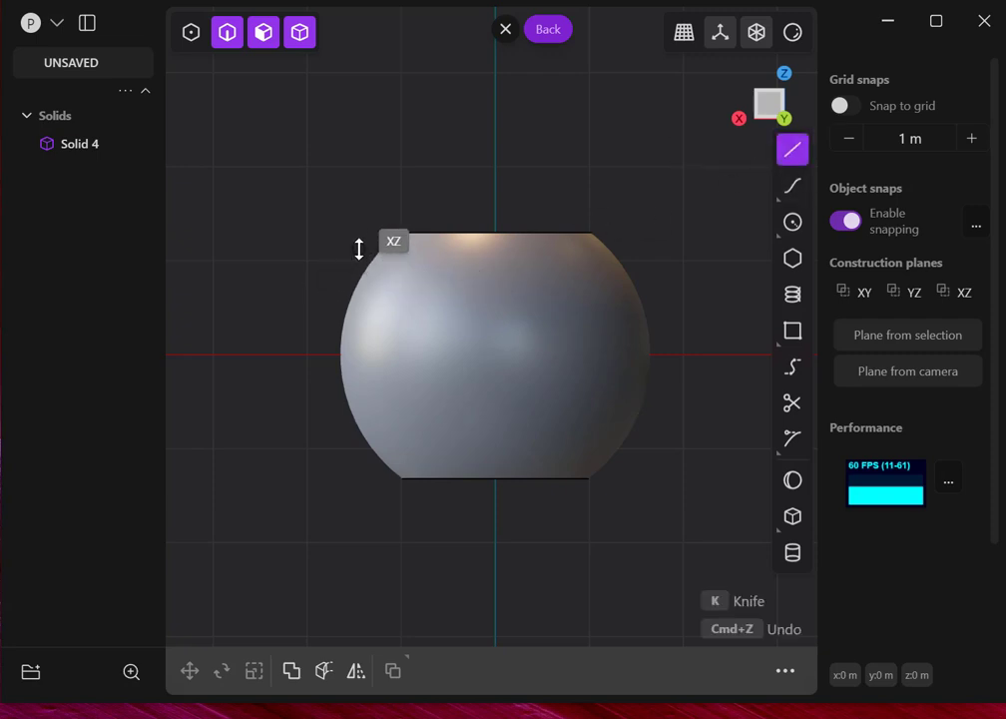
left_click(359, 248)
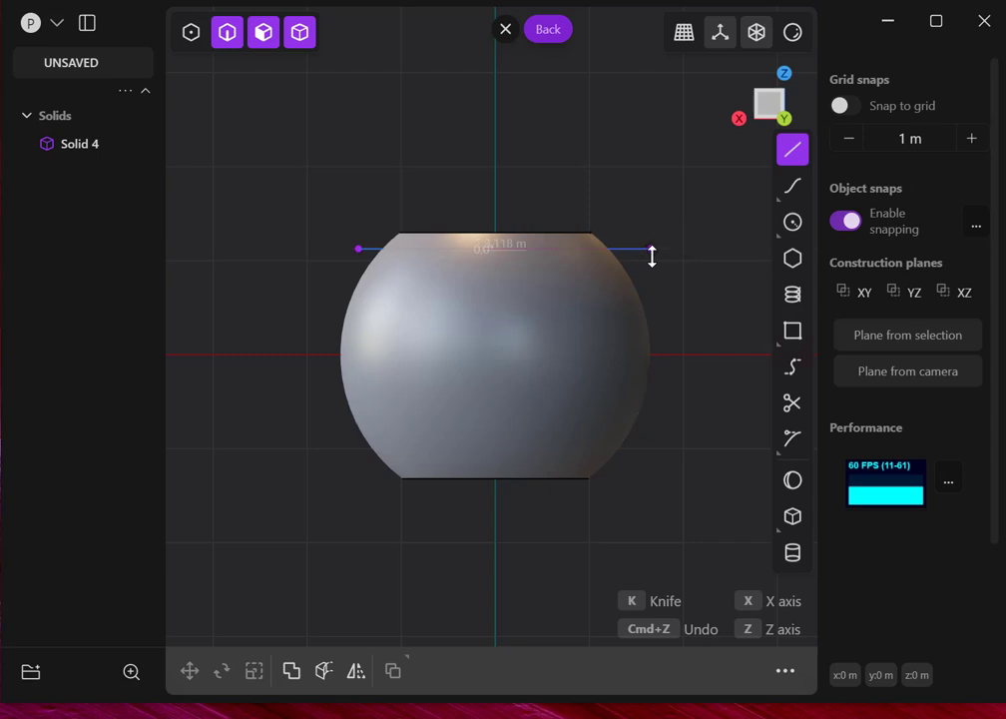
left_click(652, 257)
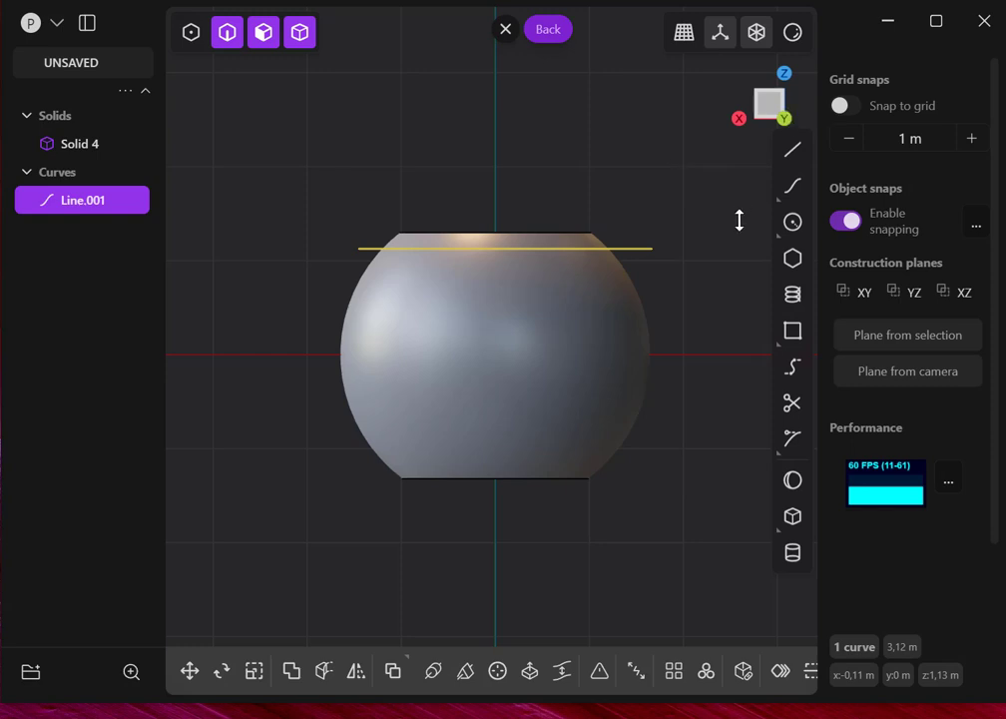
left_click(793, 150)
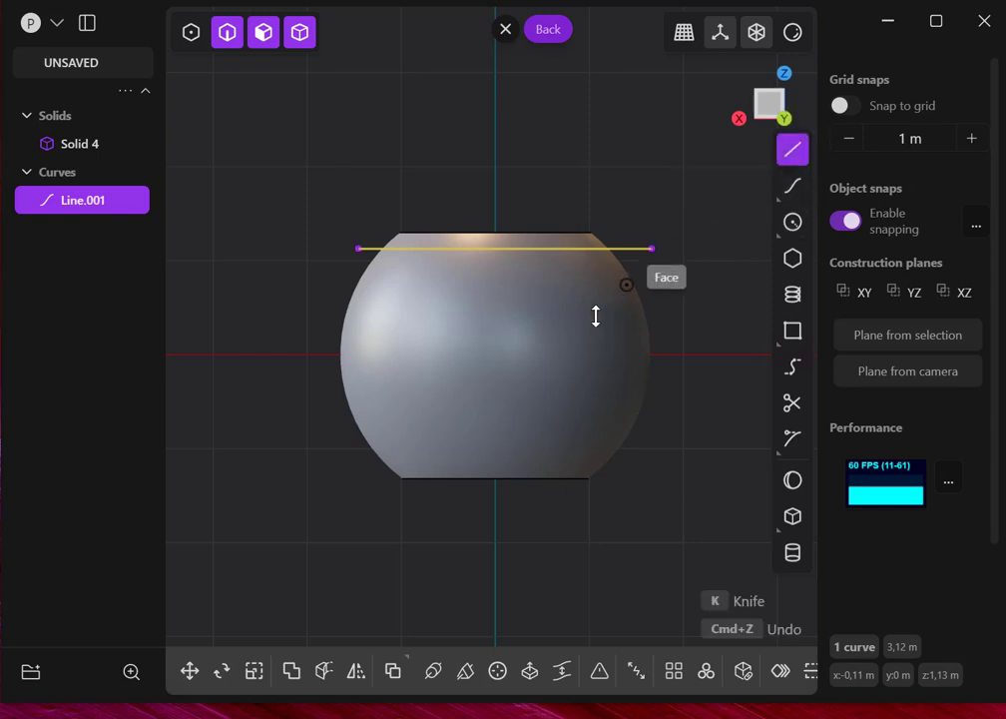
left_click(360, 455)
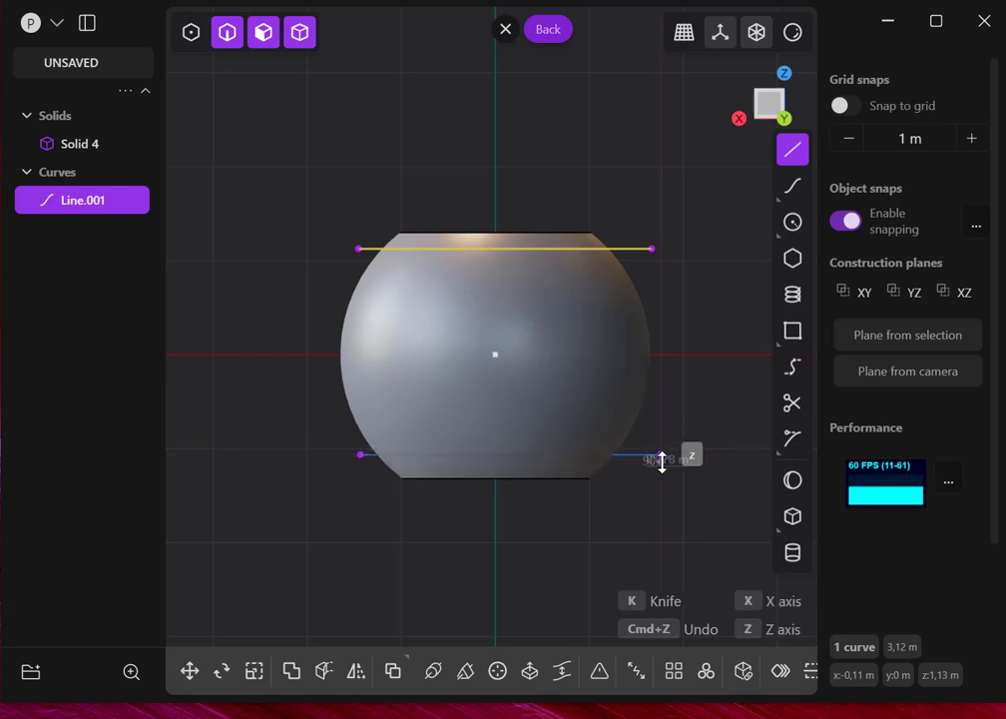
left_click(660, 456)
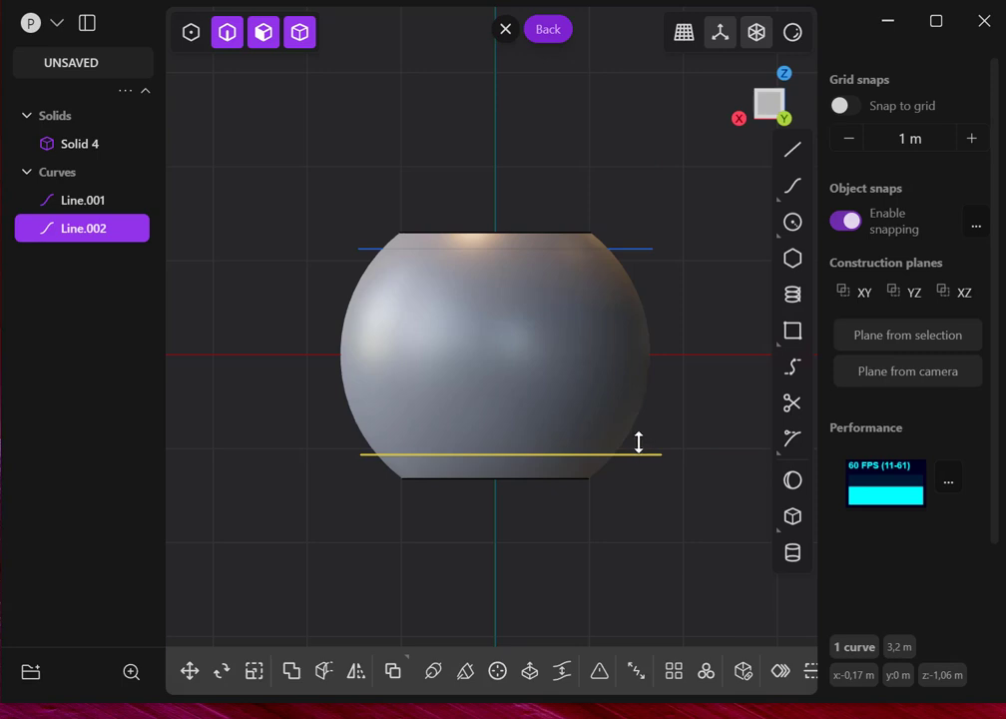
Move the lower line down about 0.04 m along the Z axis
key("g")
left_click_drag(509, 402, 507, 404)
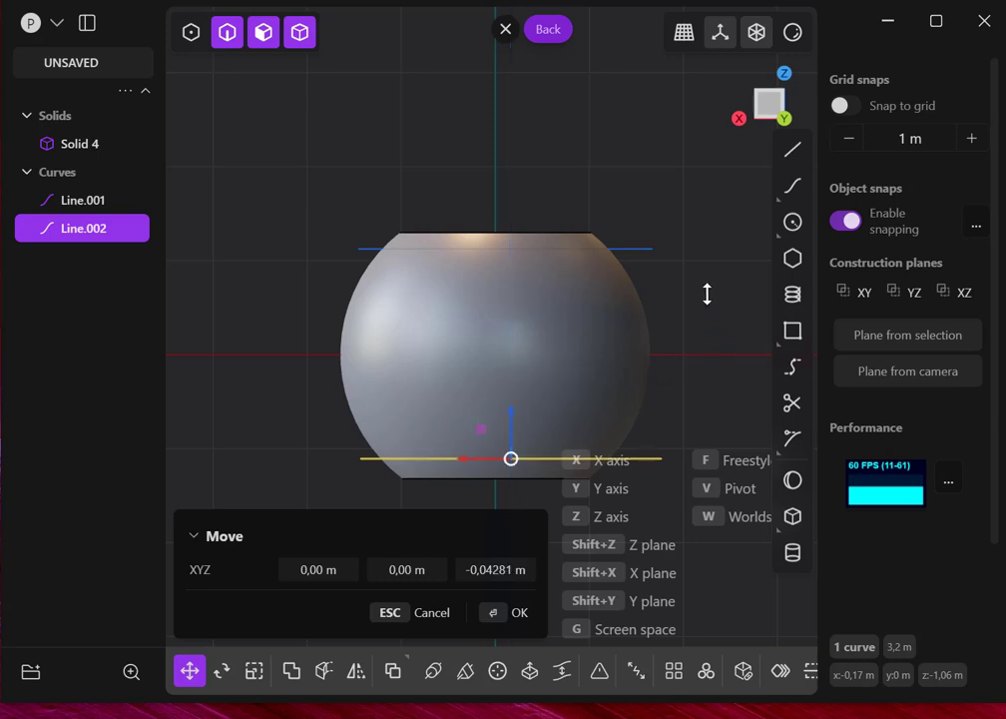
middle_click_drag(707, 294, 699, 375)
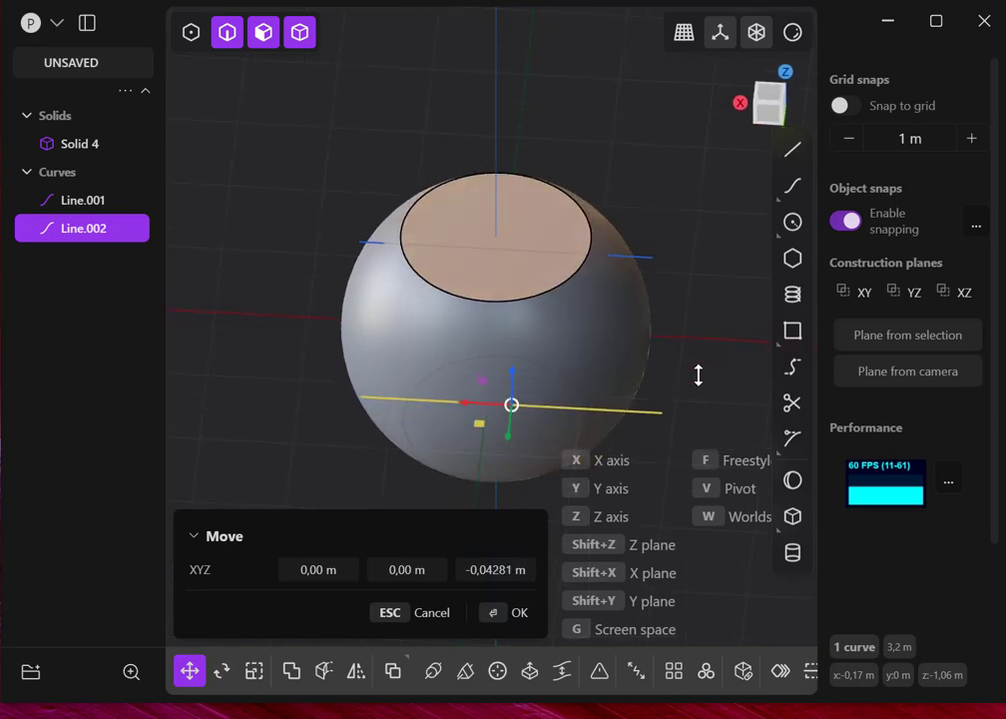
left_click(498, 612)
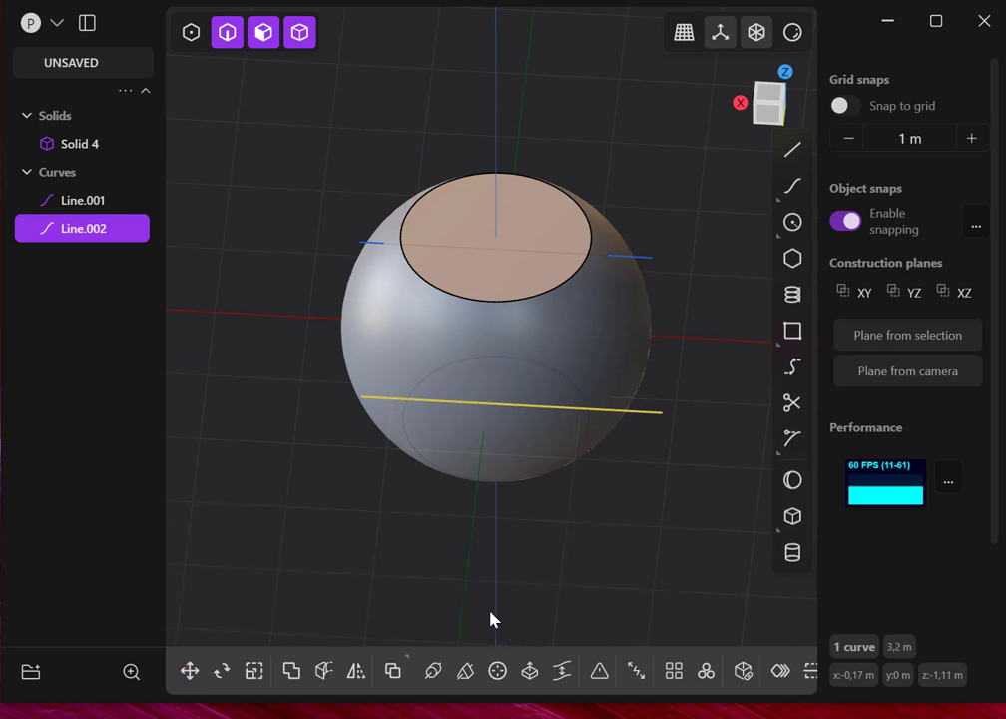
left_click(539, 277)
left_click(265, 36)
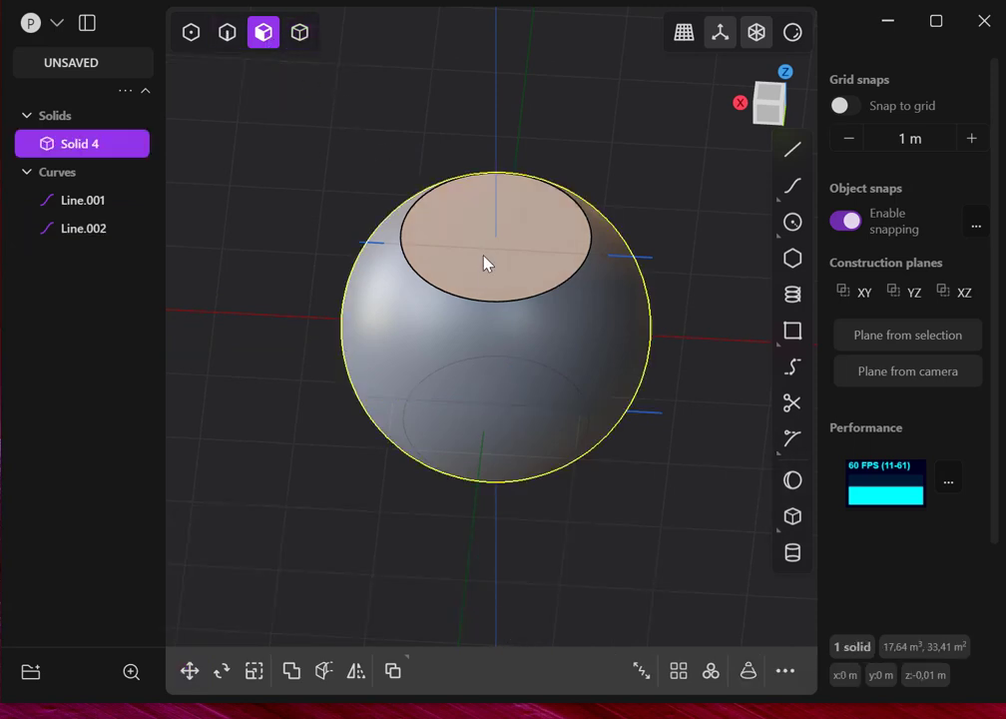
left_click(490, 270)
key("o")
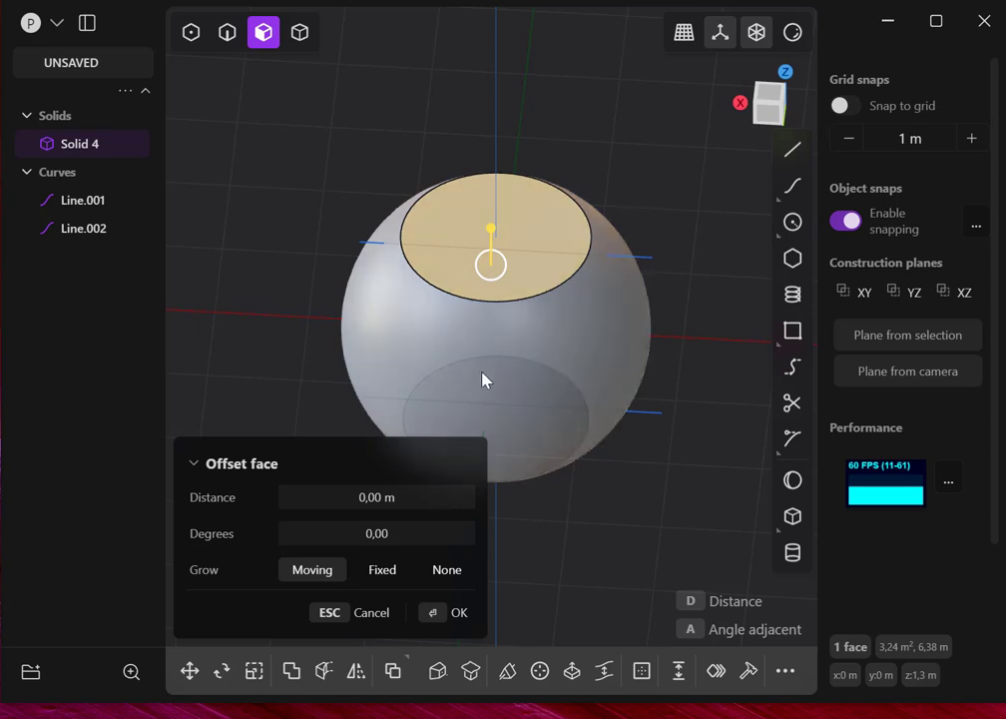
left_click(254, 672)
mouse_move(508, 231)
left_mouse_down()
mouse_move(500, 236)
mouse_move(514, 231)
left_mouse_up()
key("Return")
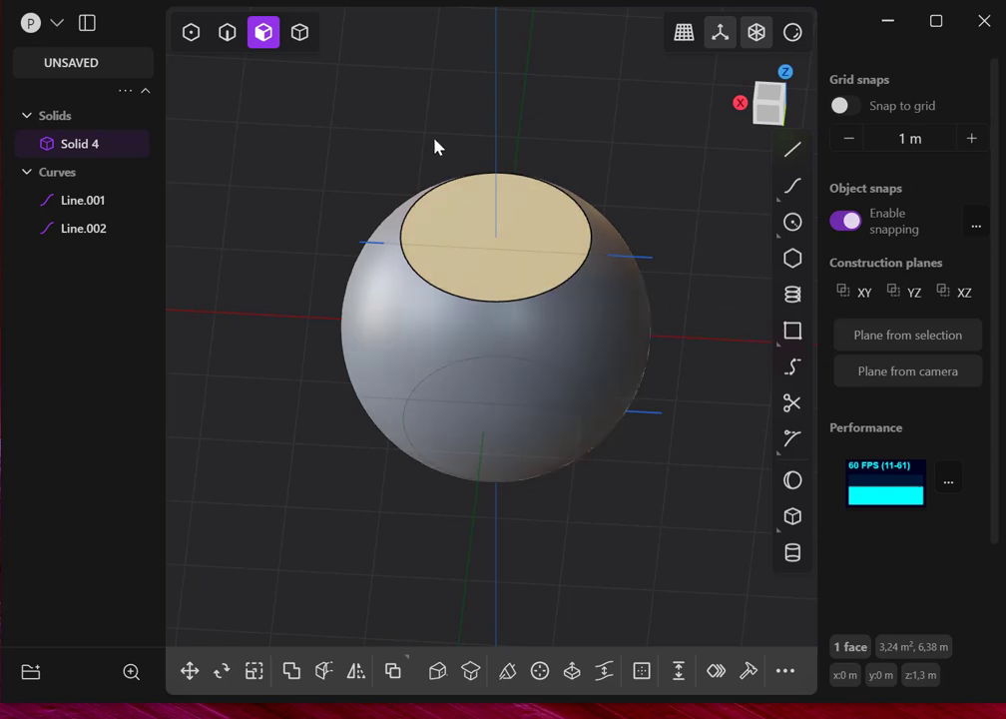
left_click(300, 32)
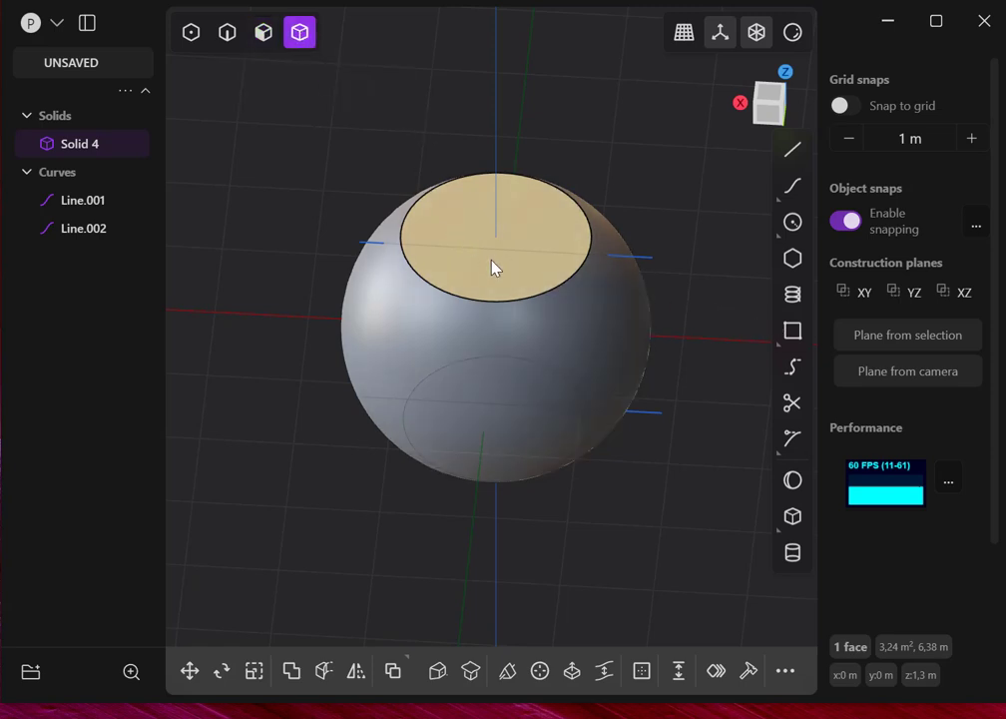
key("s")
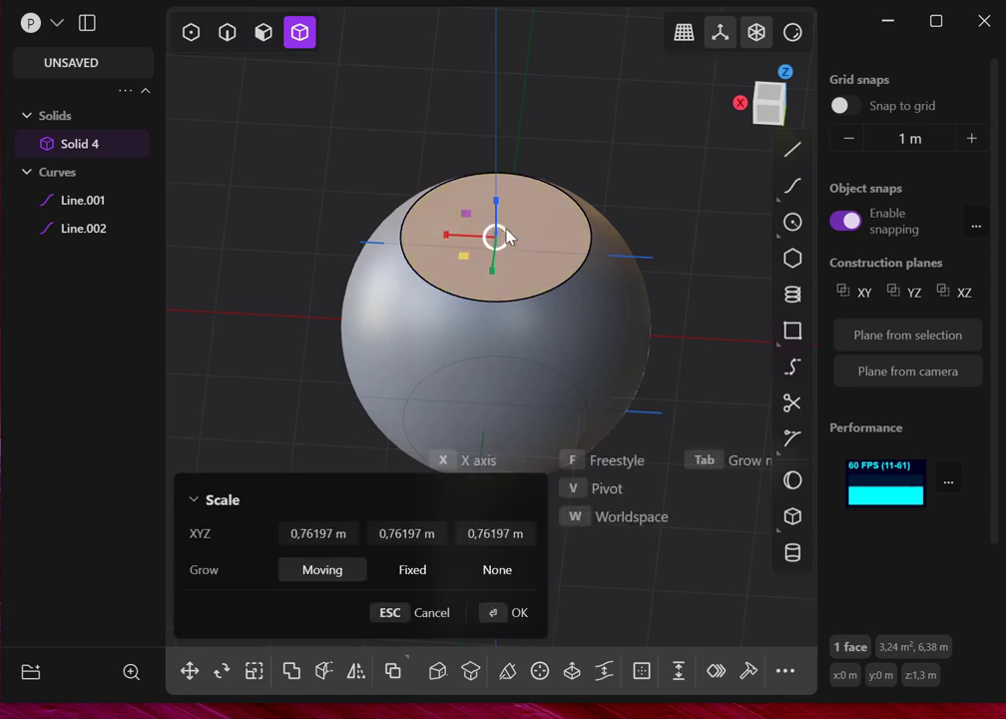
left_click(526, 269)
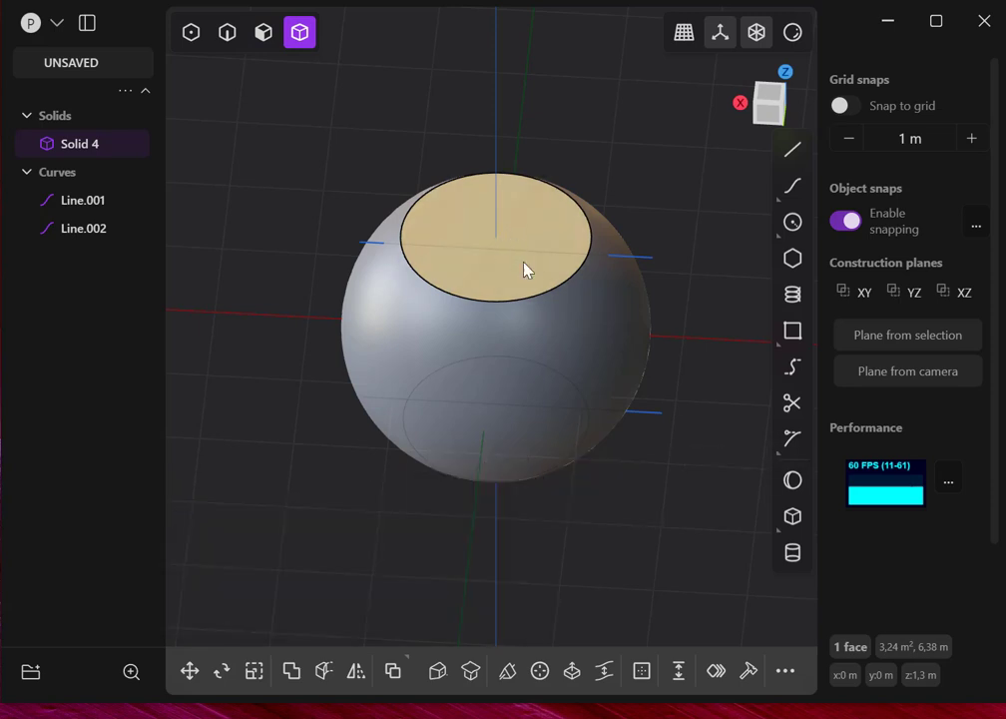
left_click(226, 35)
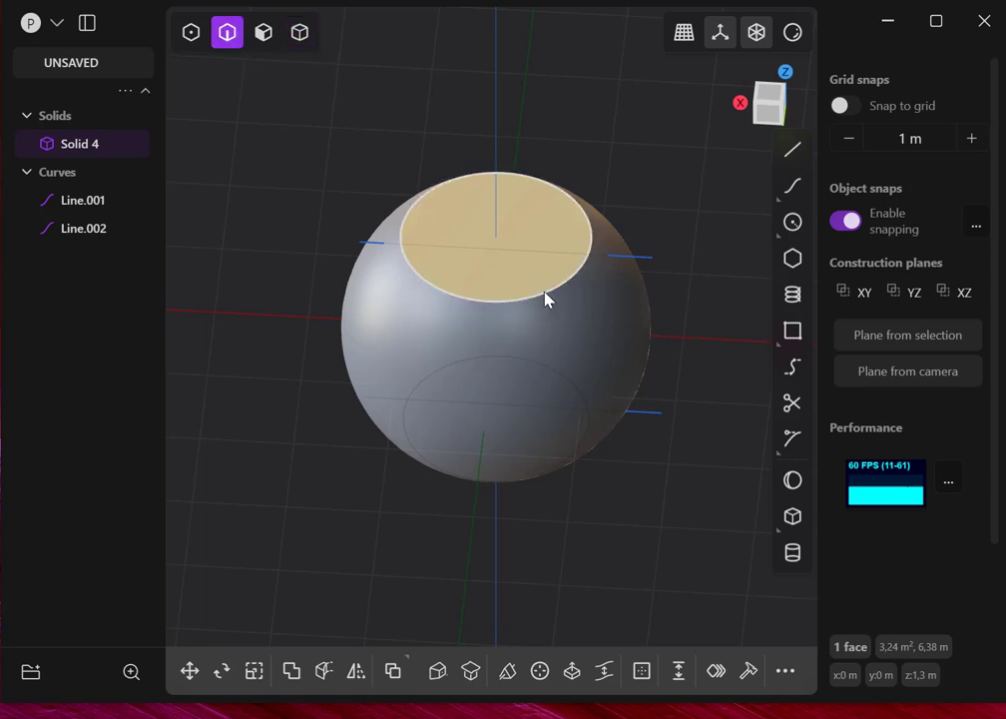
key("f")
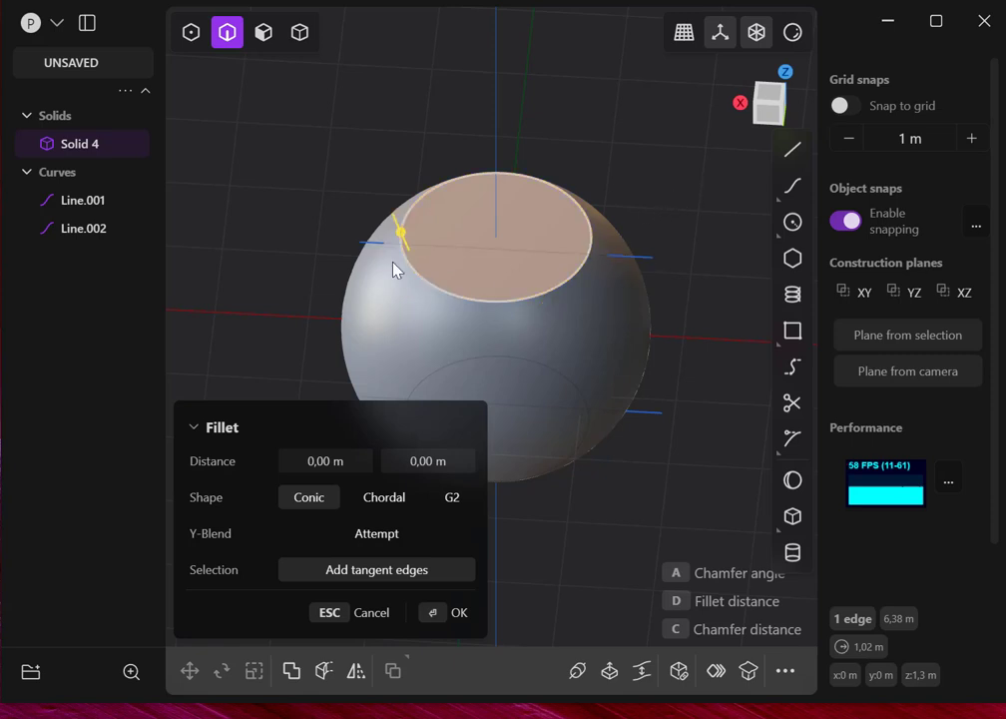
key("Escape")
Cut the body into separate solids using both horizontal lines as cutters
middle_click_drag(685, 194, 696, 115)
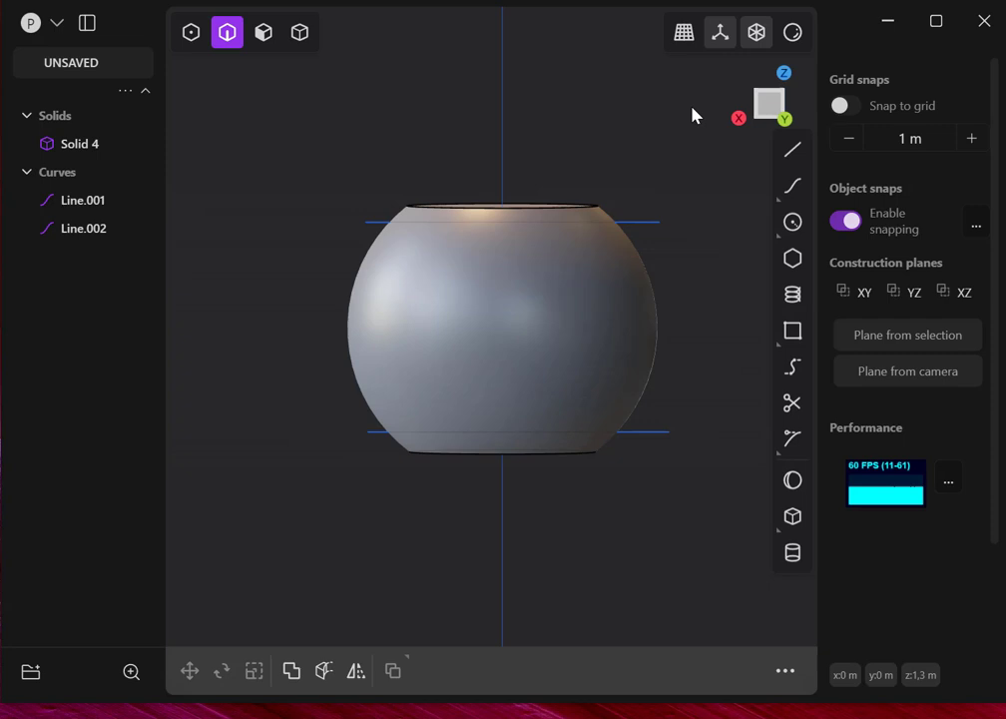
left_click(517, 228)
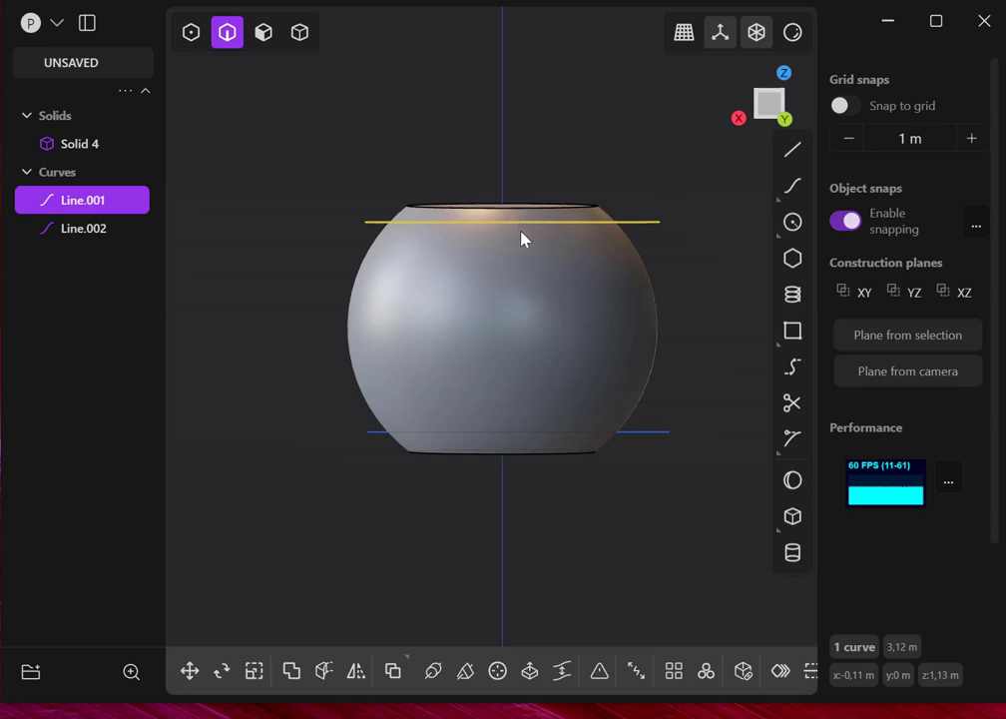
left_click(647, 438)
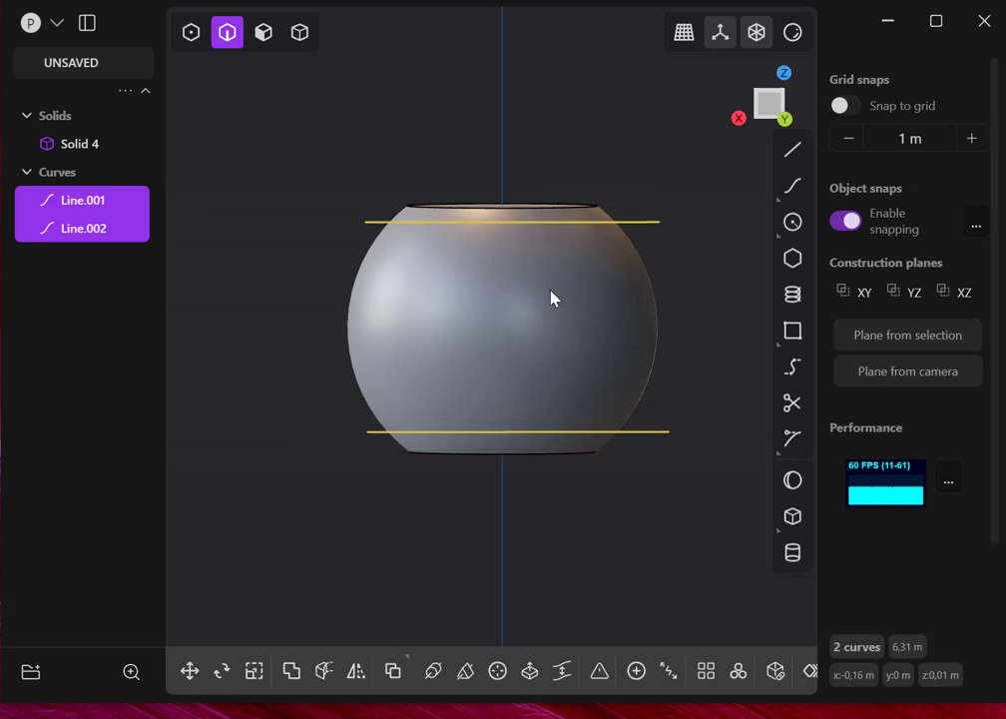
key("c")
left_click(560, 315)
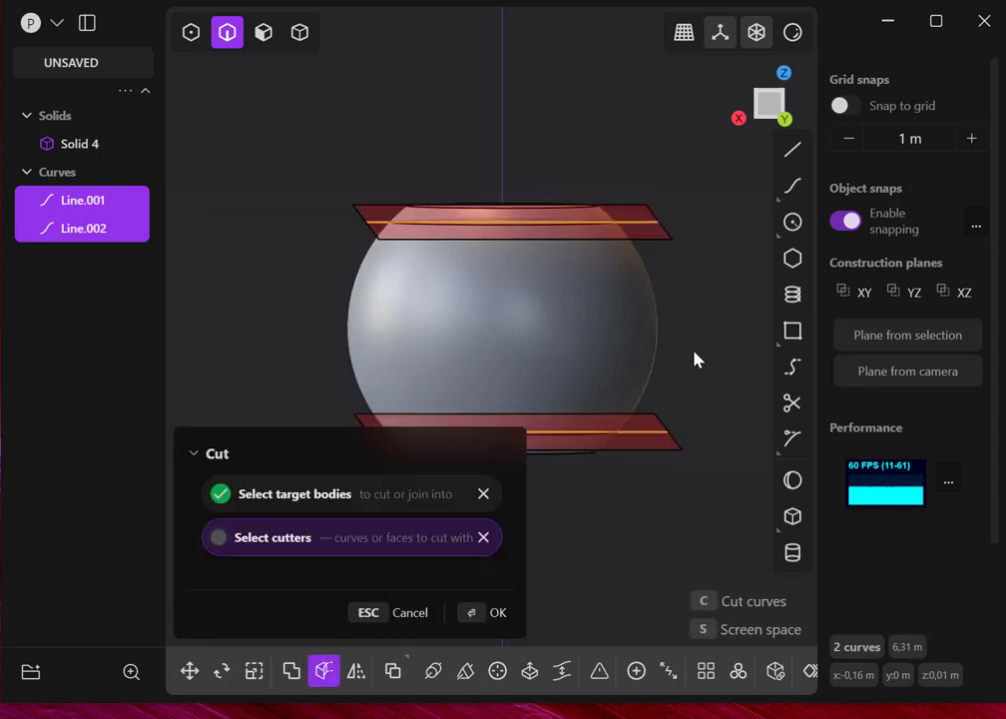
left_click(474, 614)
Delete the lower and upper cutting lines, keeping the three solids
left_click(653, 435)
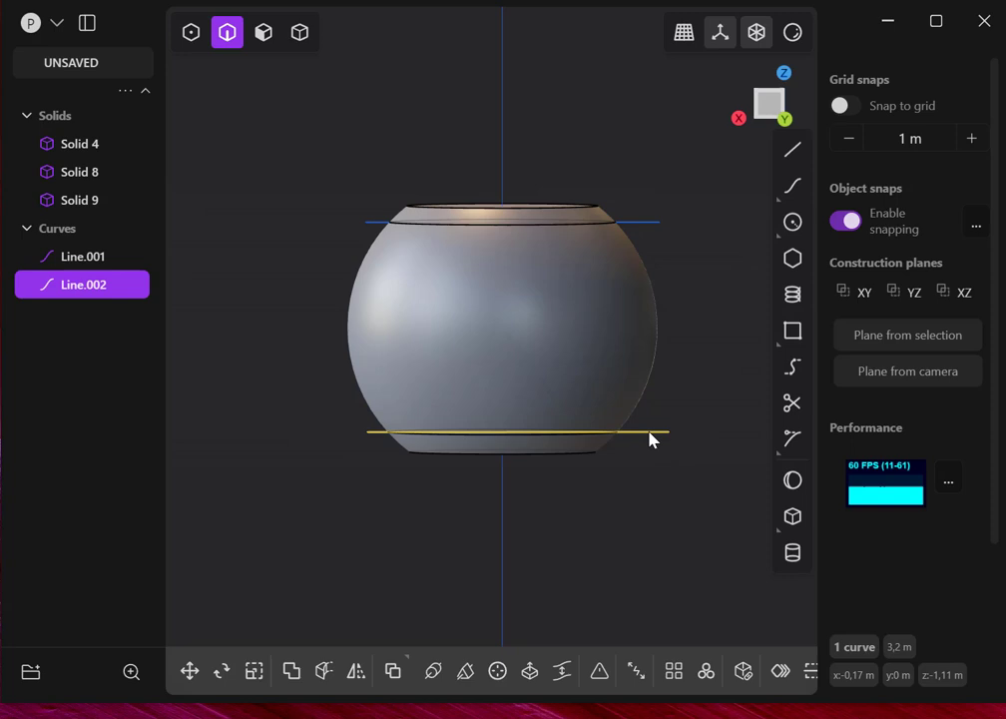
key("Delete")
left_click(650, 222)
key("Delete")
Try to fillet the upper circular edge of the middle body where it meets the top band
scroll(619, 223, "up", 10)
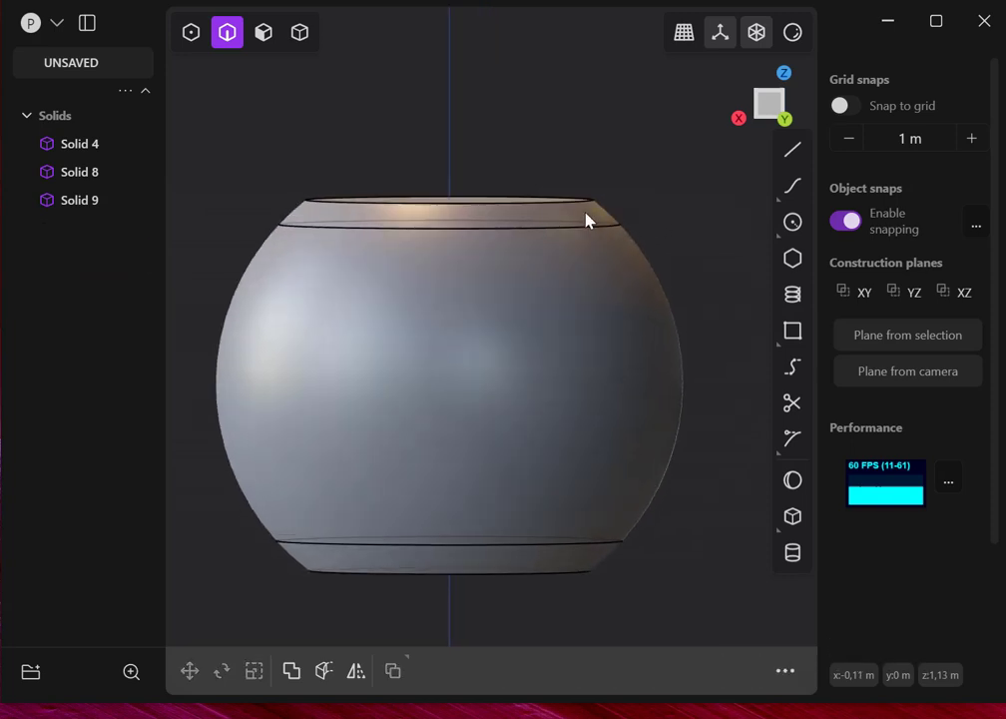
middle_click_drag(482, 336, 584, 332)
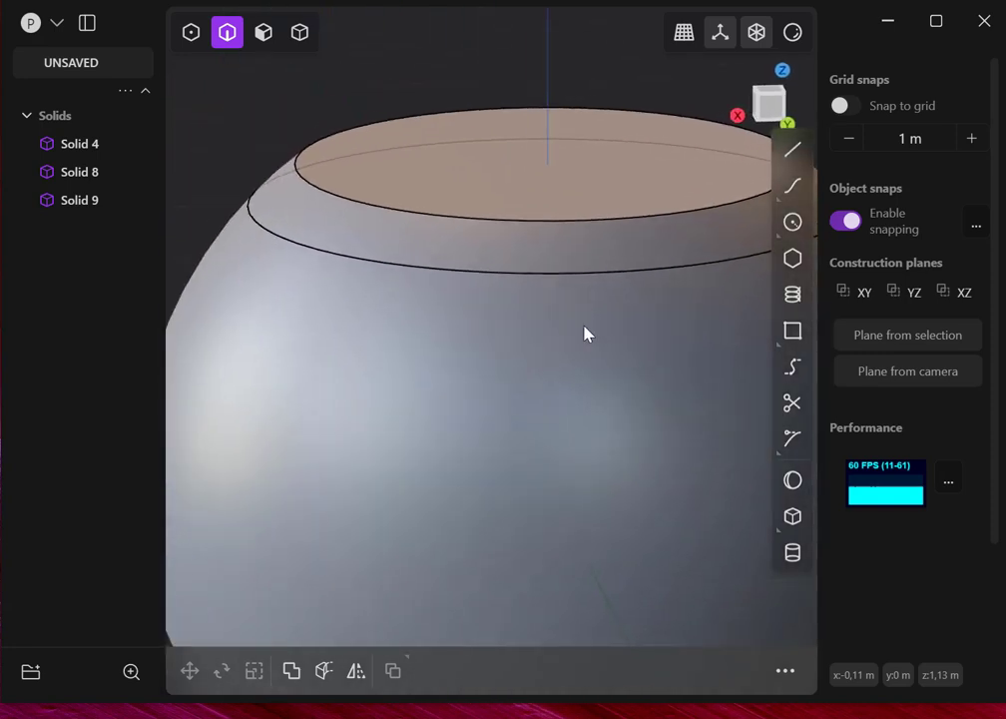
left_click(484, 277)
key("f")
left_click_drag(485, 277, 520, 253)
middle_click_drag(518, 260, 622, 343)
mouse_move(466, 270)
left_mouse_down()
mouse_move(468, 288)
mouse_move(503, 298)
mouse_move(452, 267)
mouse_move(461, 265)
left_mouse_up()
key("Return")
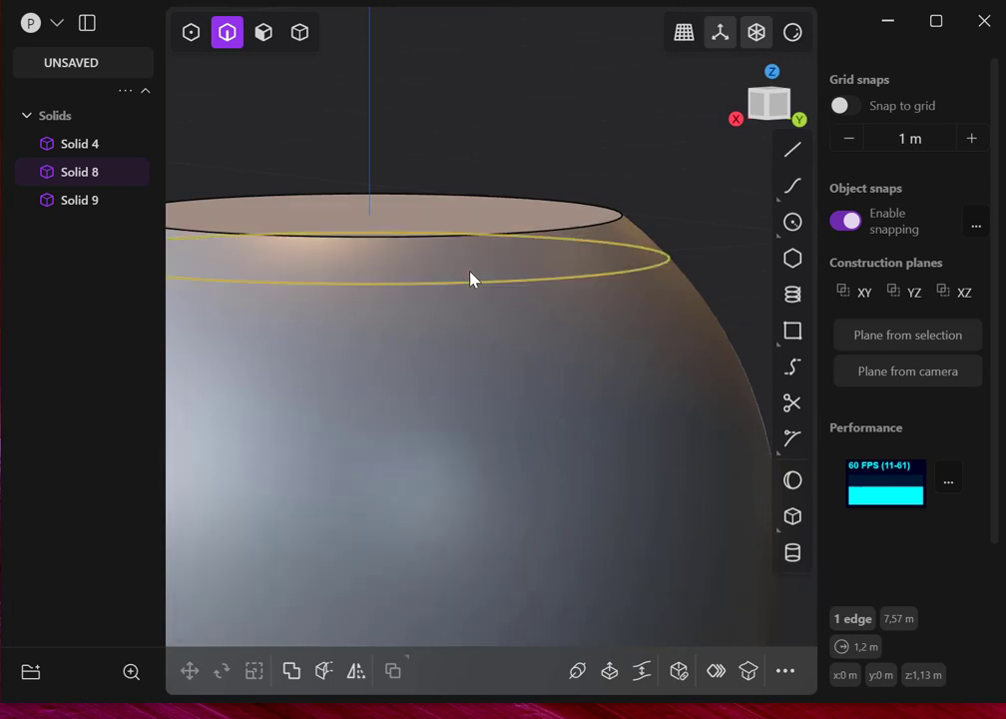
key("Escape")
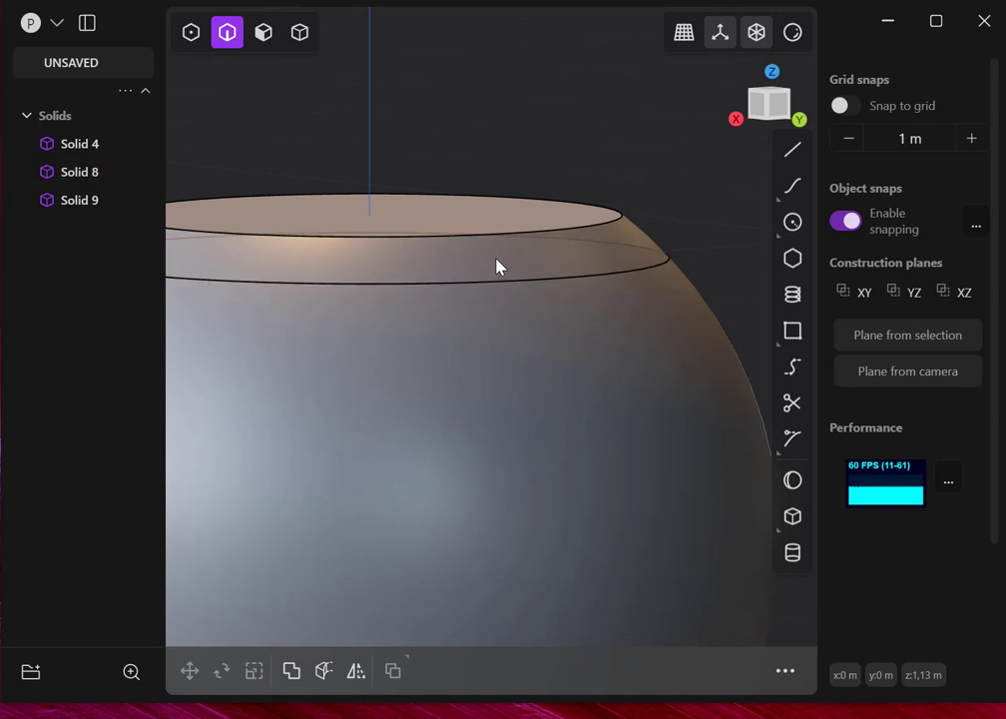
Move the top band up about 0.13 m along the Z axis, away from the middle body
left_click(68, 204)
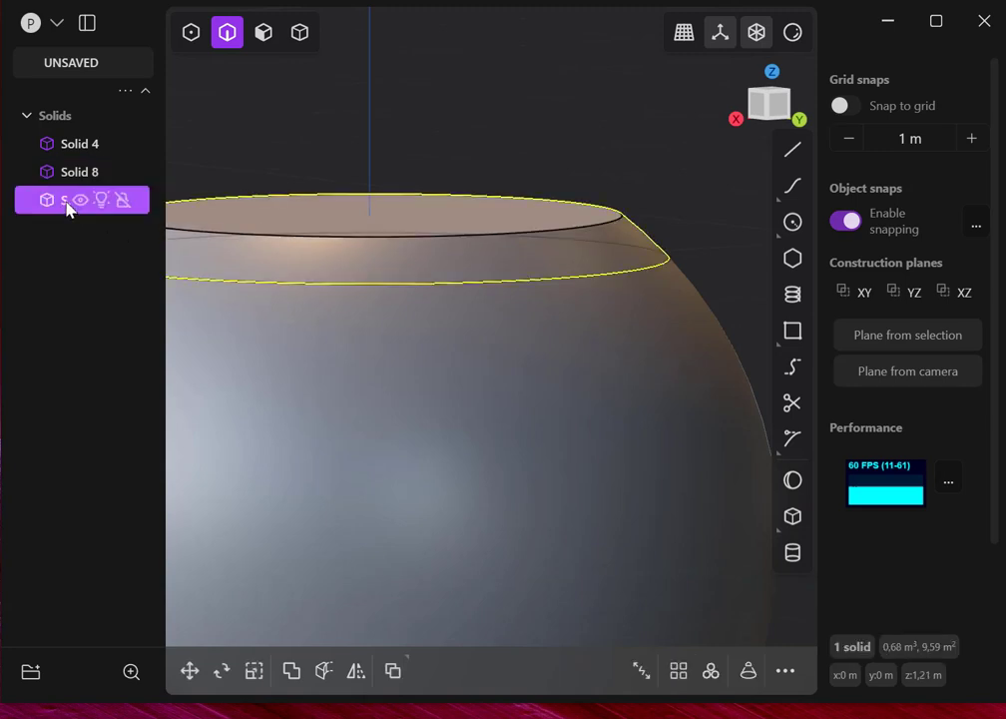
scroll(399, 437, "down", 5)
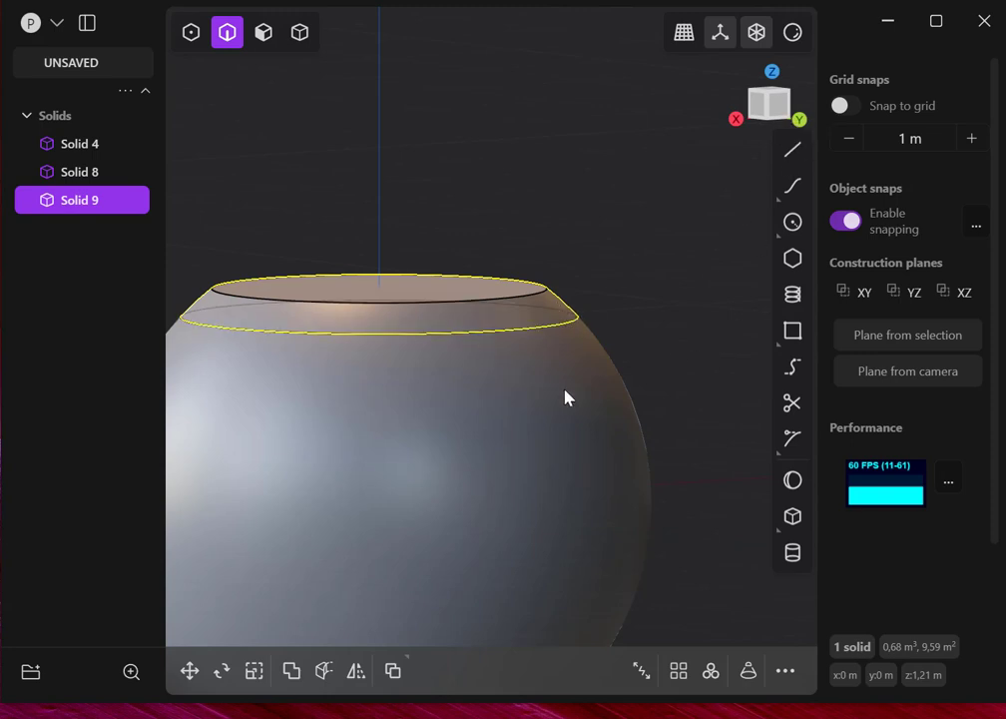
left_click(189, 671)
mouse_move(381, 261)
left_mouse_down()
mouse_move(379, 224)
mouse_move(380, 241)
left_mouse_up()
scroll(362, 314, "up", 2)
scroll(361, 314, "up", 1)
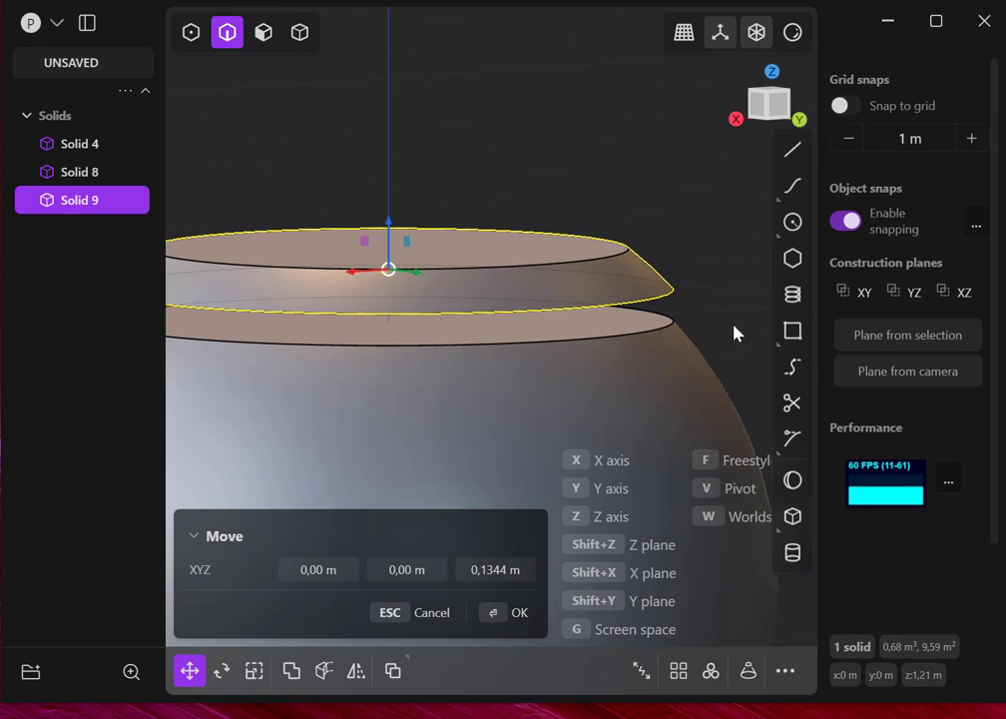
left_click(483, 613)
Fillet the bottom edge of the raised top band by about 0.019 m
left_click(500, 315)
key("f")
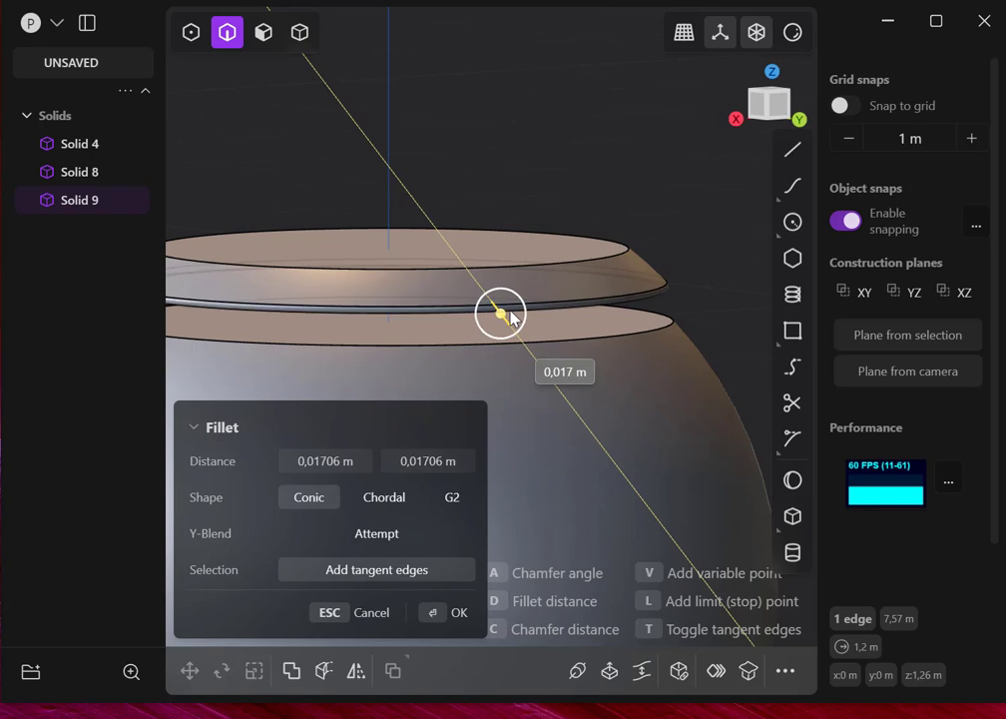
left_click(514, 321)
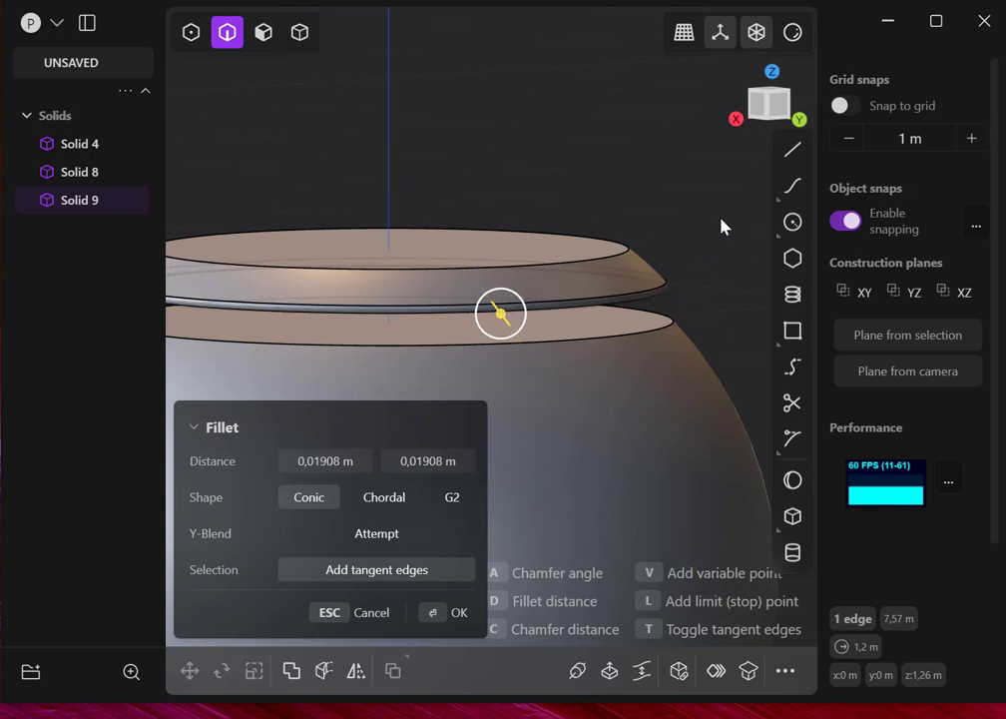
key("Return")
Fillet the upper circular edge of the middle body by about 0.069 m
left_click(554, 343)
key("f")
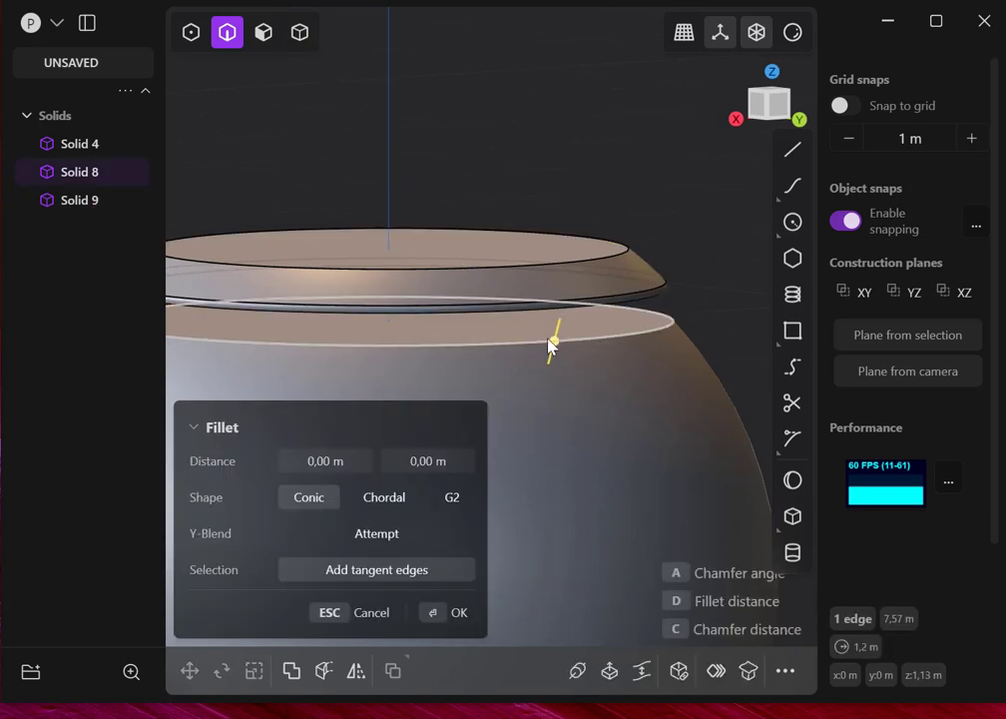
left_click_drag(554, 343, 577, 336)
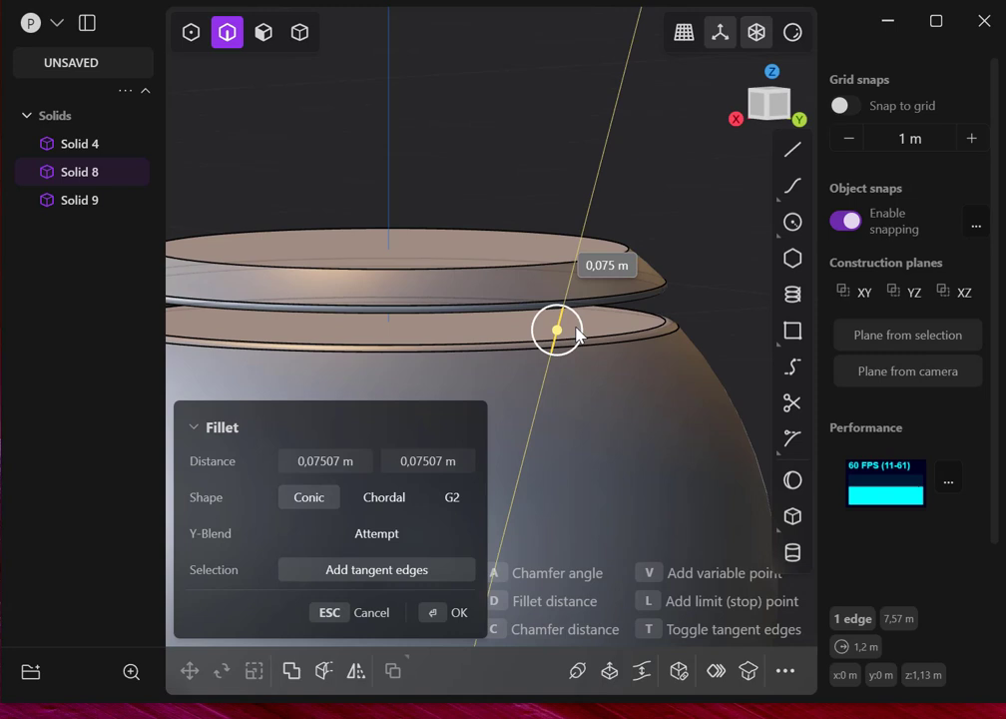
left_click_drag(577, 336, 557, 333)
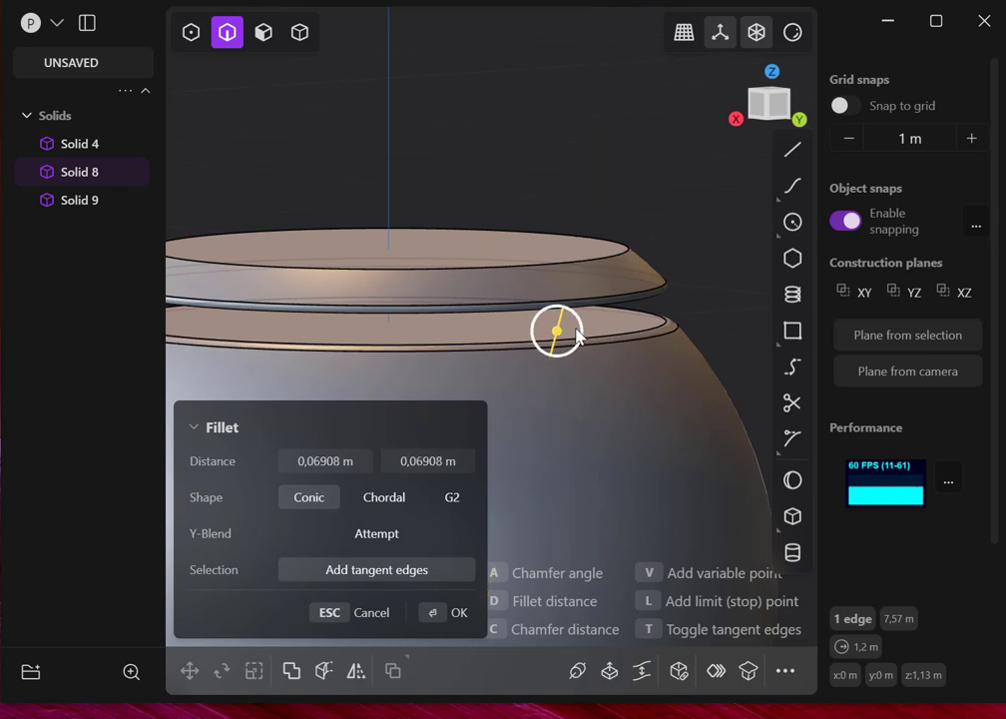
left_click(450, 612)
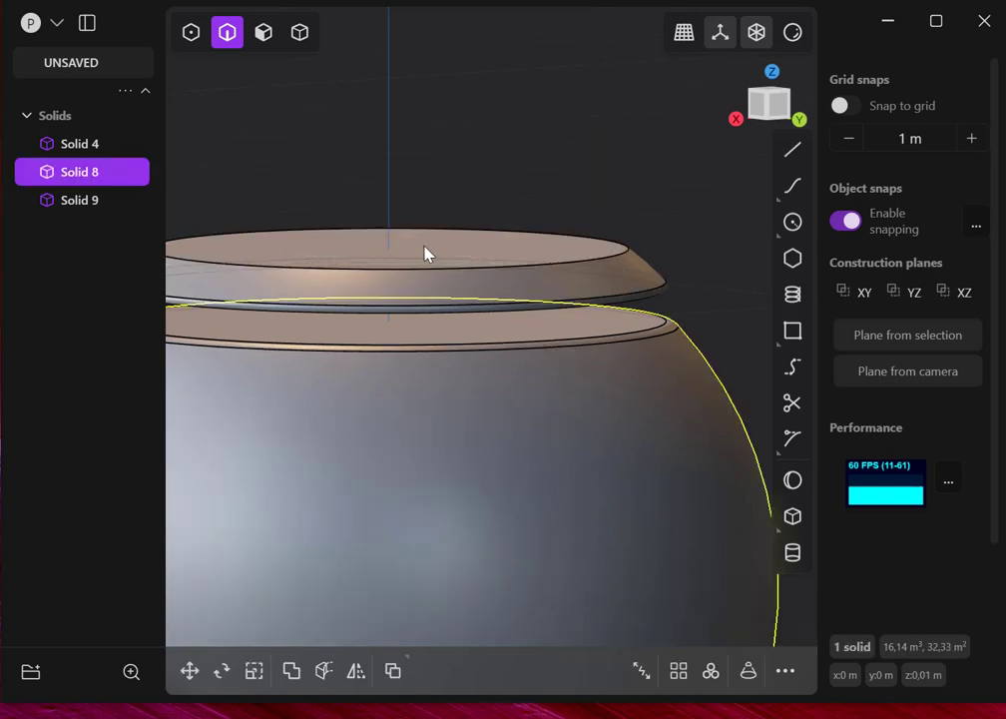
Move the raised top band down about 0.148 m along the Z axis, back onto the middle body
left_click(300, 32)
left_click(391, 258)
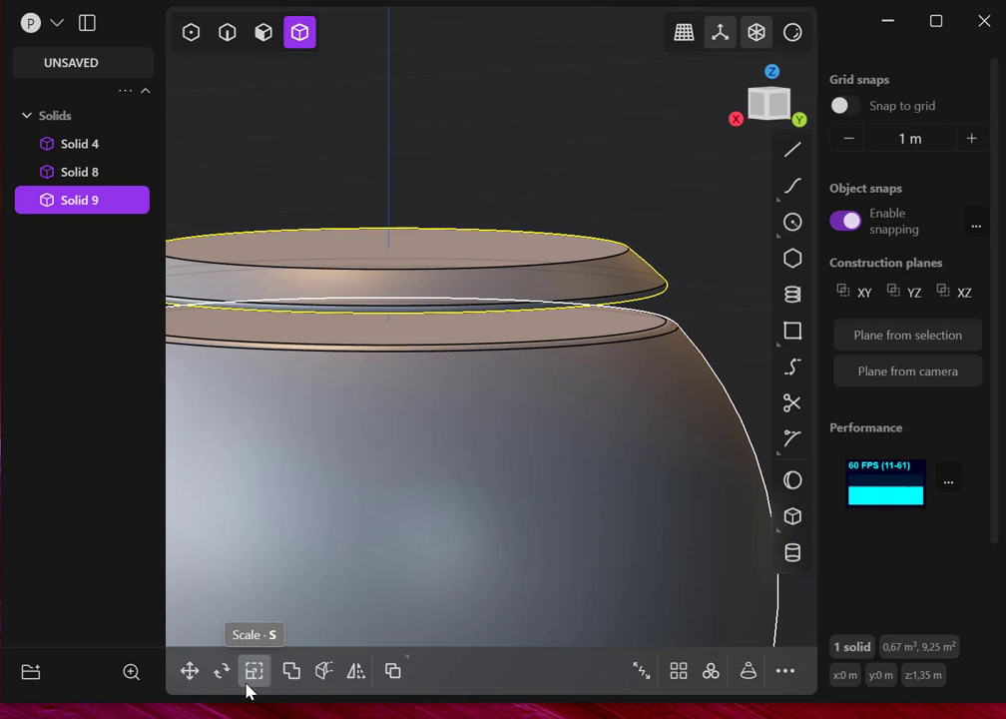
left_click(189, 670)
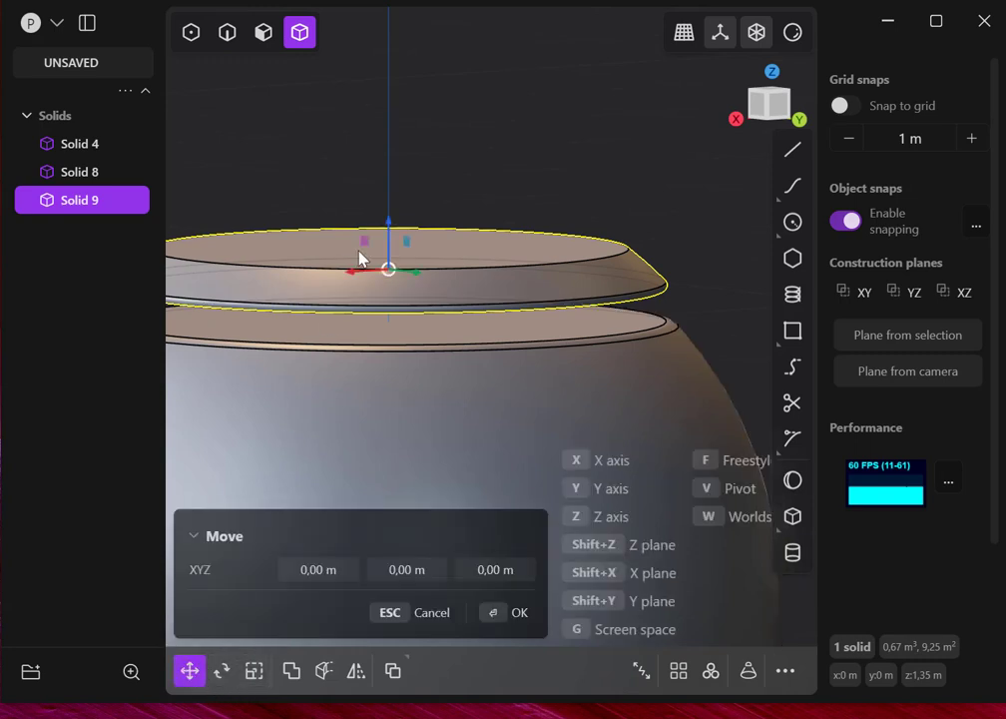
left_click_drag(392, 227, 399, 264)
middle_click_drag(495, 496, 512, 462)
scroll(512, 462, "down", 5)
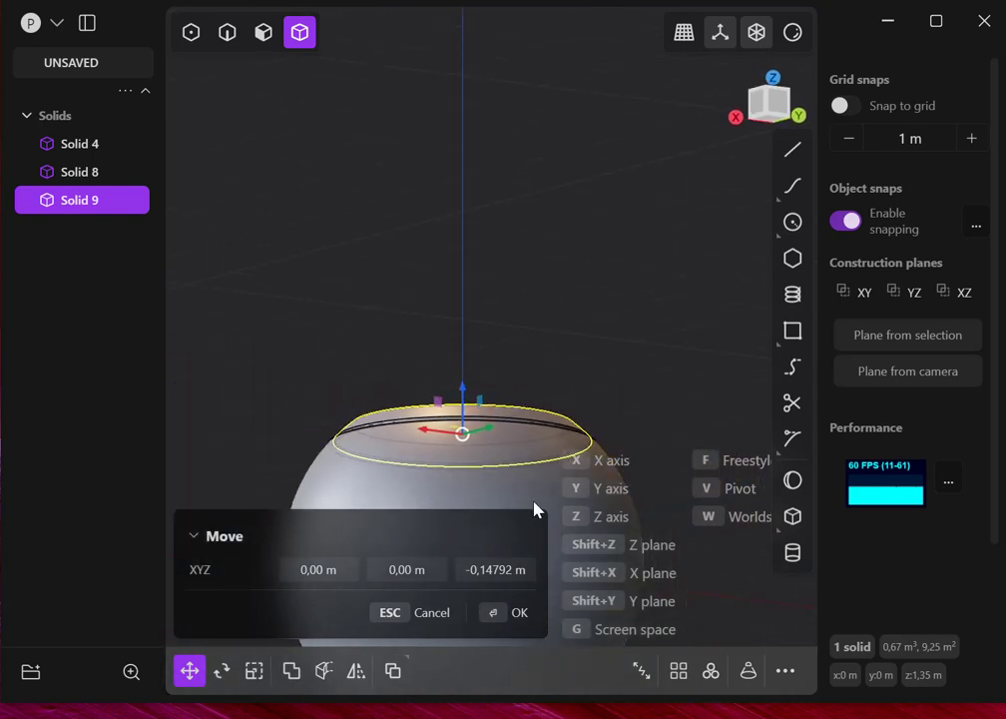
middle_click_drag(483, 489, 507, 189, "shift")
scroll(570, 439, "up", 5)
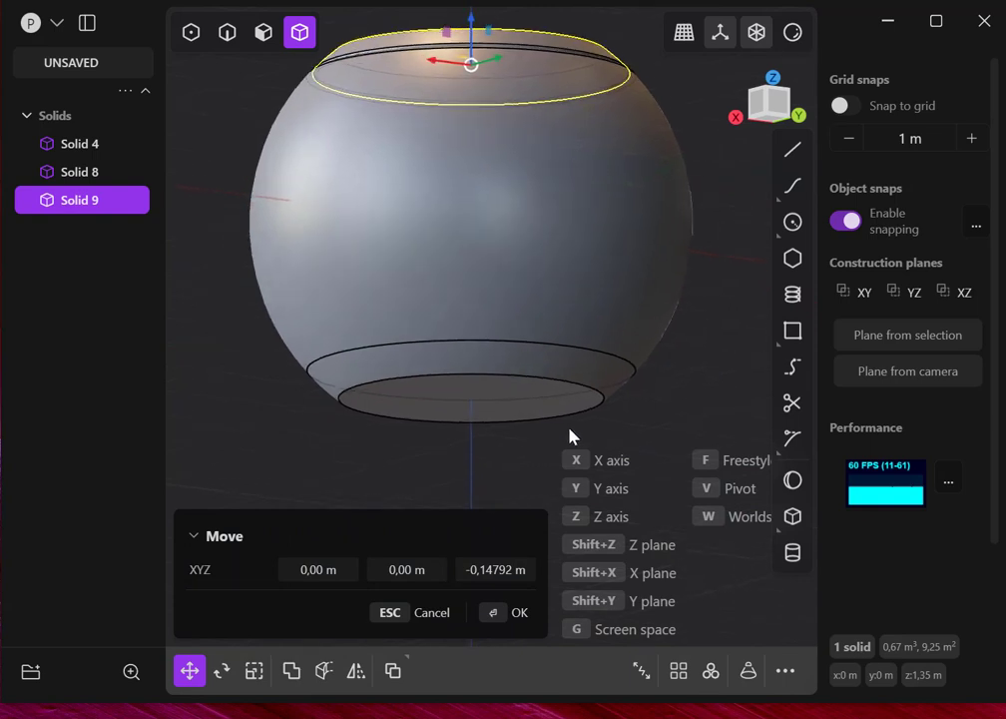
middle_click_drag(568, 462, 586, 339)
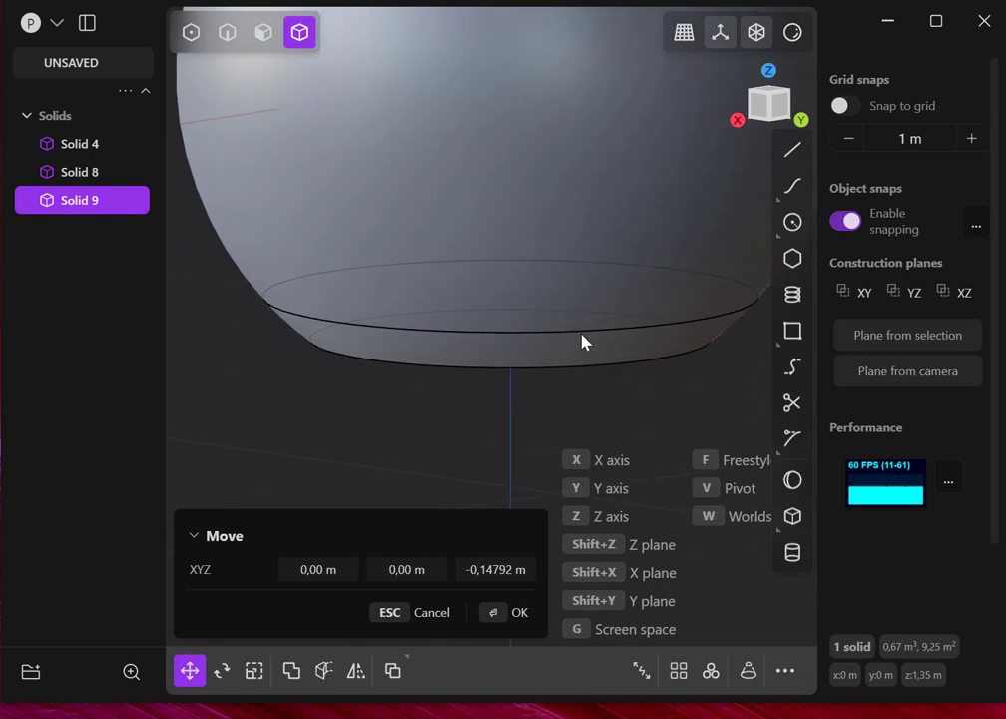
key("Return")
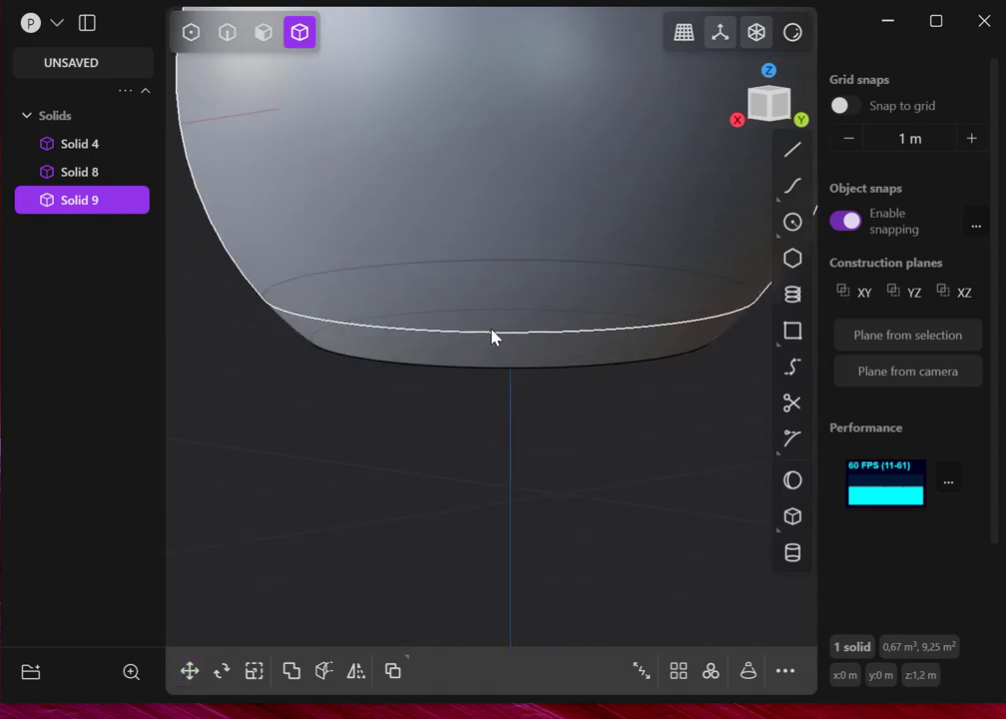
left_click(493, 336)
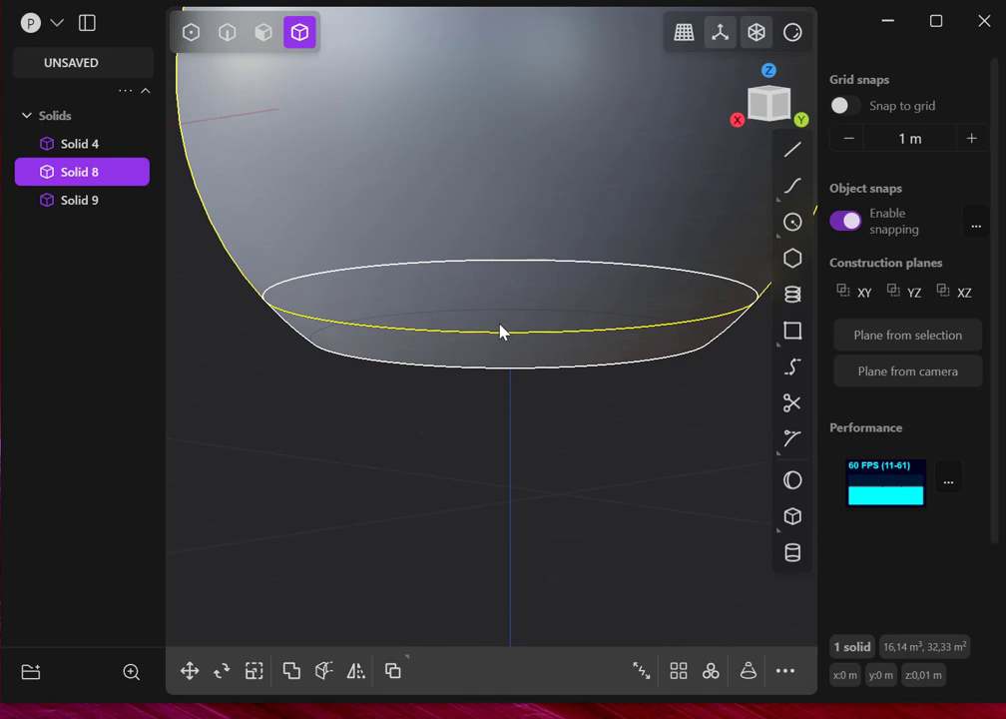
scroll(589, 384, "down", 5)
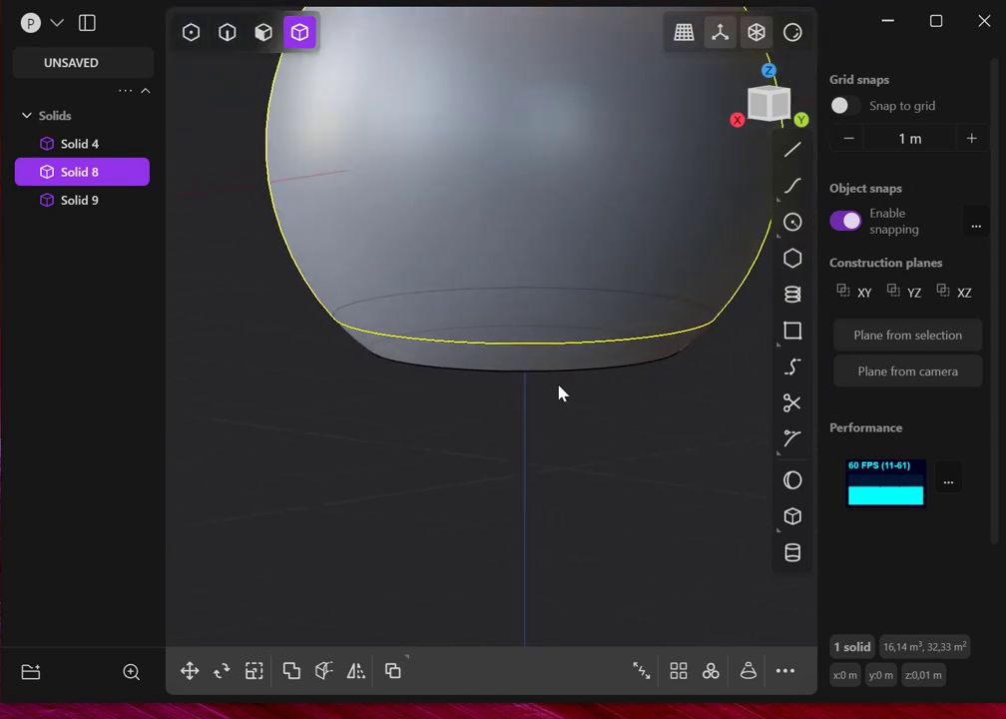
left_click(564, 362)
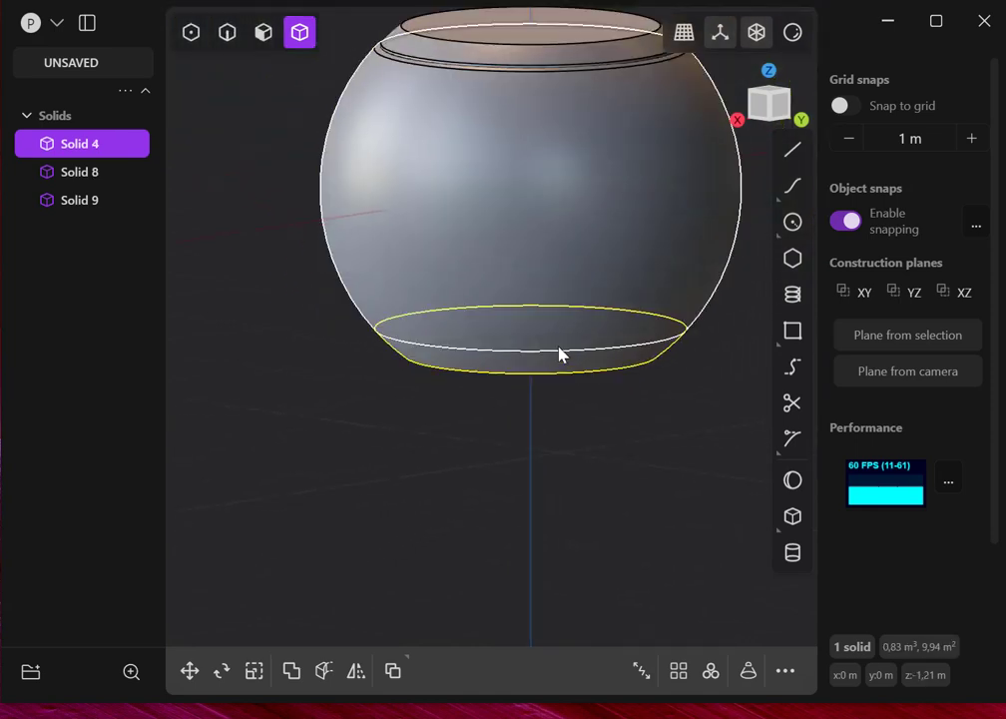
left_click(559, 357)
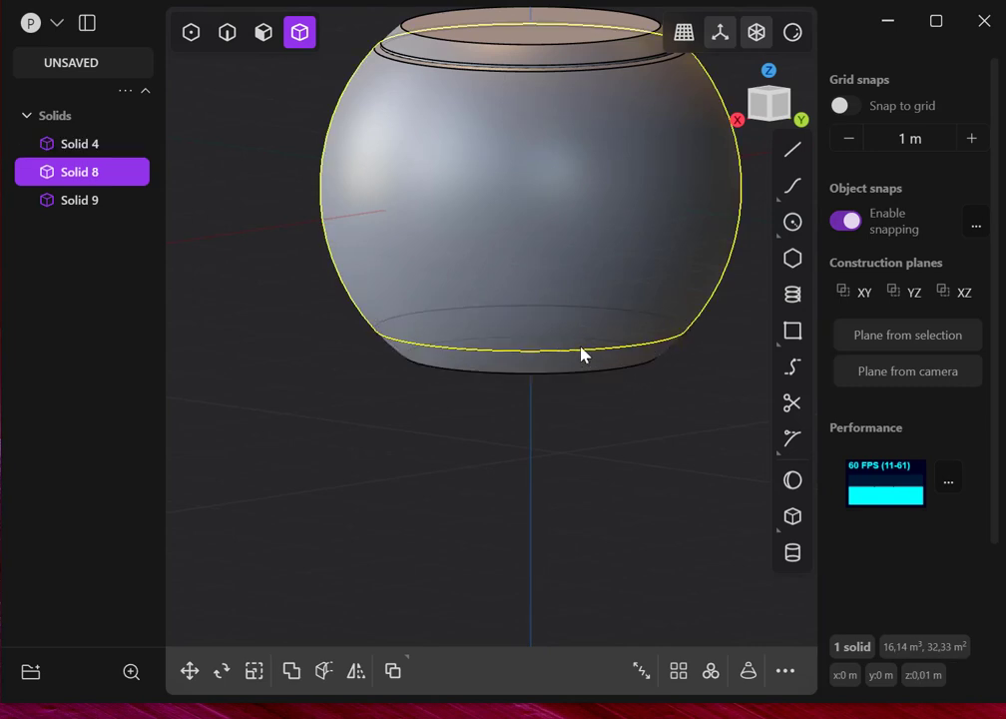
left_click(583, 358)
left_click(583, 357)
Try to fillet the upper edge of the bottom band by about 0.036 m where it meets the middle body
left_click(234, 36)
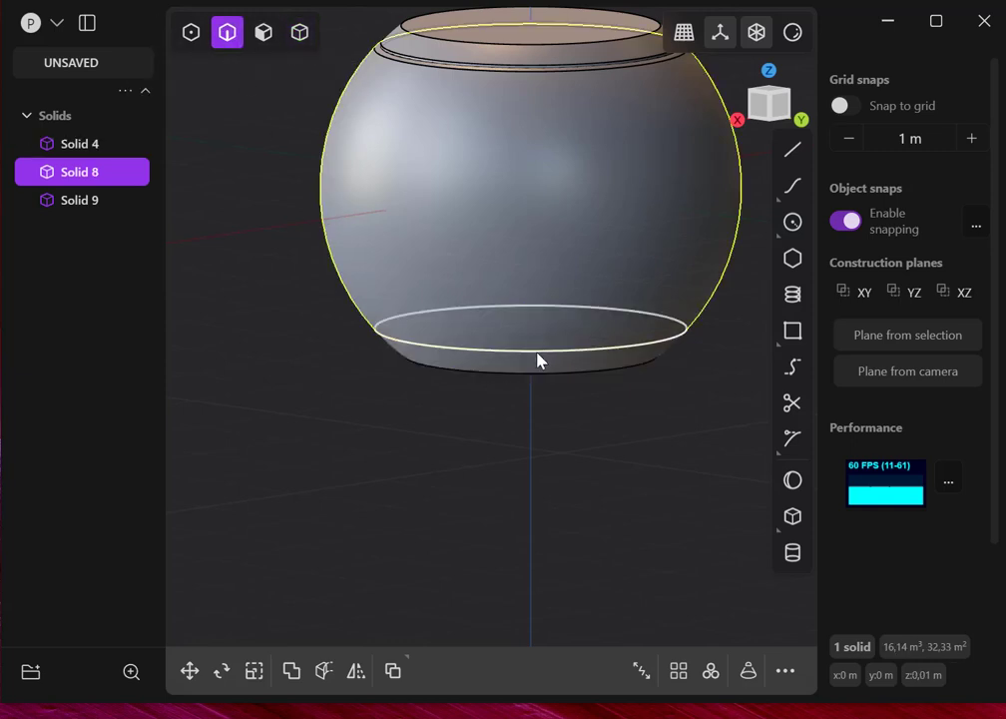
left_click(538, 355)
key("f")
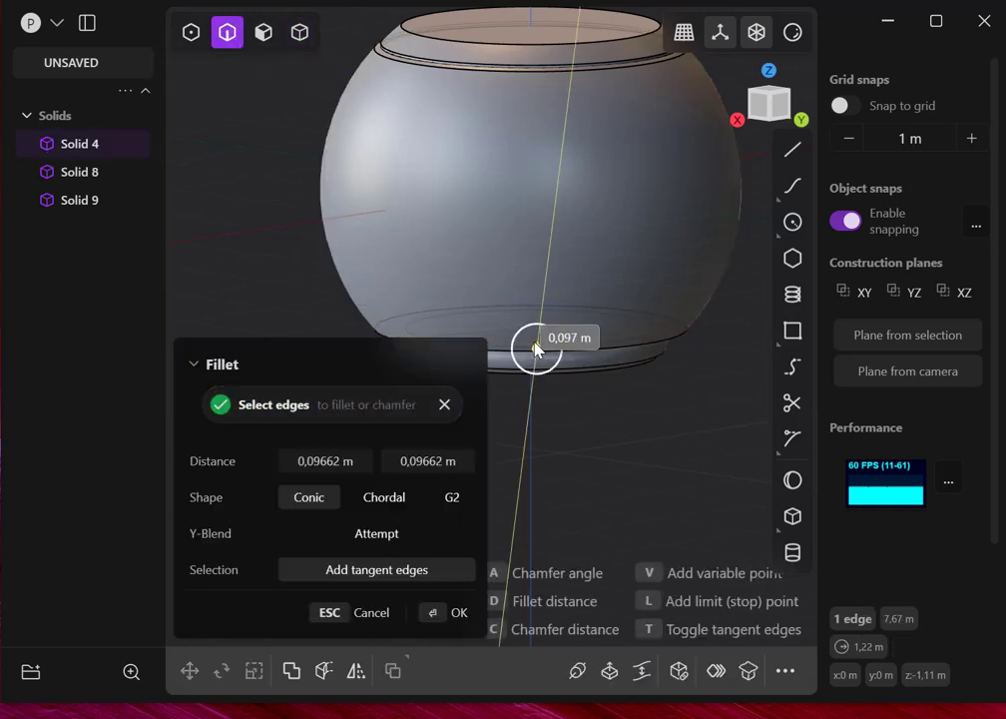
mouse_move(537, 359)
left_mouse_down()
mouse_move(532, 343)
mouse_move(530, 359)
mouse_move(539, 353)
left_mouse_up()
middle_click_drag(573, 421, 583, 444)
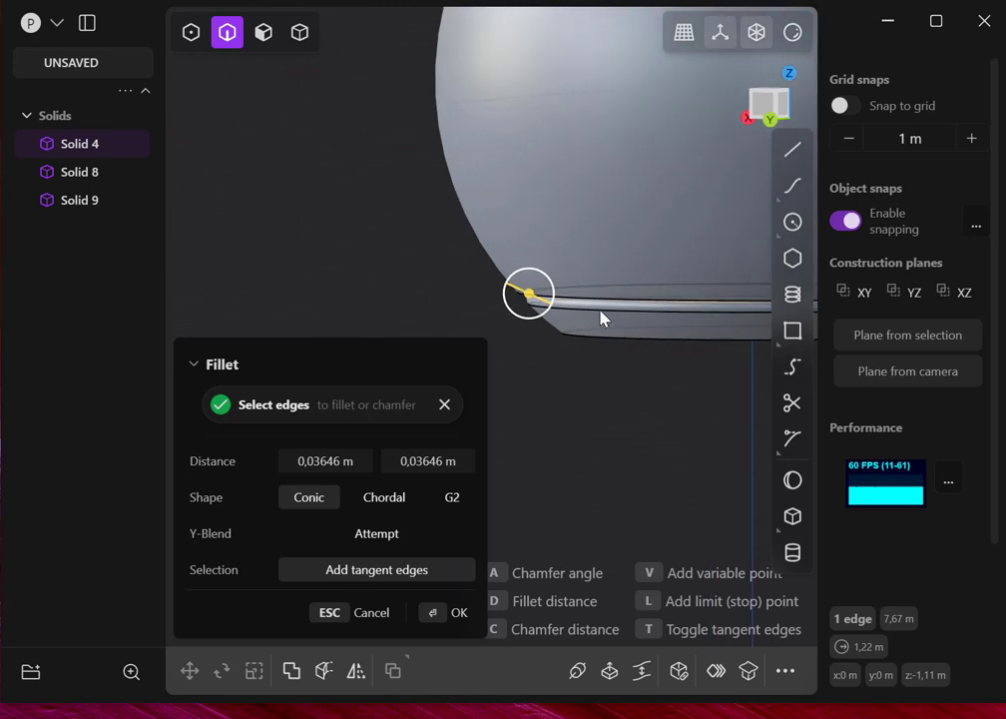
key("d")
key("Return")
Chamfer the upper edge of the bottom band with an offset of about 0.025 m
middle_click_drag(595, 343, 594, 273)
middle_click_drag(667, 151, 536, 313)
middle_click_drag(591, 288, 361, 294)
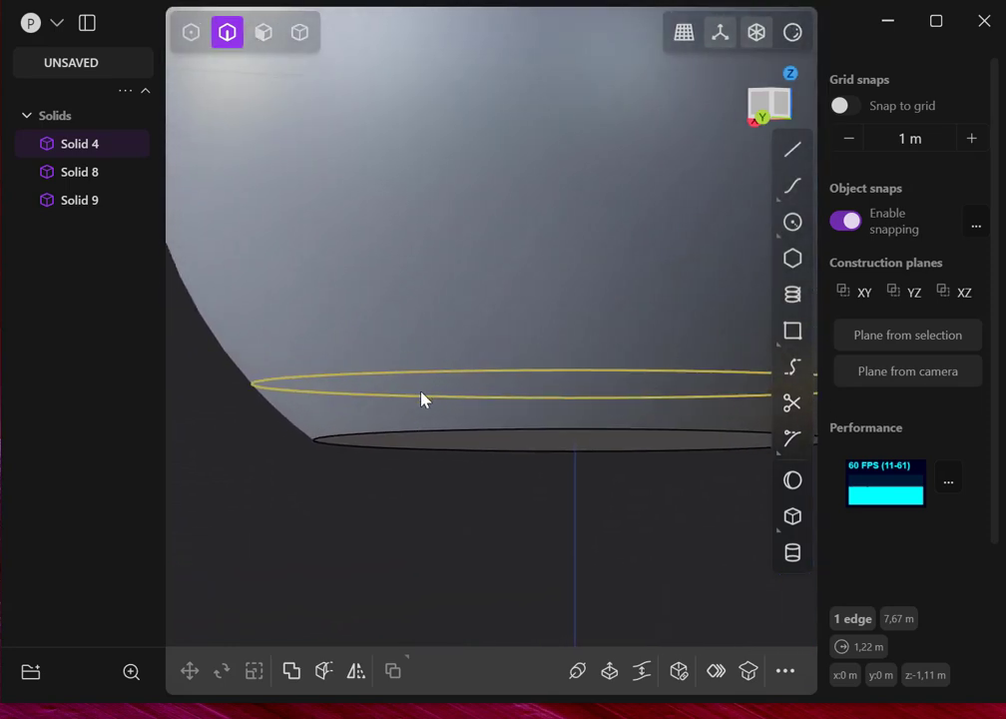
key("f")
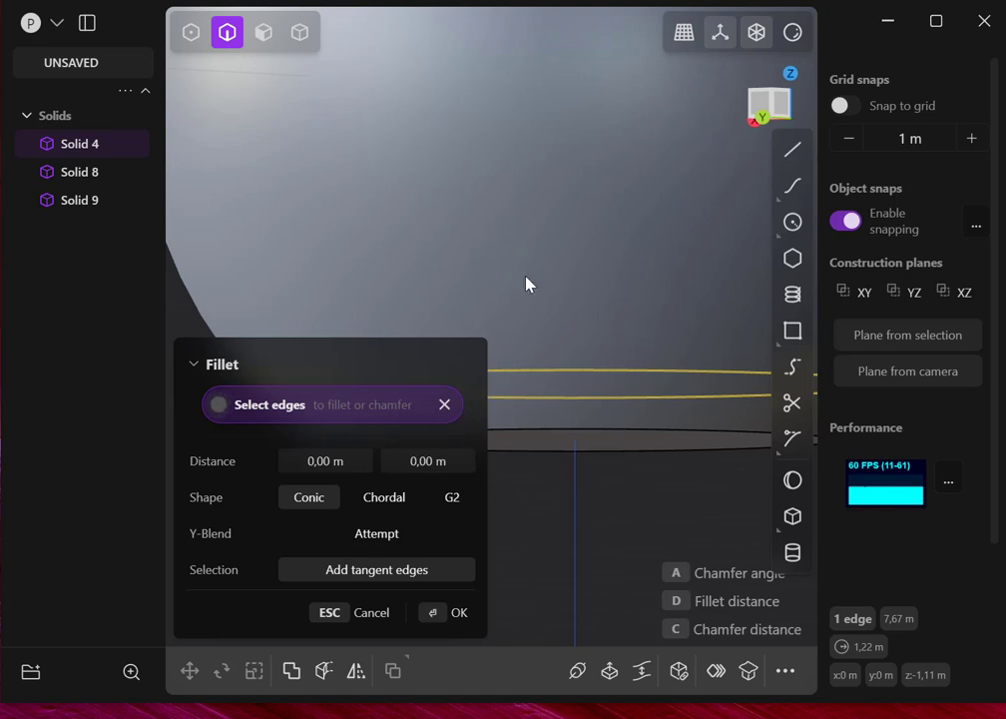
middle_click_drag(527, 264, 546, 301)
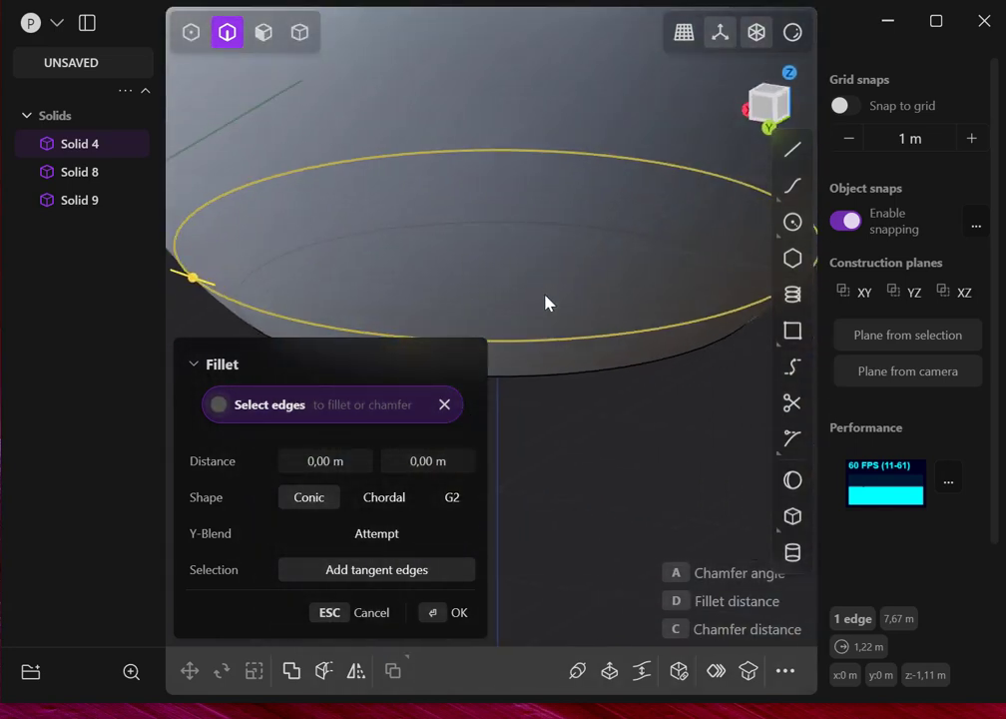
left_click_drag(197, 283, 216, 283)
middle_click_drag(550, 432, 476, 402)
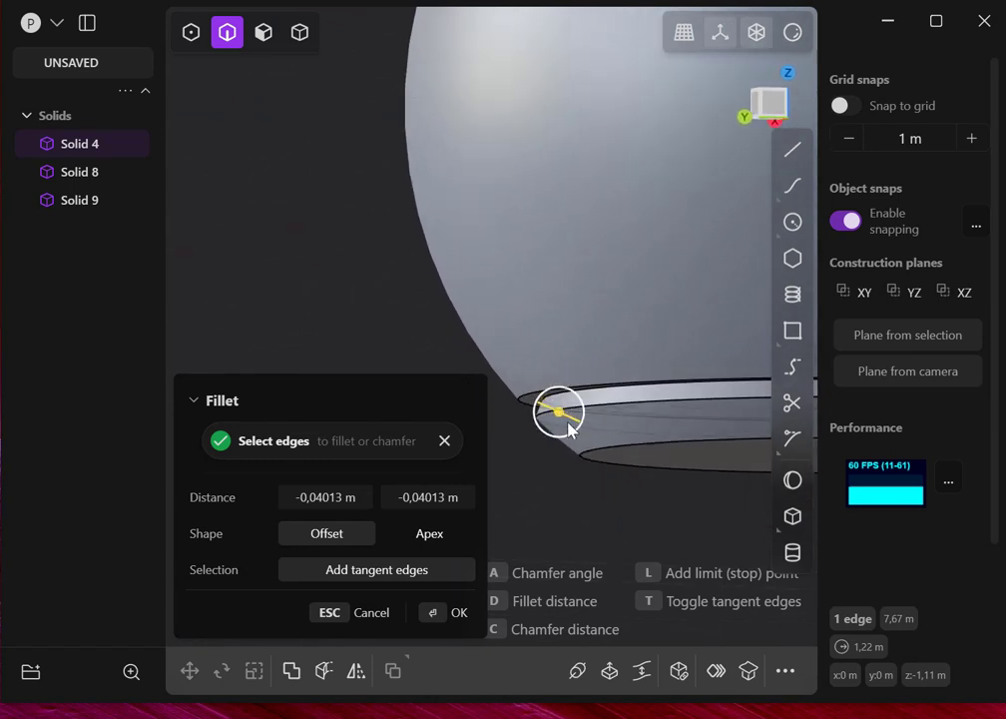
left_click_drag(558, 416, 557, 412)
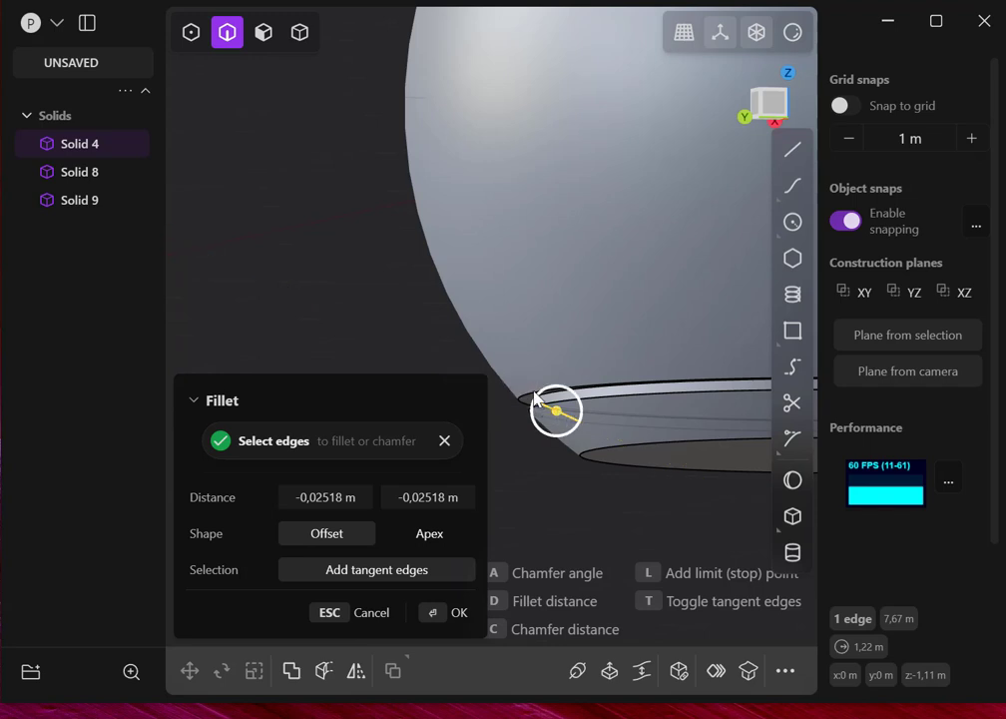
key("Return")
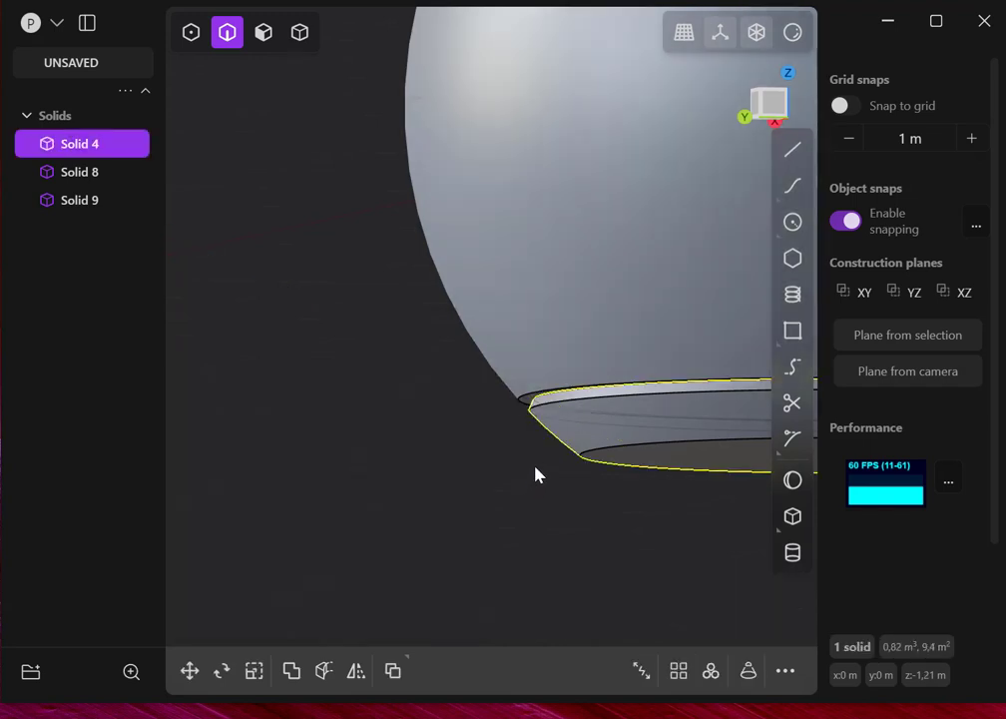
Fillet the lower circular edge of the middle body by about 0.09 m
left_click(521, 397)
left_click_drag(522, 398, 548, 433)
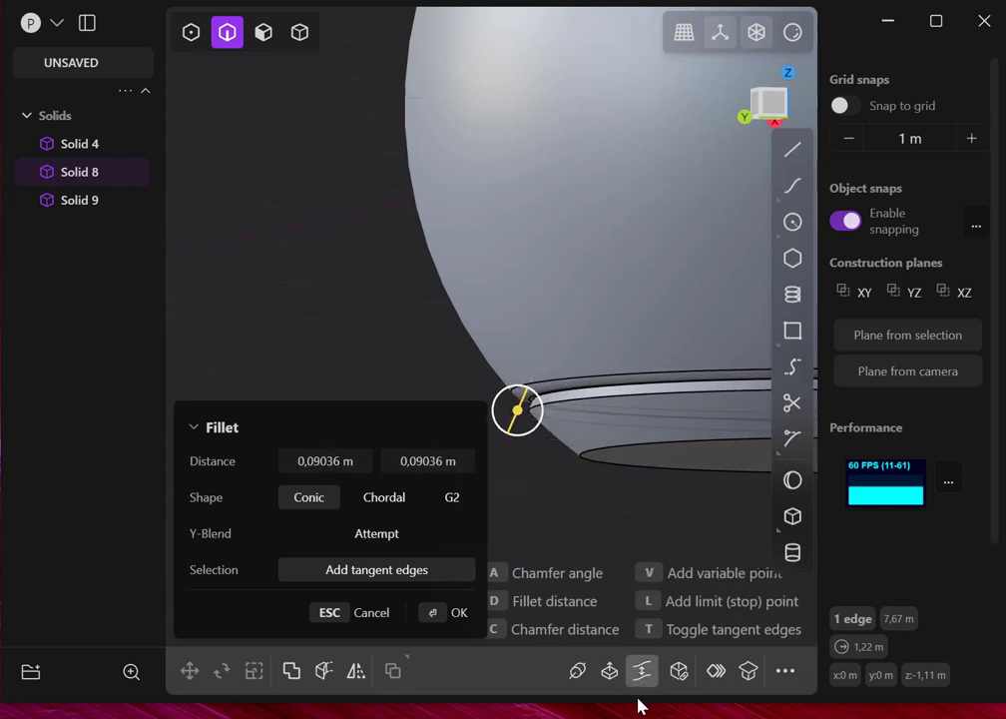
left_click(428, 616)
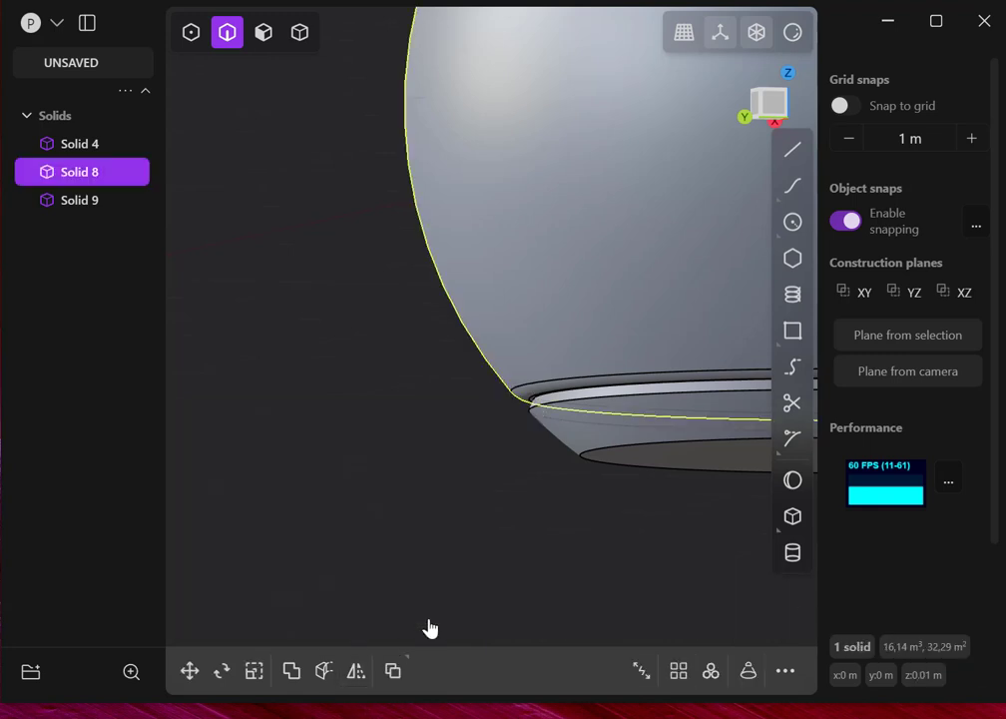
In a view along the Y axis, draw a line about 3.86 m long on the X axis across the middle body
scroll(448, 514, "down", 5)
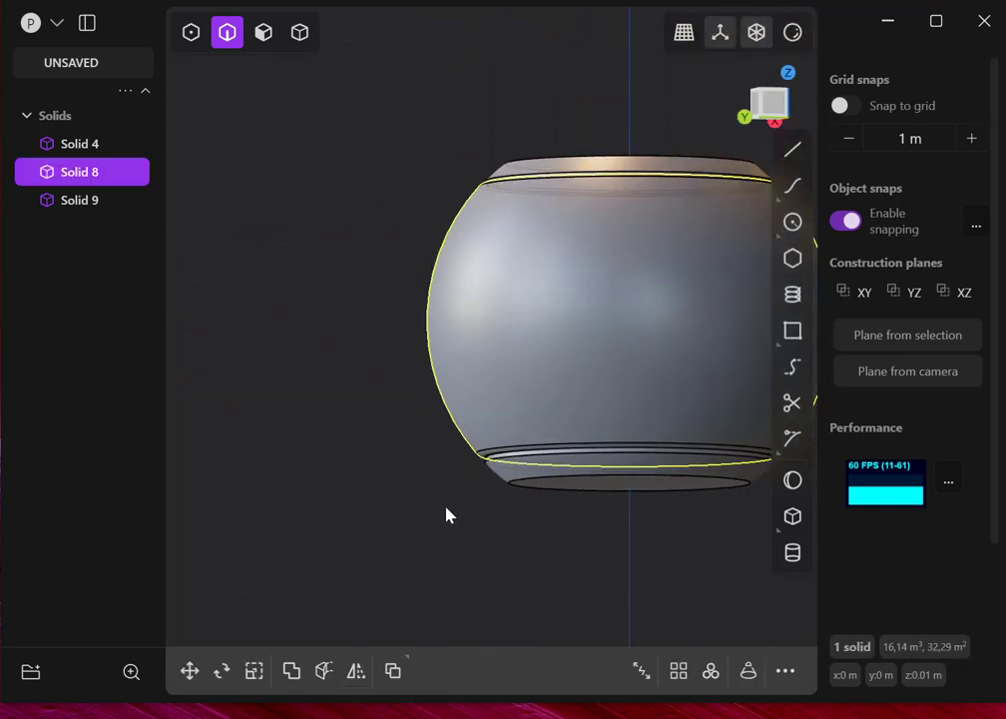
middle_click_drag(543, 361, 447, 384)
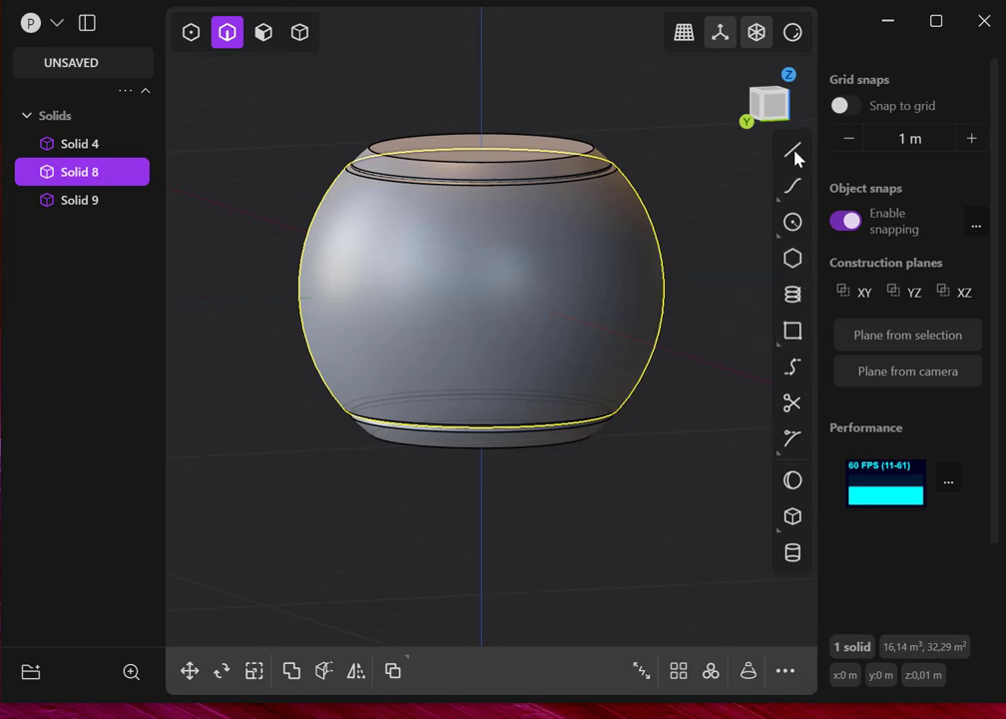
left_click(748, 122)
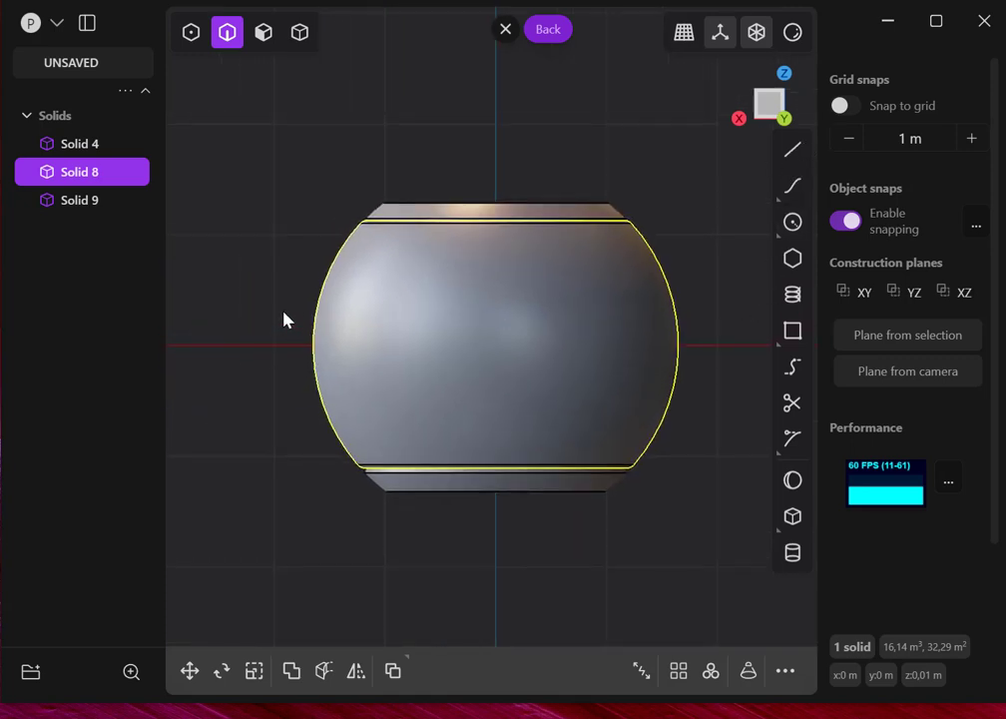
left_click(788, 160)
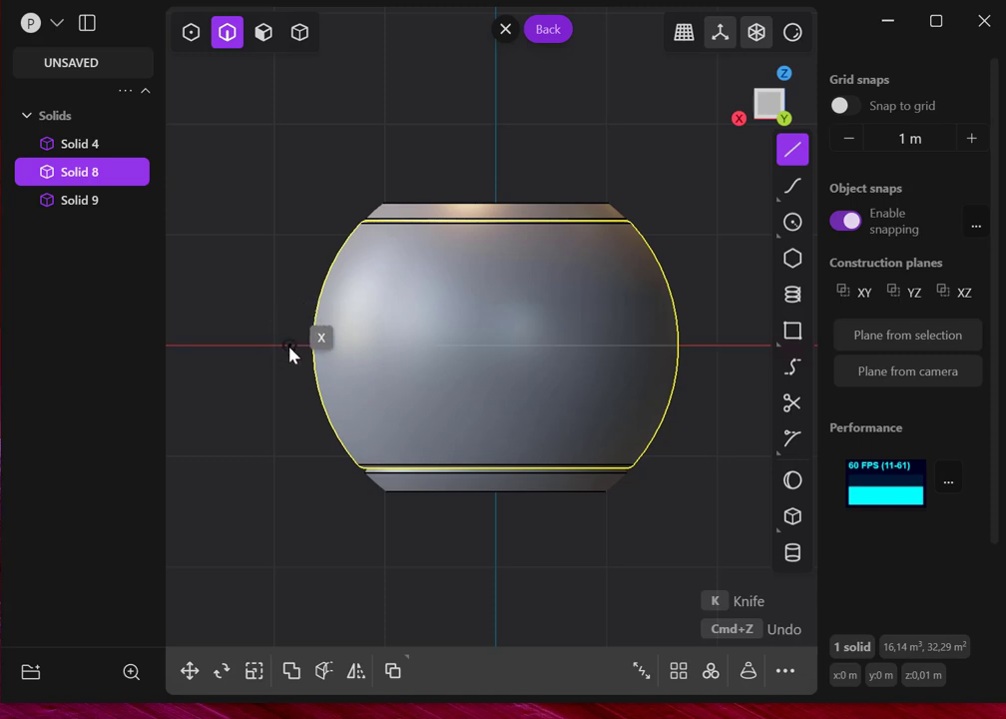
left_click(288, 345)
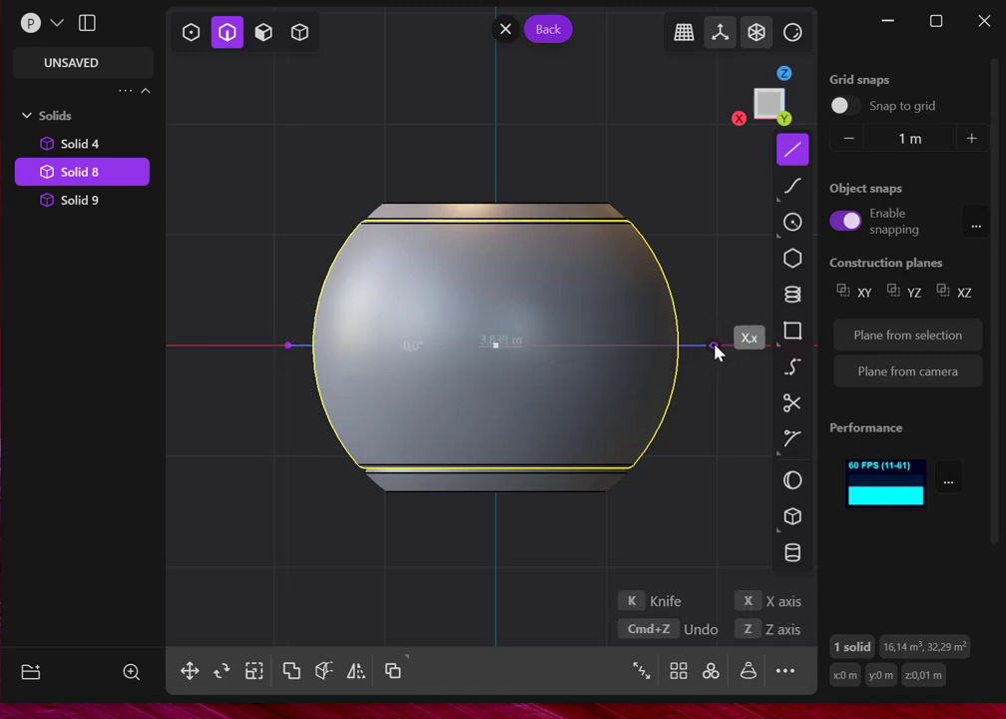
left_click(714, 345)
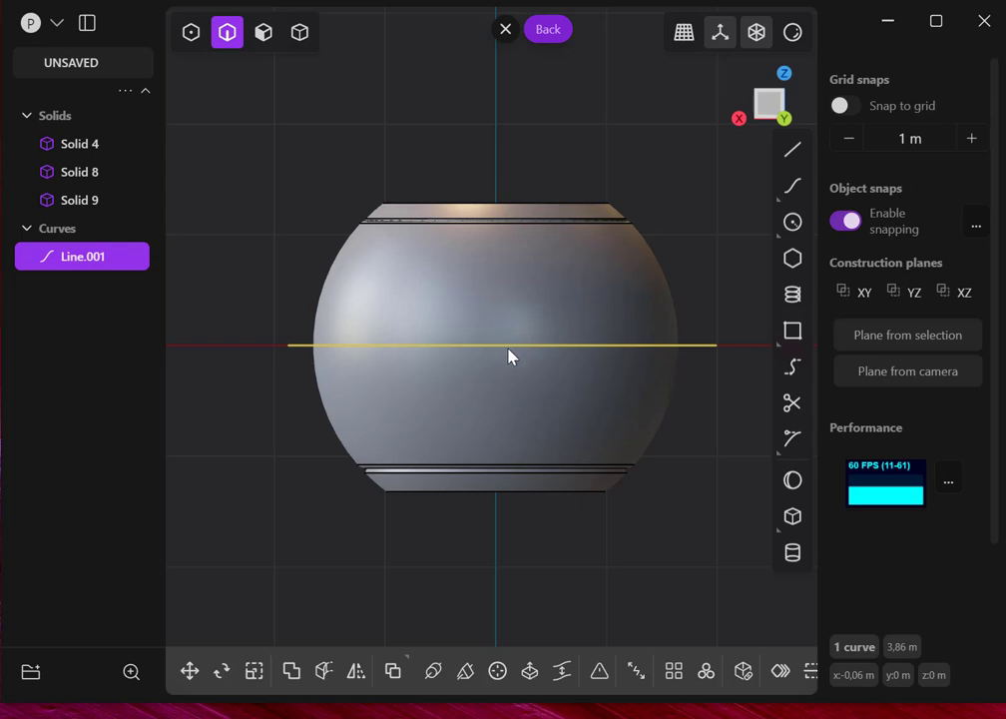
Duplicate the center line and move the copy up about 0.19 m along the Z axis
key("ctrl+d")
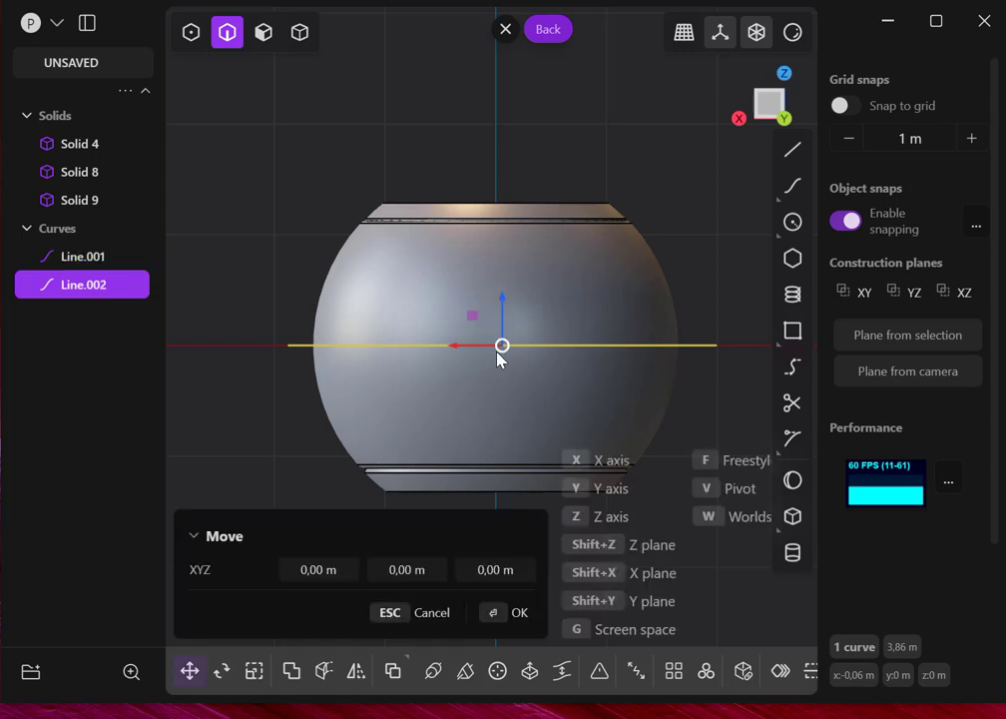
left_click_drag(507, 296, 508, 280)
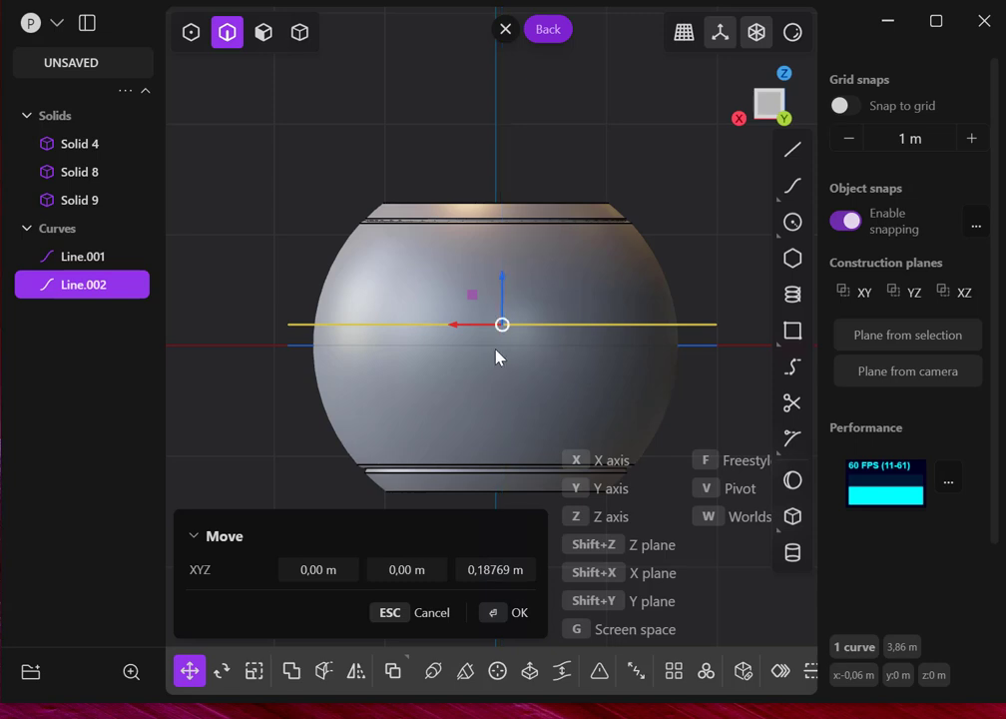
key("Return")
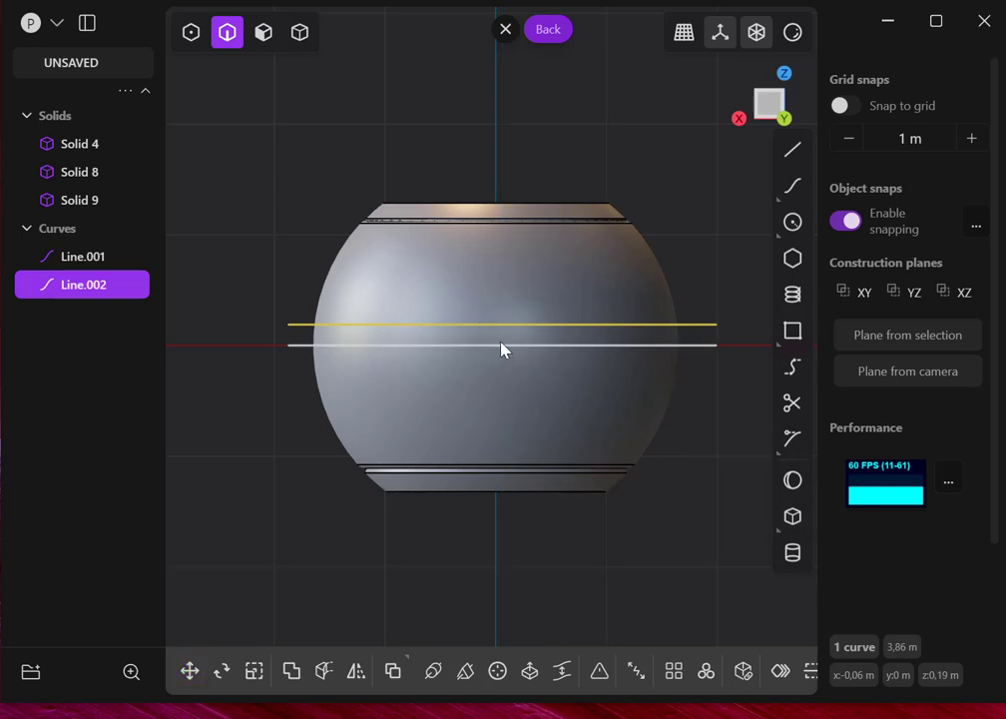
Duplicate the upper line and move the copy down about 0.34 m along the Z axis, below the center line
key("ctrl+d")
left_click_drag(505, 286, 505, 322)
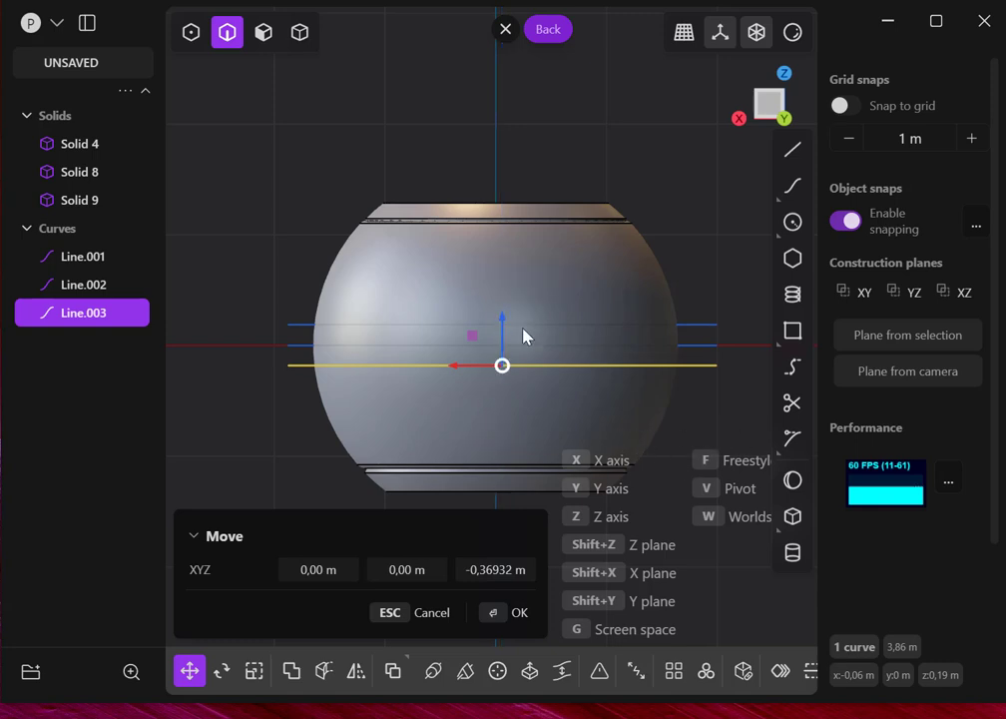
left_click_drag(503, 326, 510, 321)
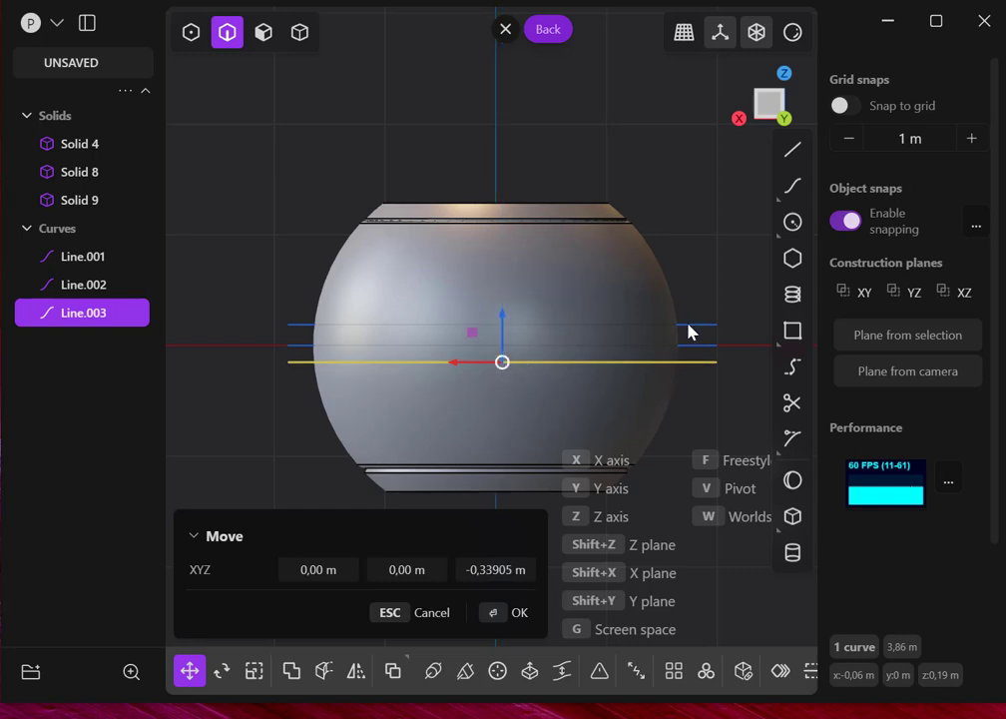
key("Return")
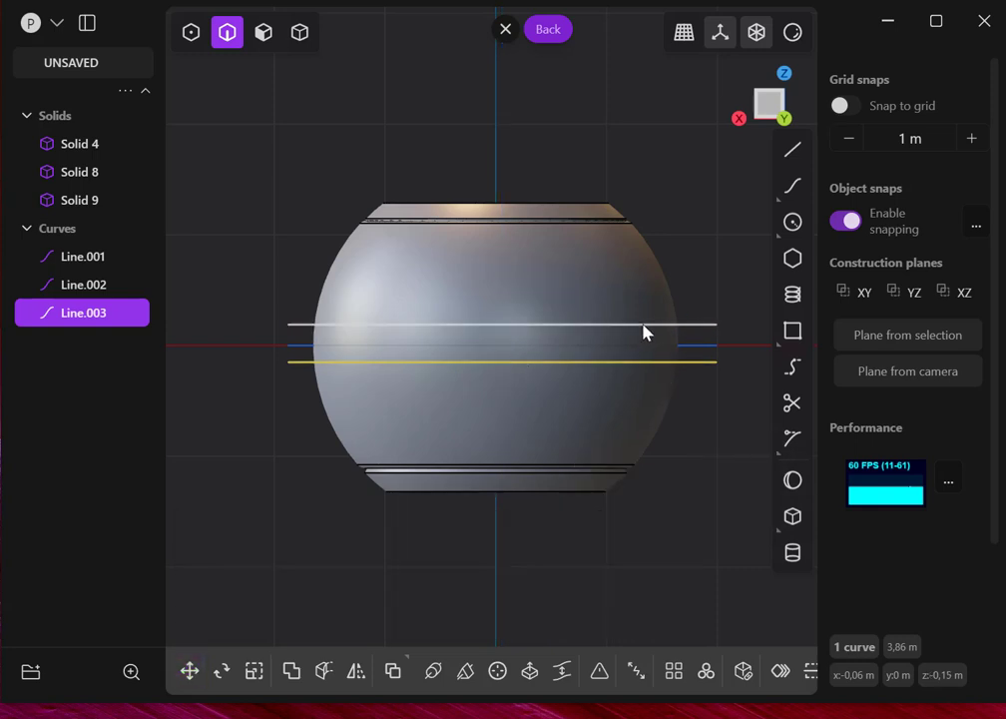
Move the upper line down about 0.036 m along the Z axis, closer to the center line
left_click(646, 330)
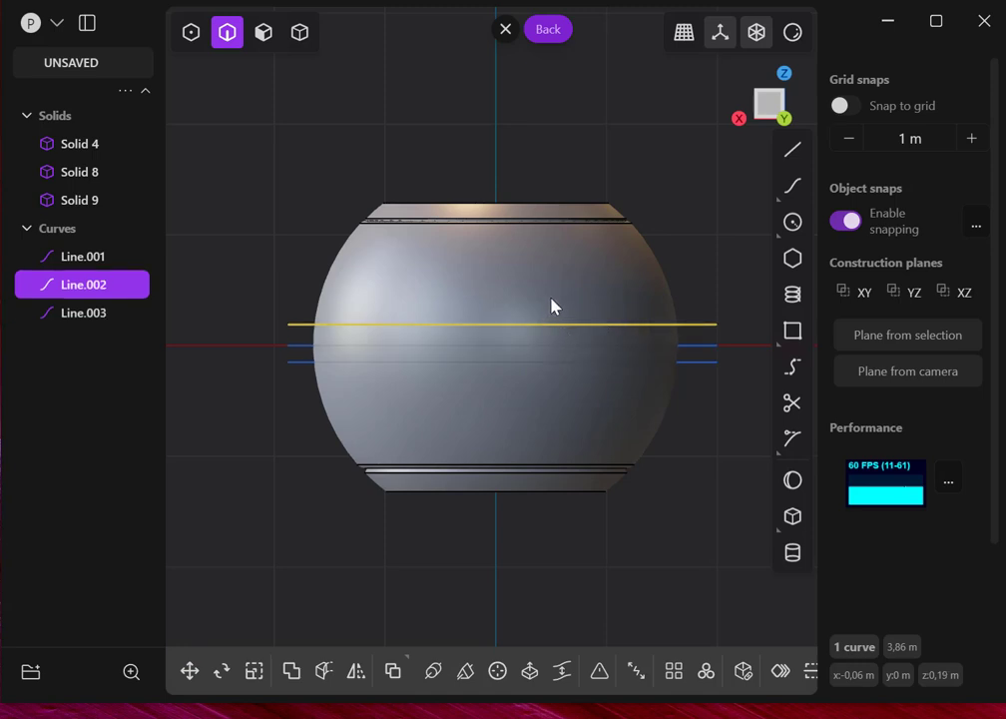
key("g")
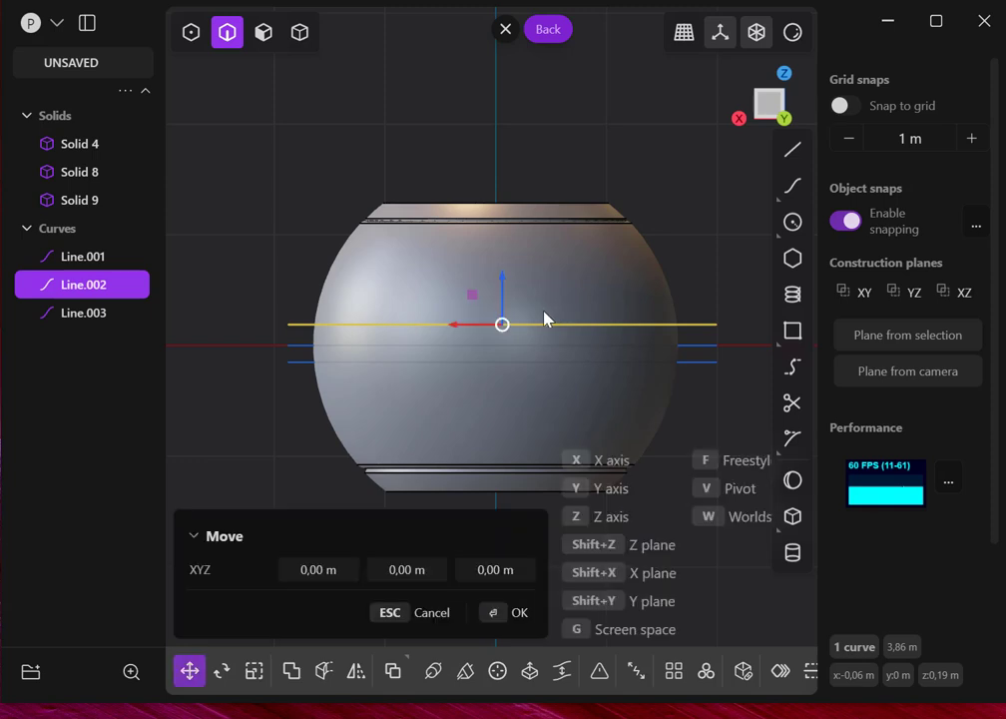
left_click_drag(506, 287, 507, 291)
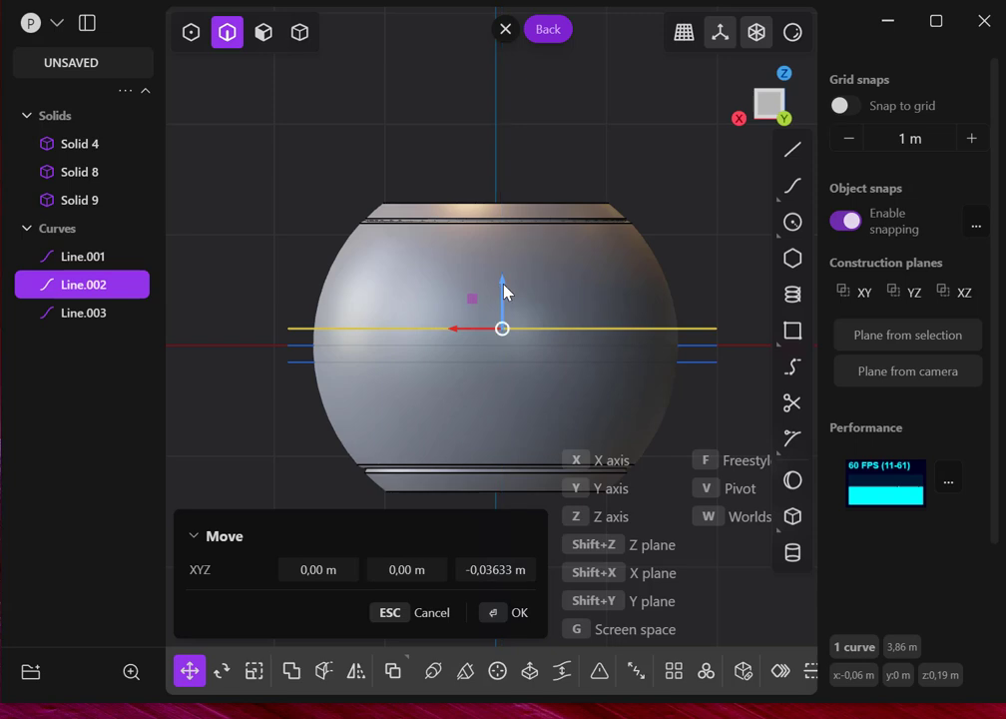
left_click(496, 613)
Move all three lines together about 1.82 m along the Y axis, out of the middle body
middle_click_drag(487, 554, 381, 625)
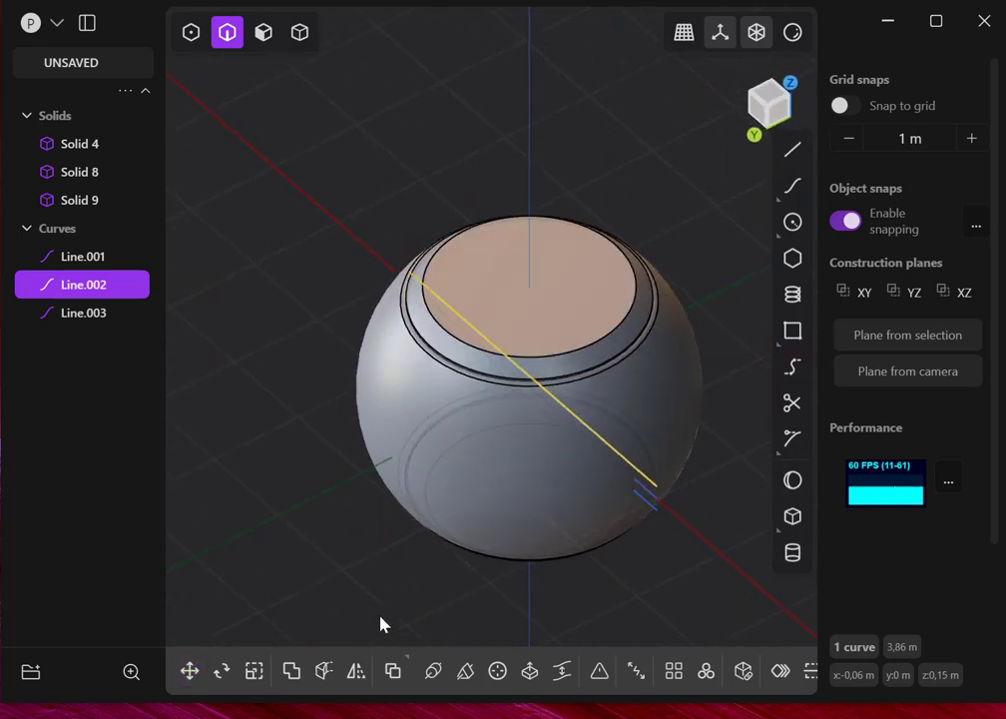
left_click(656, 504)
left_click(656, 514)
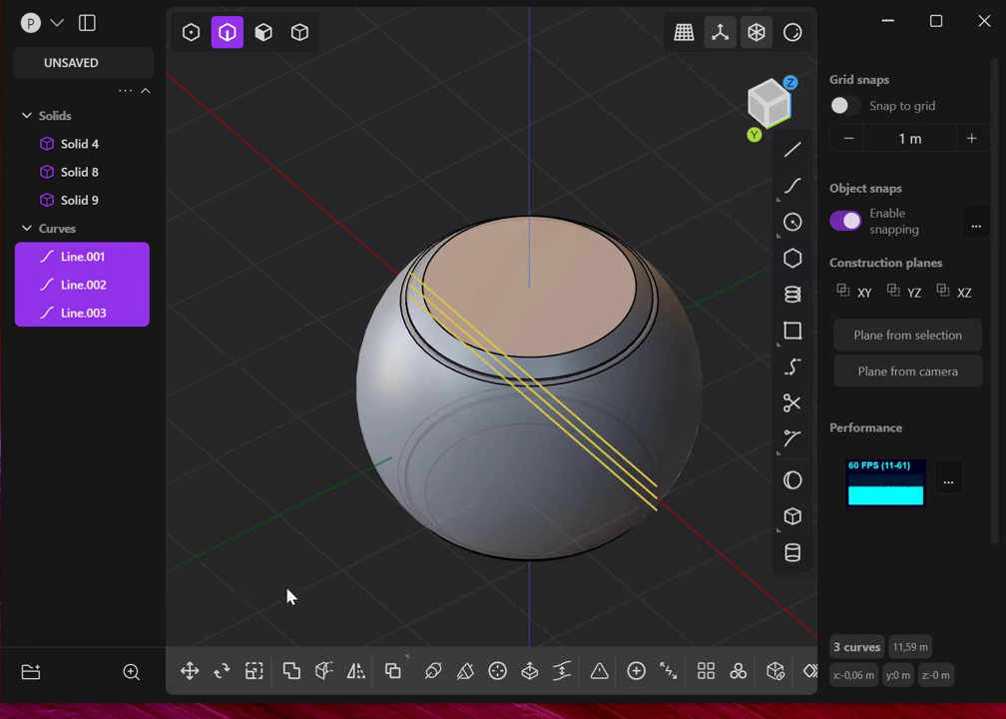
key("g")
left_click_drag(501, 412, 351, 494)
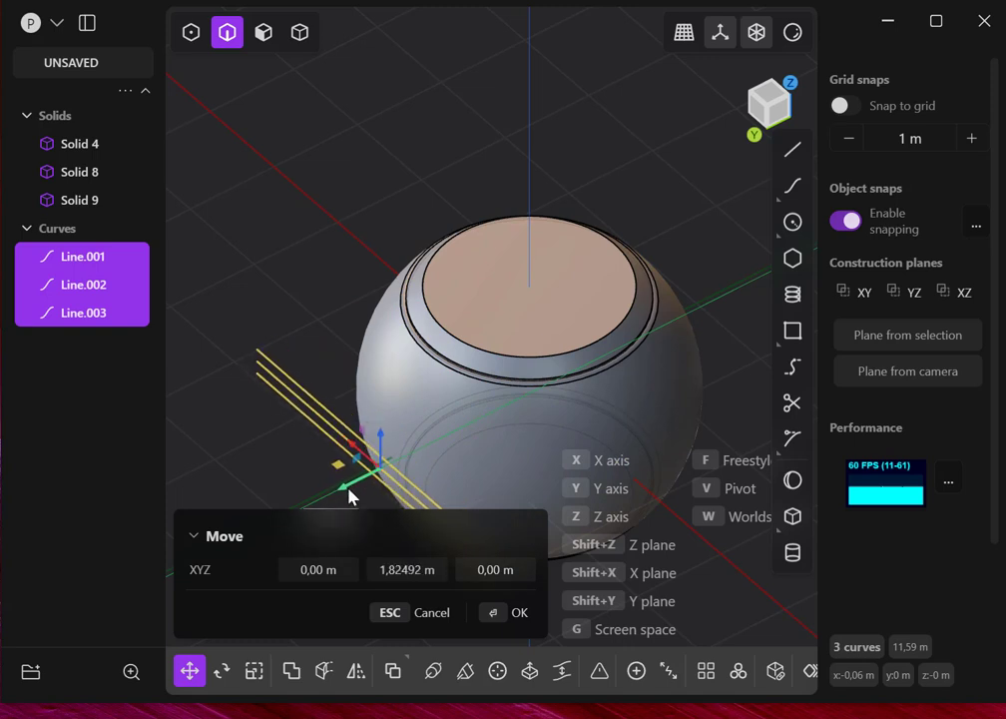
left_click(491, 614)
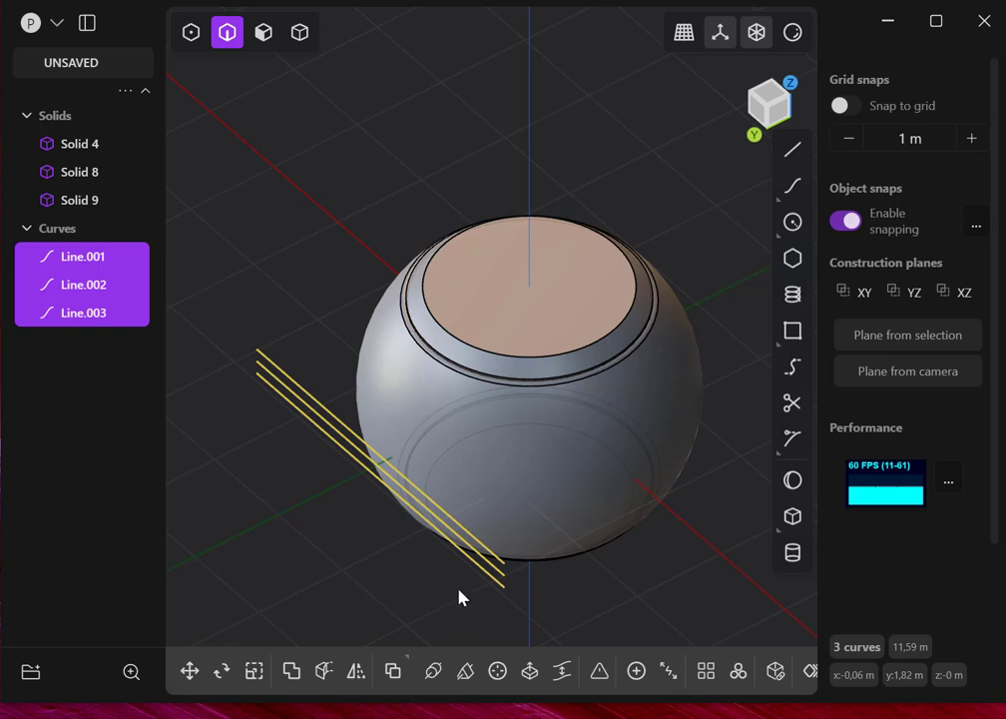
Mirror the three lines along the Y axis to the opposite side of the middle body
key("alt+x")
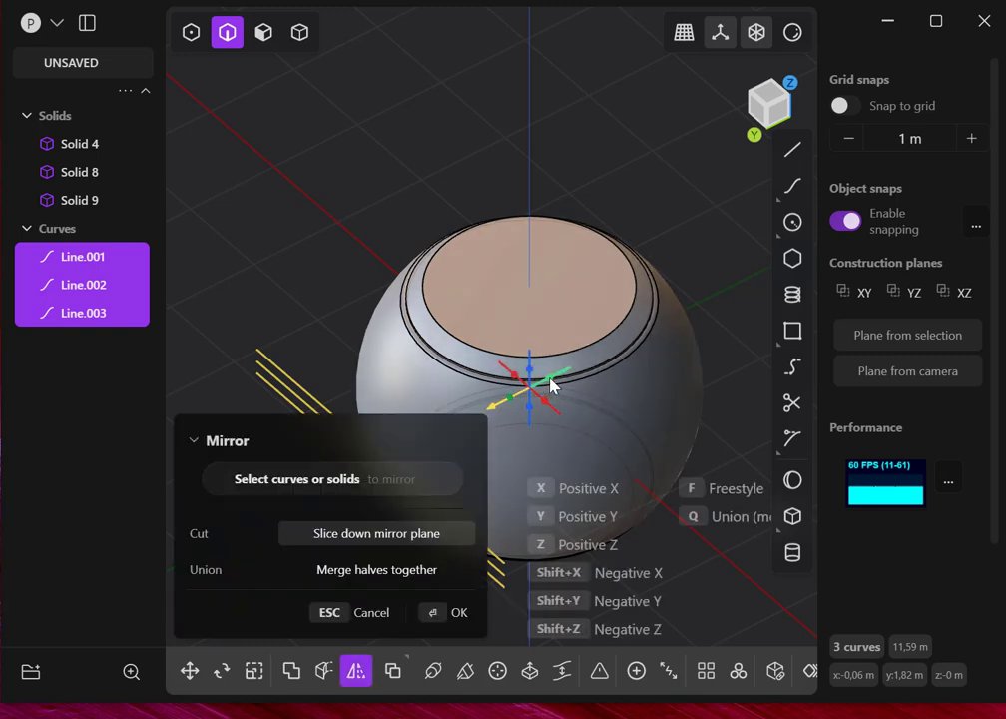
key("x")
middle_click_drag(657, 496, 757, 461)
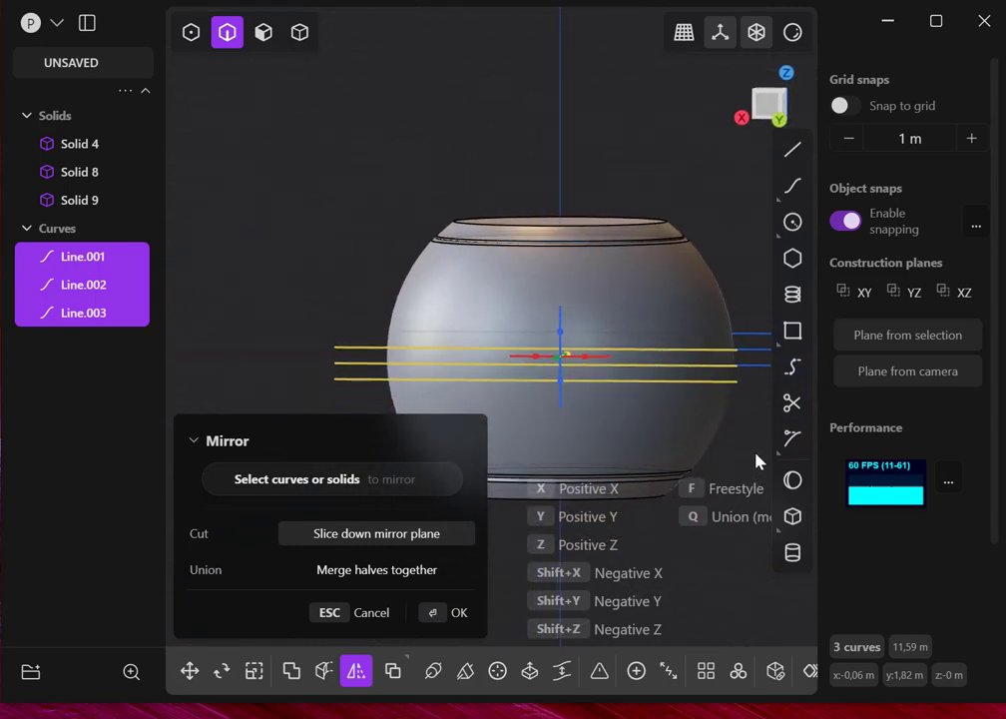
left_click(744, 121)
left_click(798, 120)
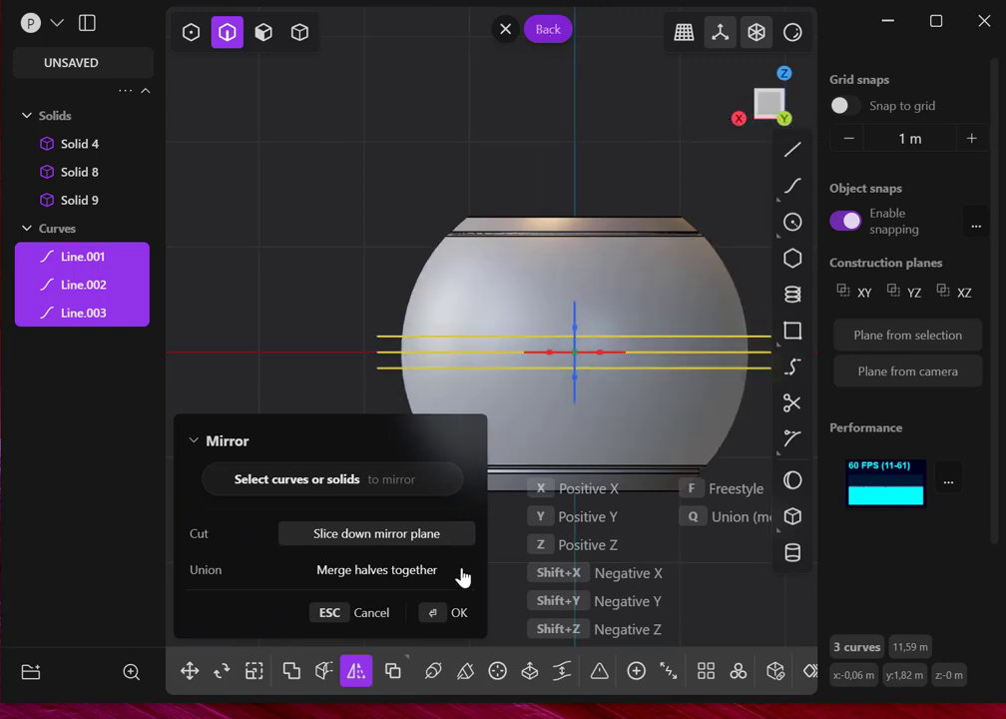
left_click(439, 611)
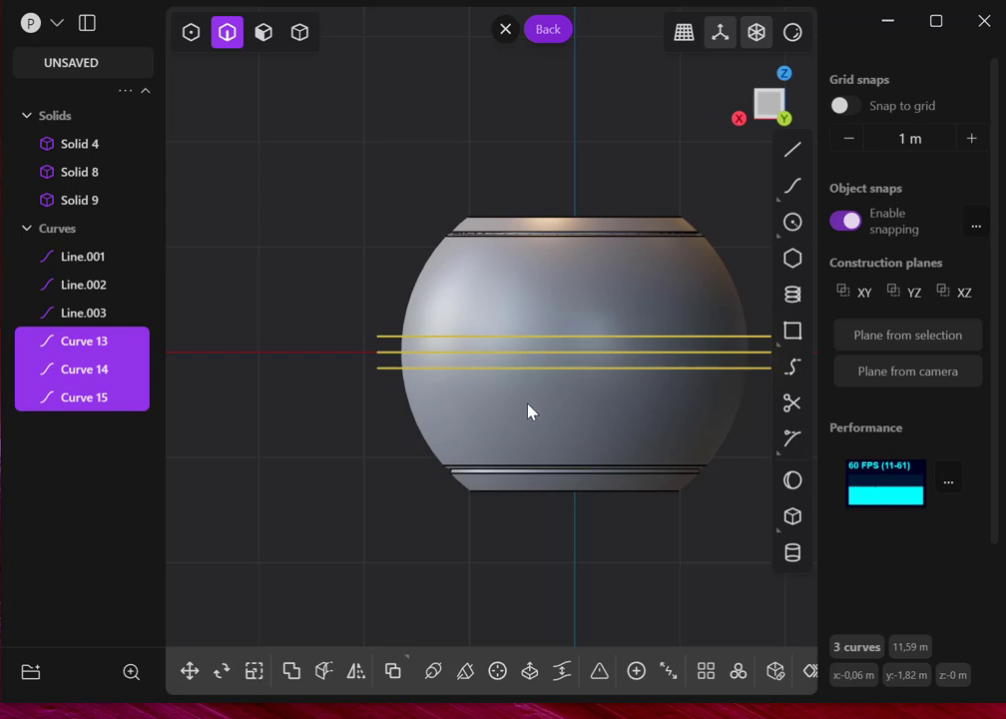
Imprint the three mirrored lines onto the middle body with the Vector method along the Y axis
scroll(527, 410, "down", 3)
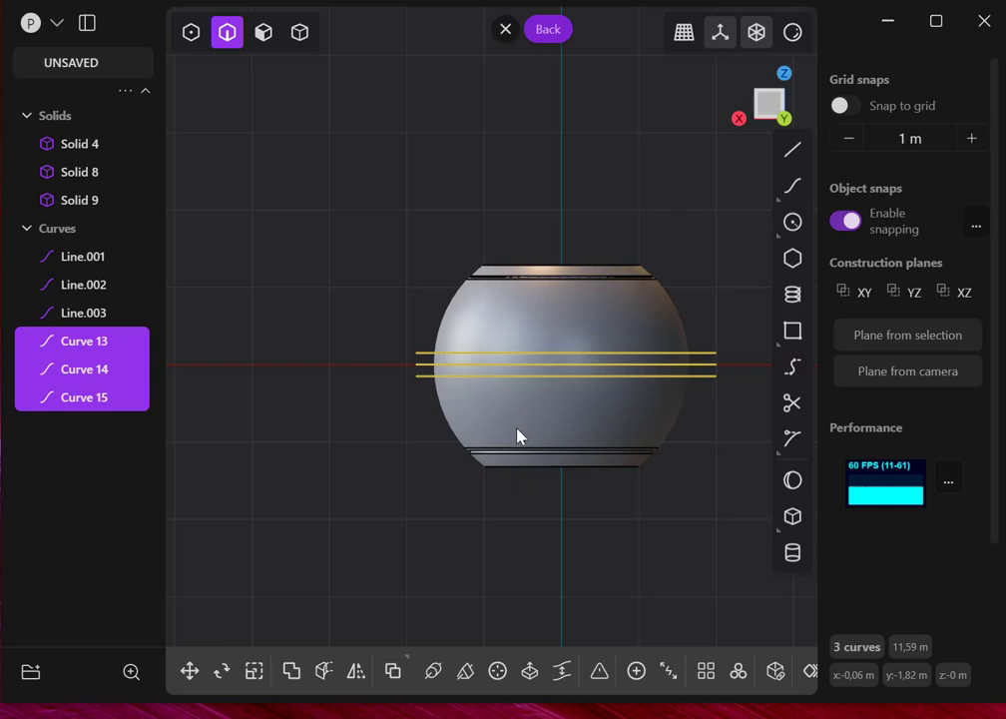
key("i")
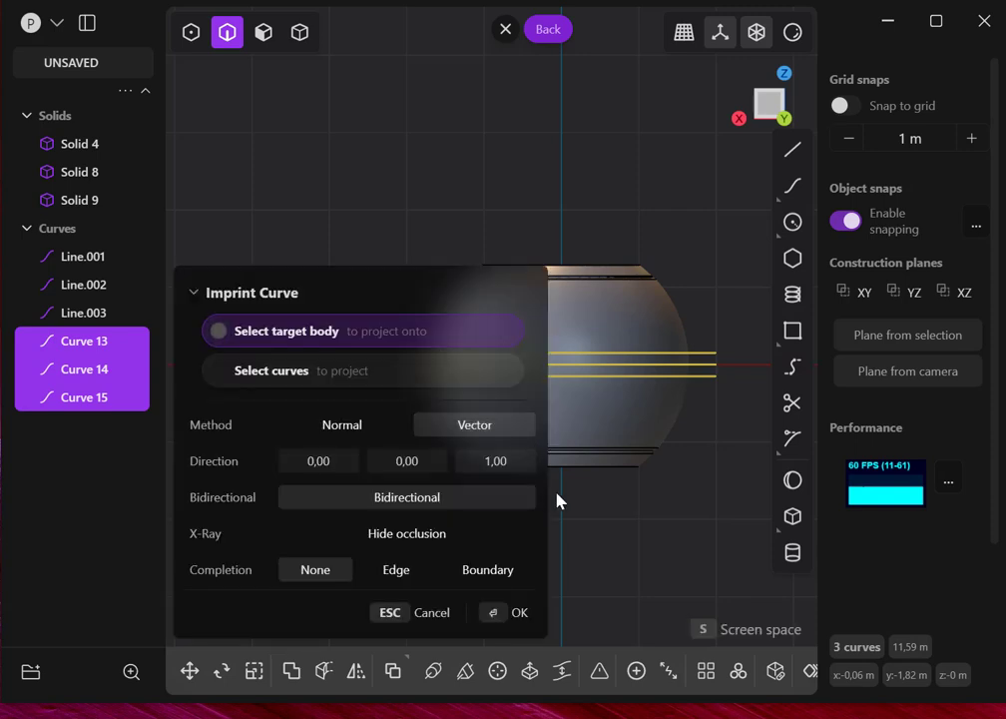
left_click(620, 439)
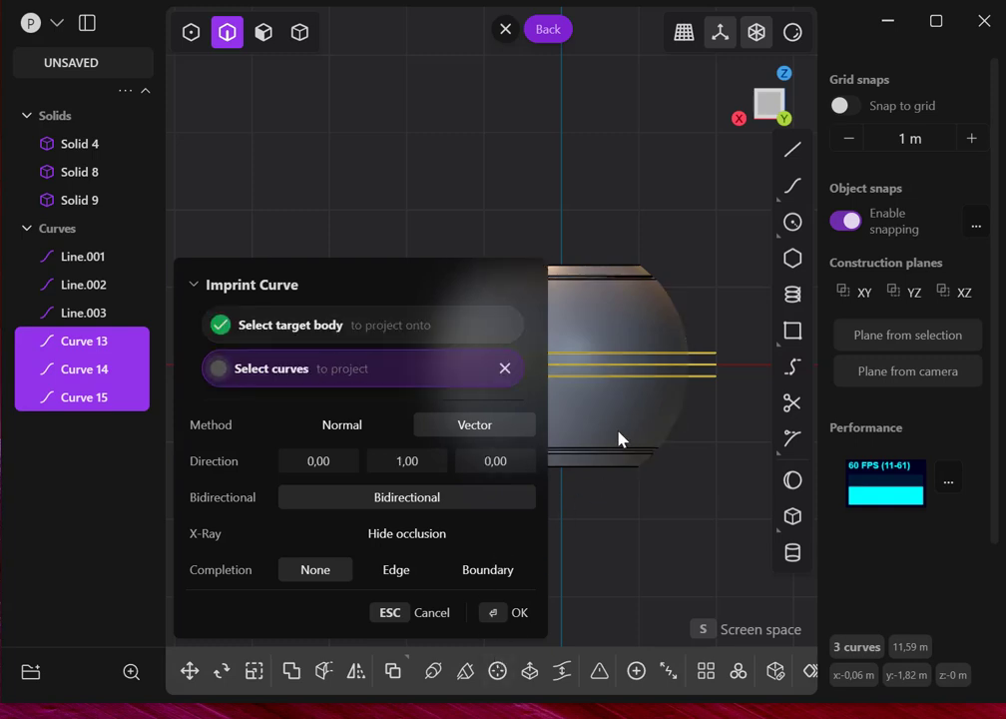
left_click(489, 613)
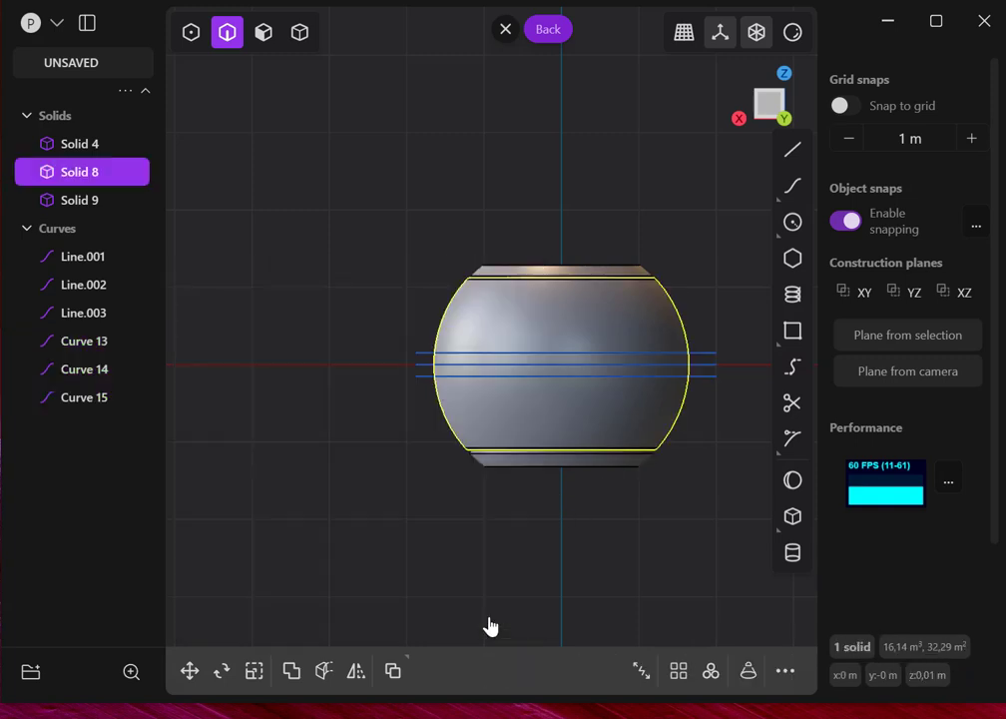
Imprint the same three mirrored lines onto the middle body once more along the Y axis
middle_click_drag(602, 593, 422, 529)
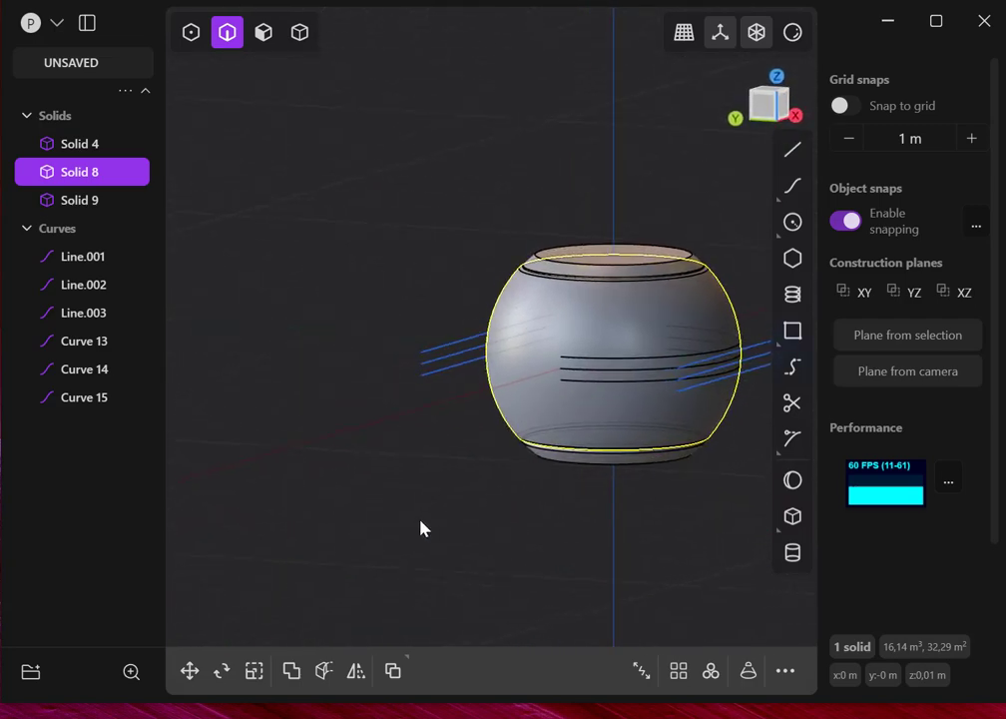
left_click(750, 361)
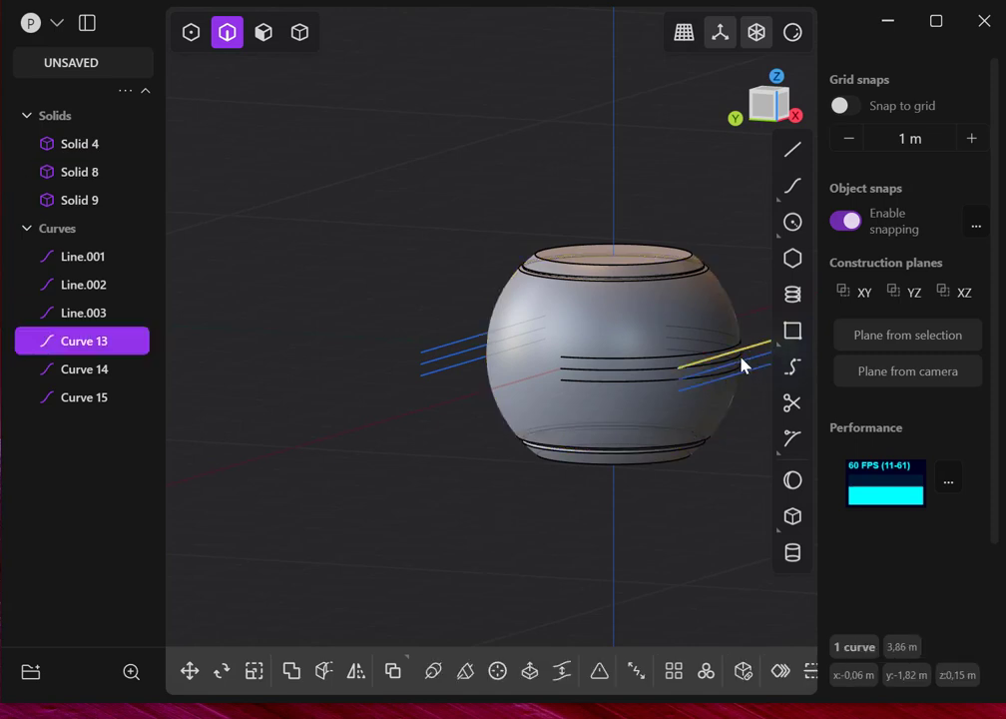
left_click(741, 364)
key("f")
key("Escape")
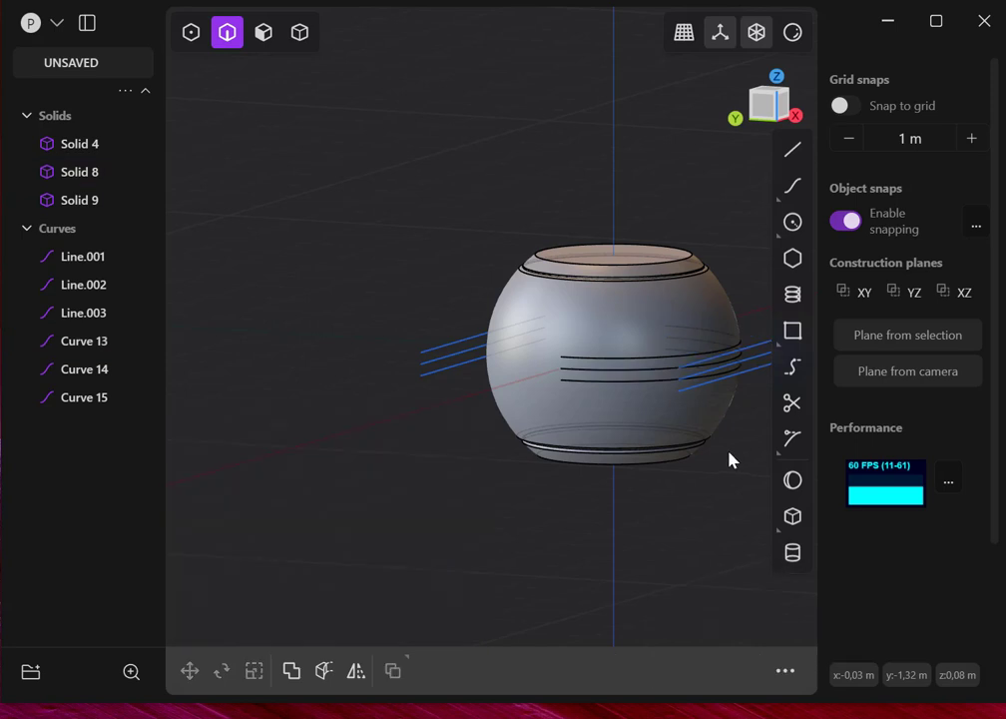
left_click(759, 365)
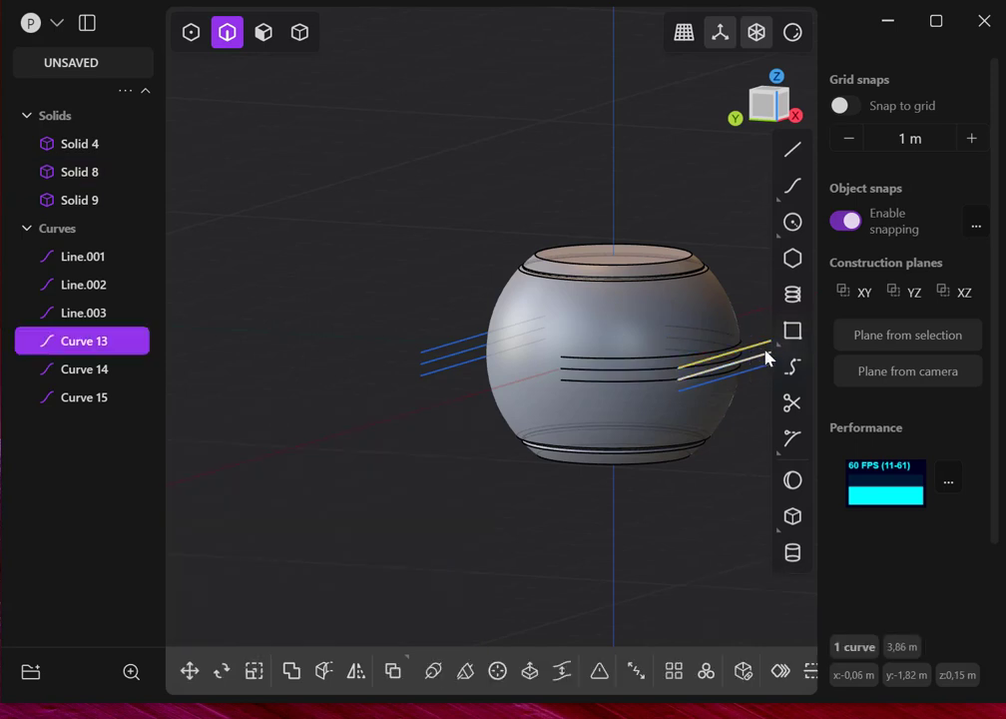
left_click(766, 357, "shift")
left_click(752, 376, "shift")
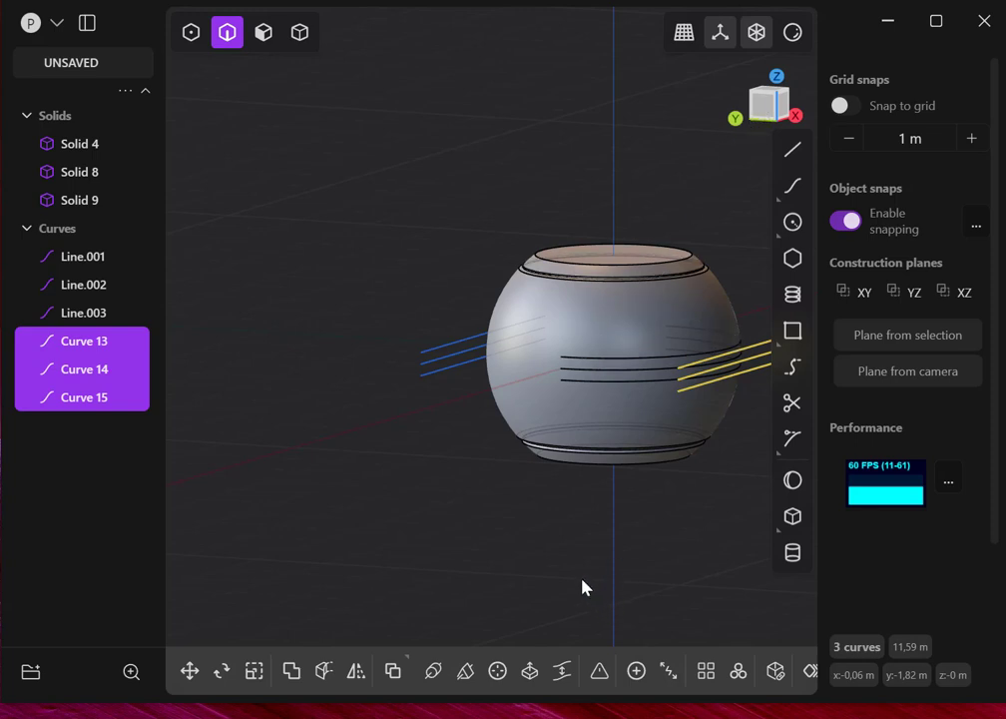
key("i")
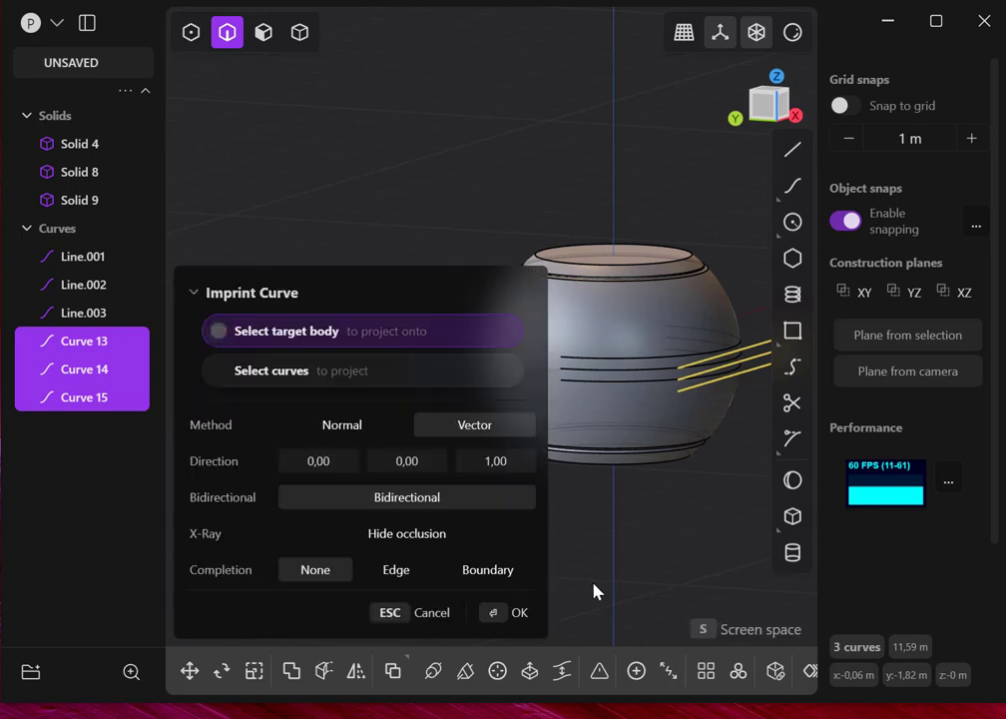
left_click(612, 332)
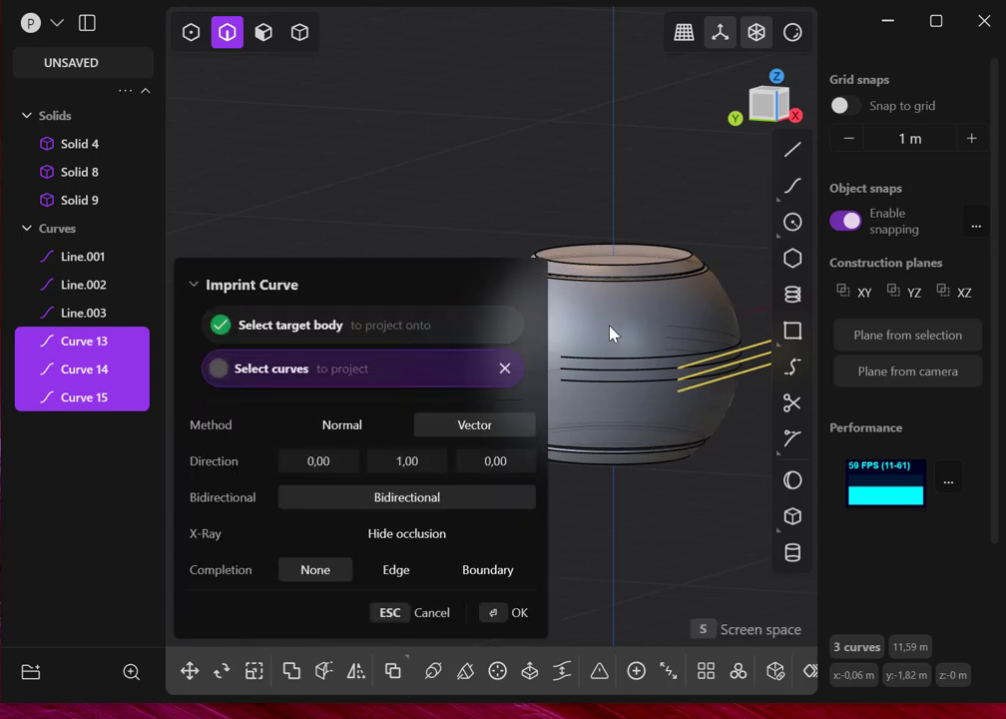
left_click(487, 614)
Imprint the three original lines on the positive Y side onto the middle body with the Vector method along the Y axis
middle_click_drag(537, 552, 770, 518)
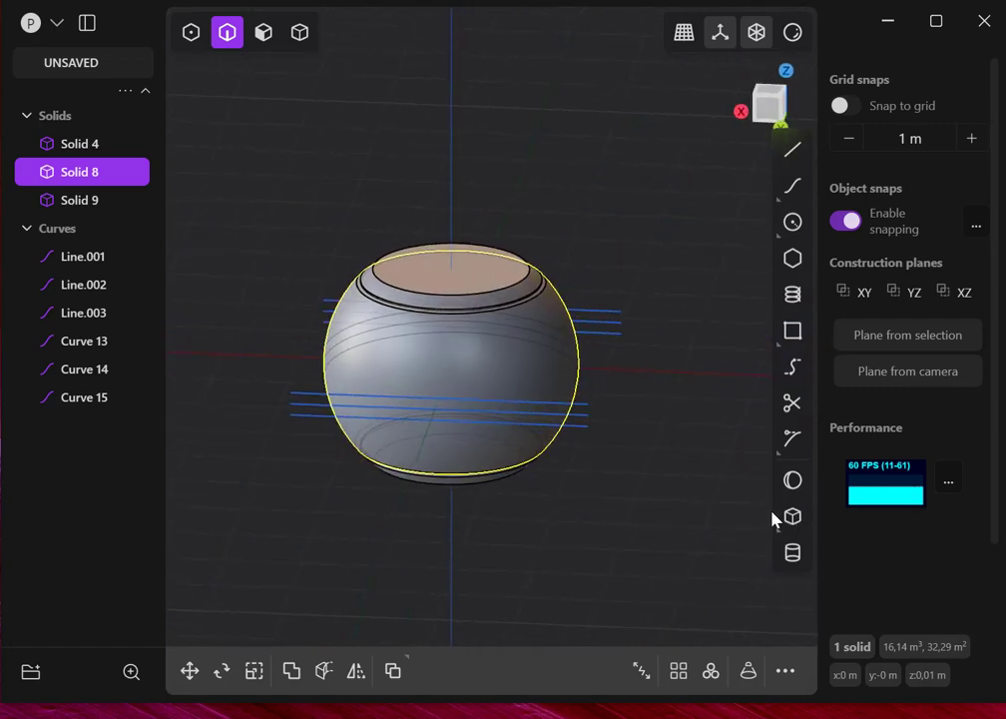
left_click(589, 422)
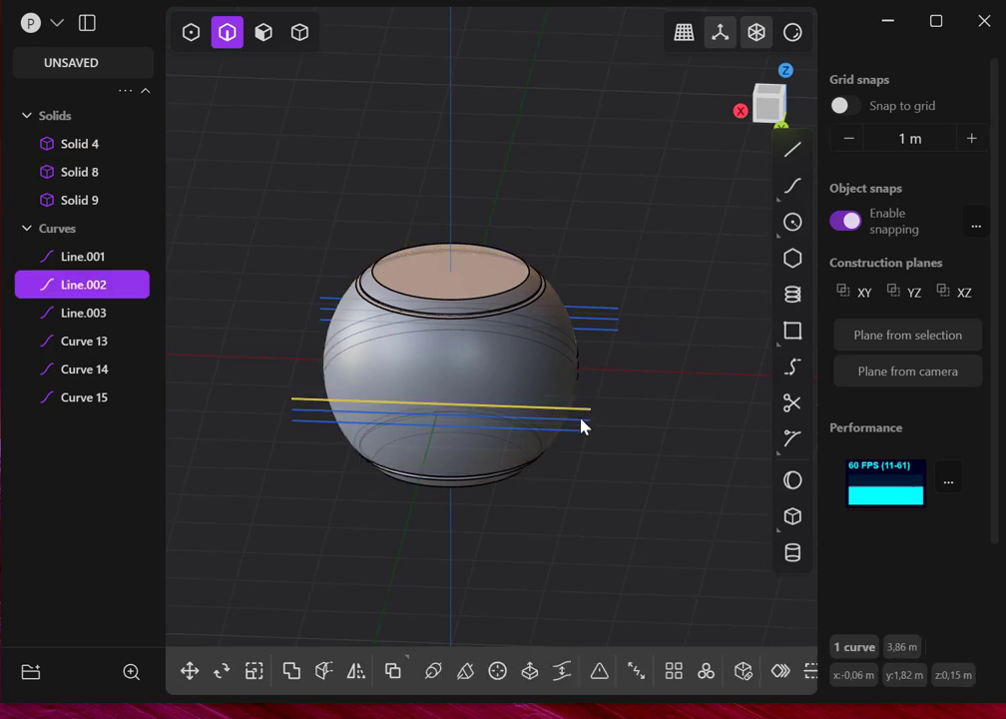
left_click(581, 431)
left_click(582, 427)
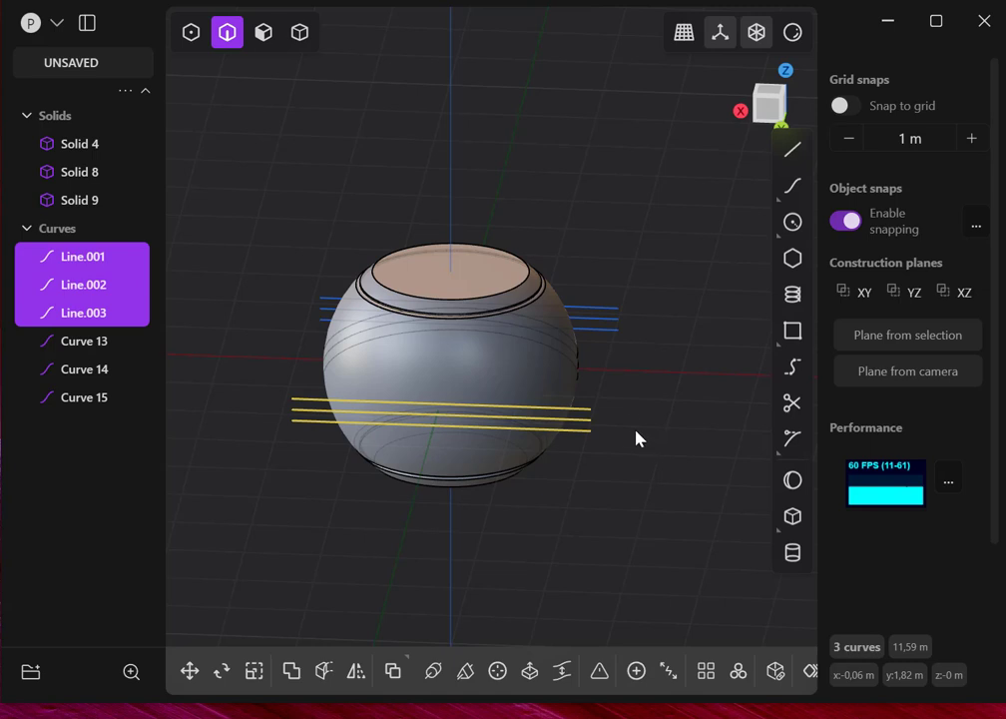
key("i")
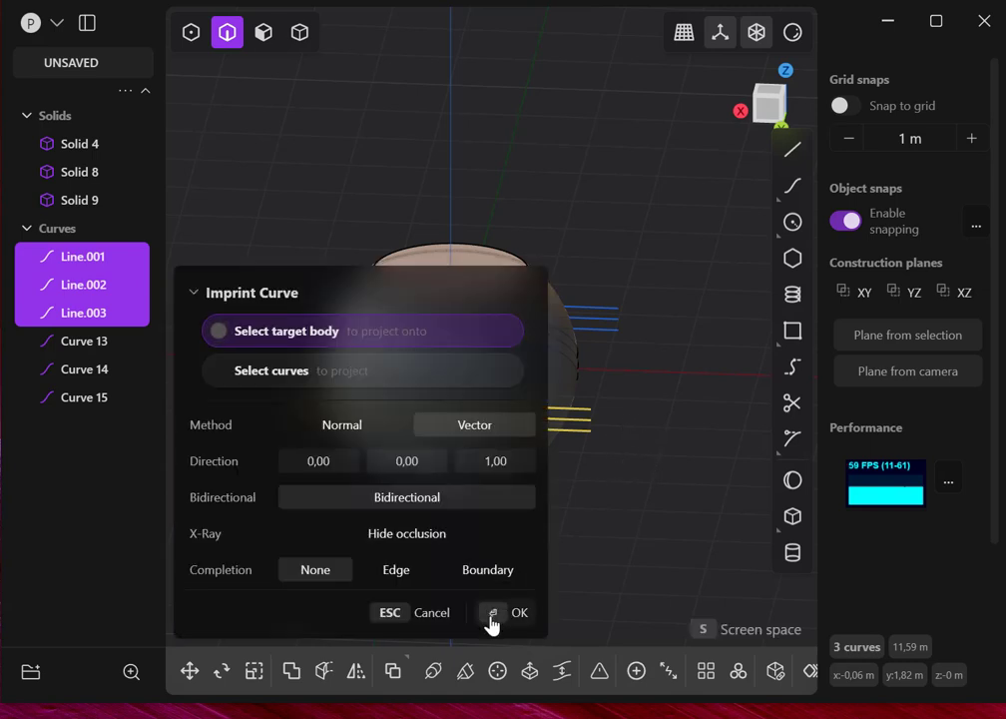
left_click(557, 384)
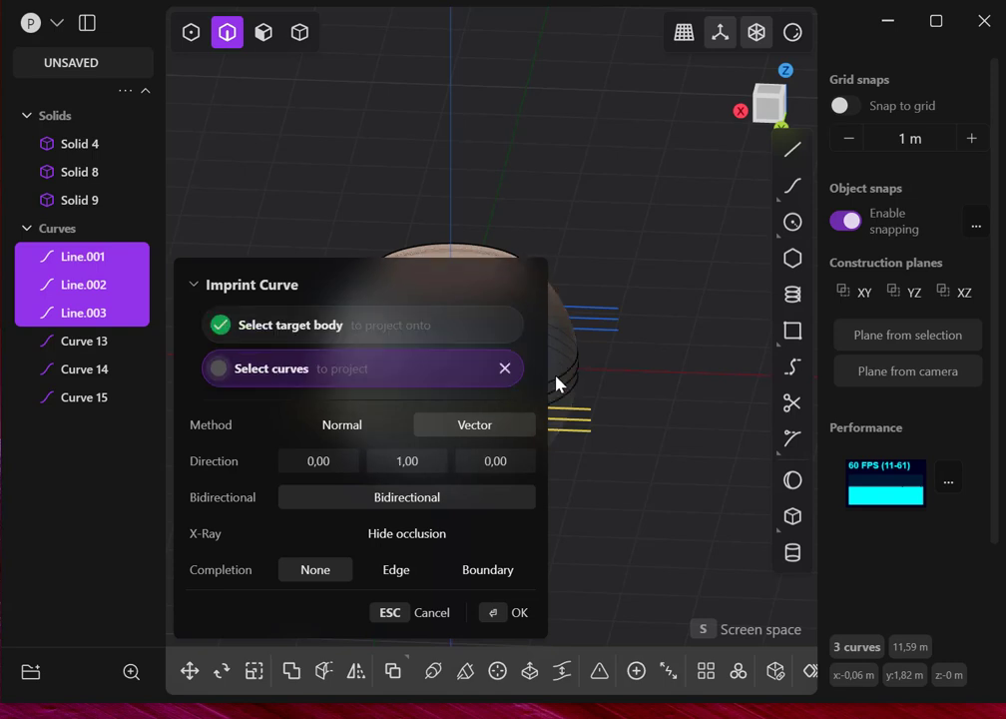
left_click(493, 612)
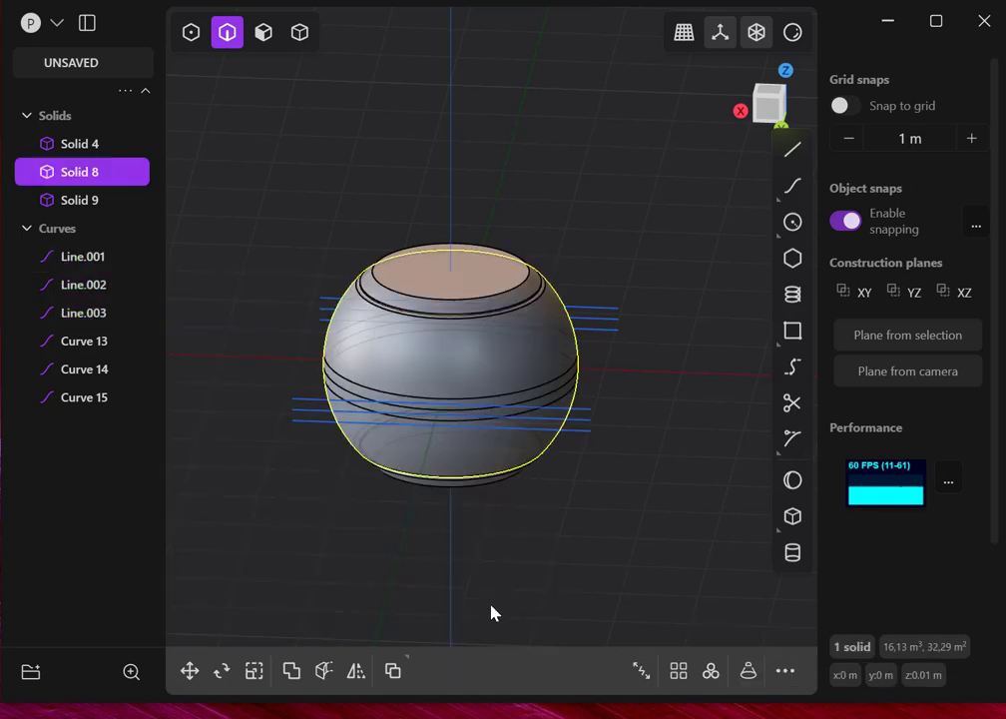
Delete the three original lines on the positive Y side of the body
middle_click_drag(544, 563, 575, 490)
left_click(585, 448)
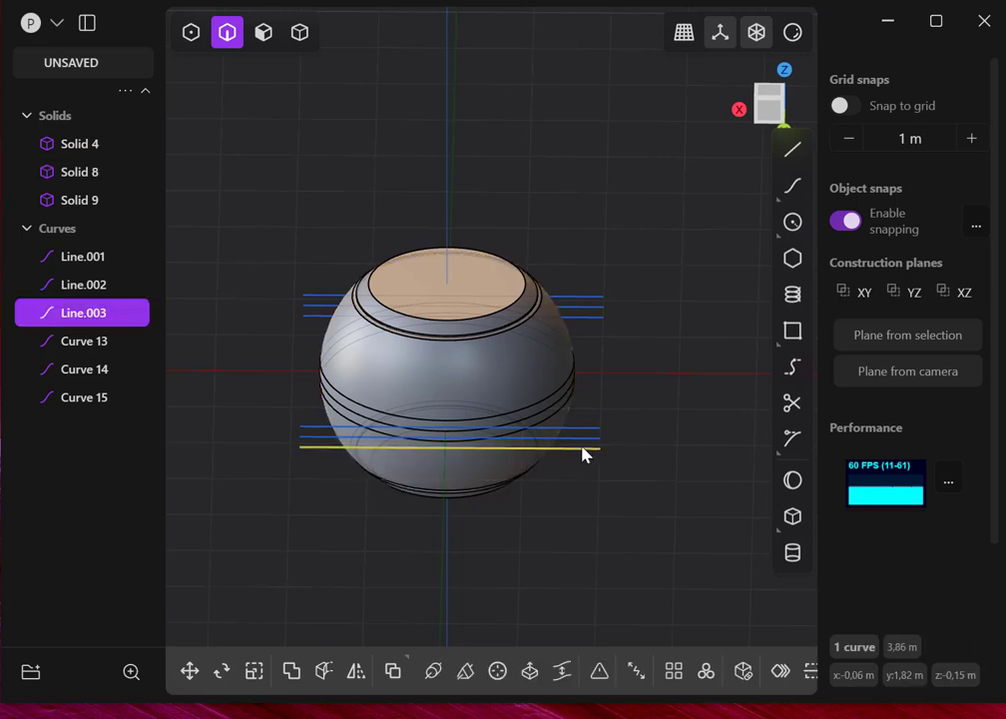
key("Delete")
left_click(584, 441)
key("Delete")
left_click(580, 435)
key("Delete")
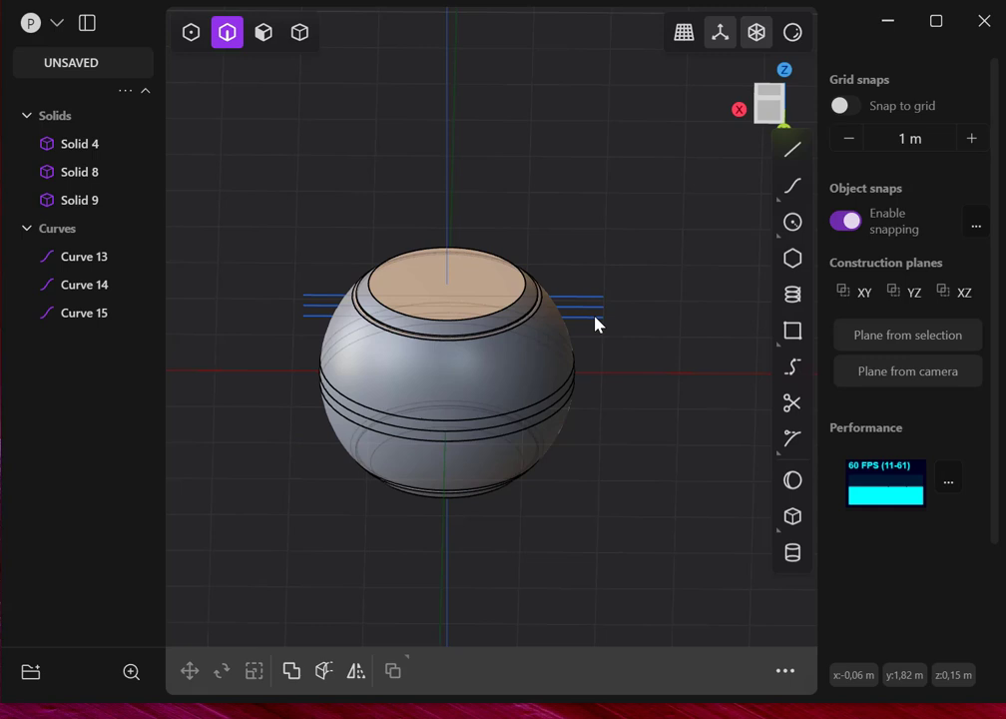
Delete the three mirrored lines on the negative Y side of the body
left_click(595, 317)
key("Delete")
left_click(596, 314)
key("Delete")
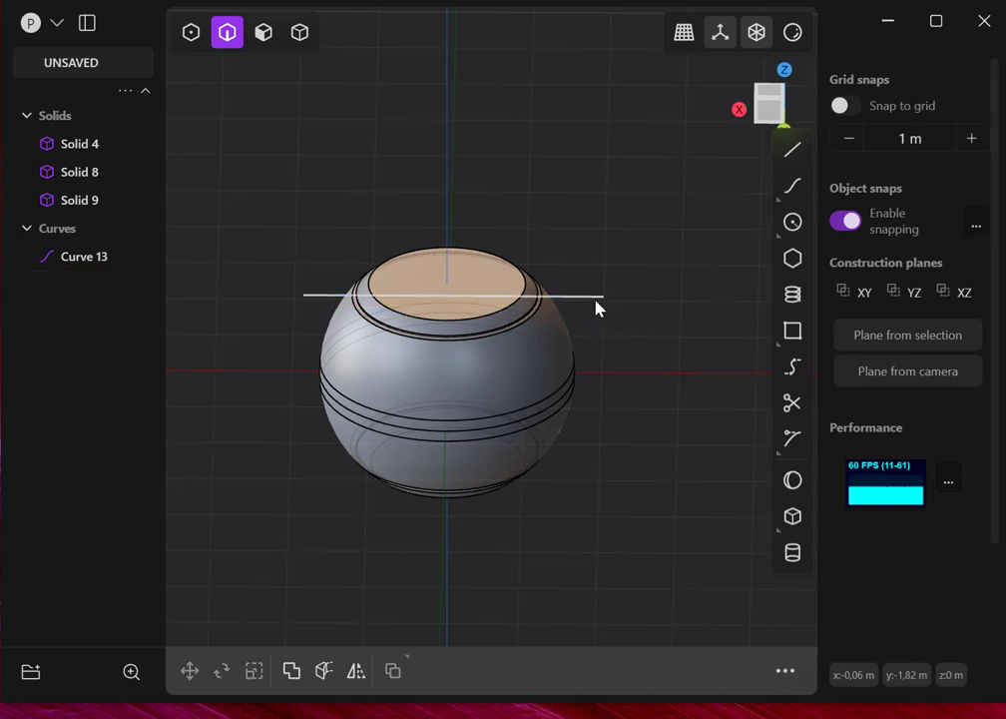
left_click(597, 298)
key("Delete")
middle_click_drag(612, 463, 588, 409)
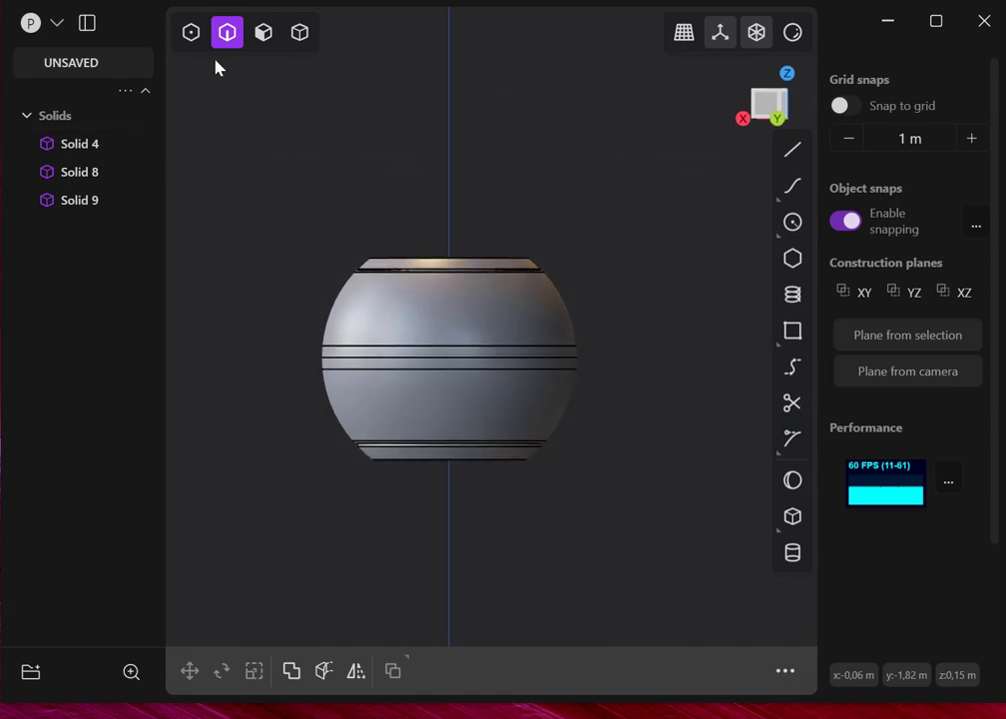
Offset the two narrow band faces around the middle body's equator inward by about 0.097 m to form a groove
left_click(264, 32)
left_click(420, 352)
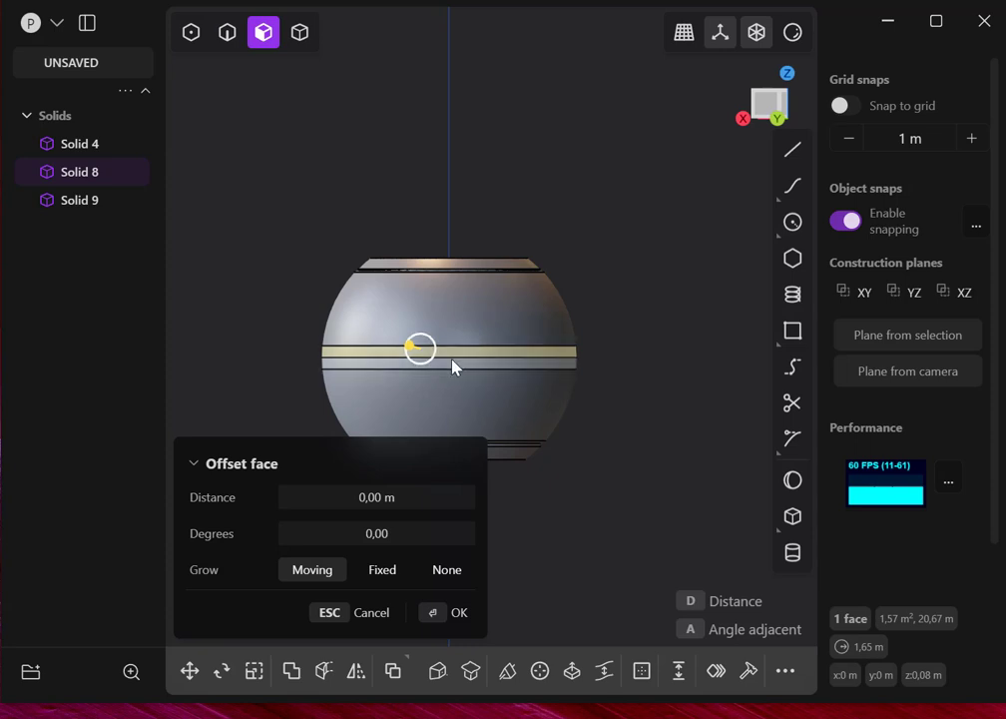
left_click(450, 365, "shift")
middle_click_drag(450, 366, 696, 445)
left_click_drag(672, 407, 662, 409)
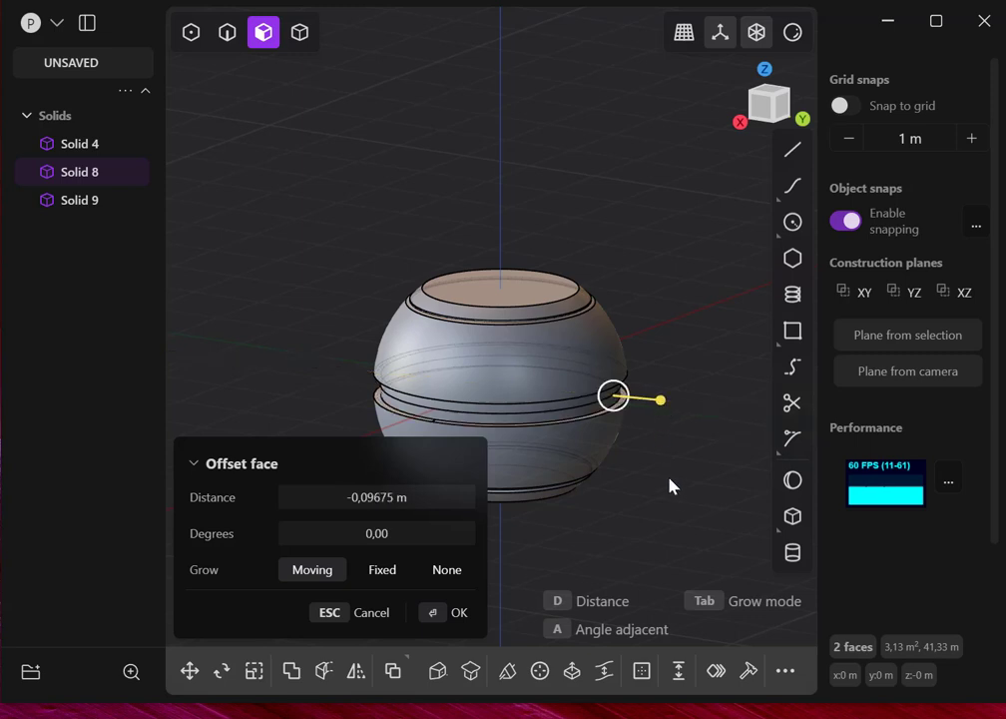
left_click(440, 612)
middle_click_drag(611, 556, 639, 548)
scroll(609, 535, "up", 5)
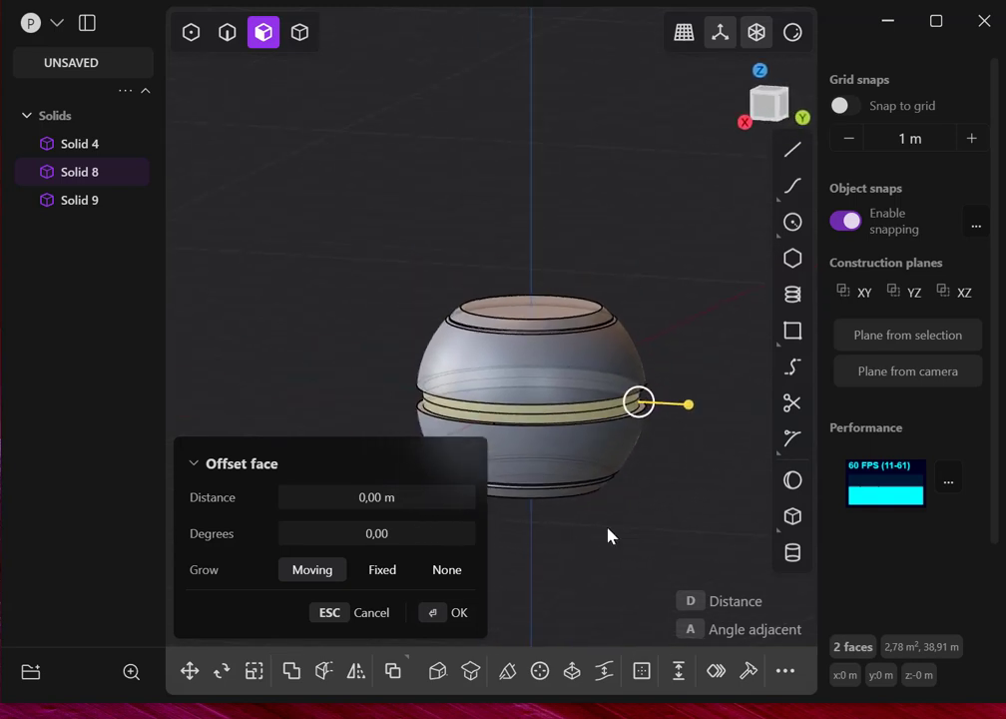
mouse_move(619, 489)
middle_mouse_down("shift")
mouse_move(658, 449)
mouse_move(629, 469)
middle_mouse_up("shift")
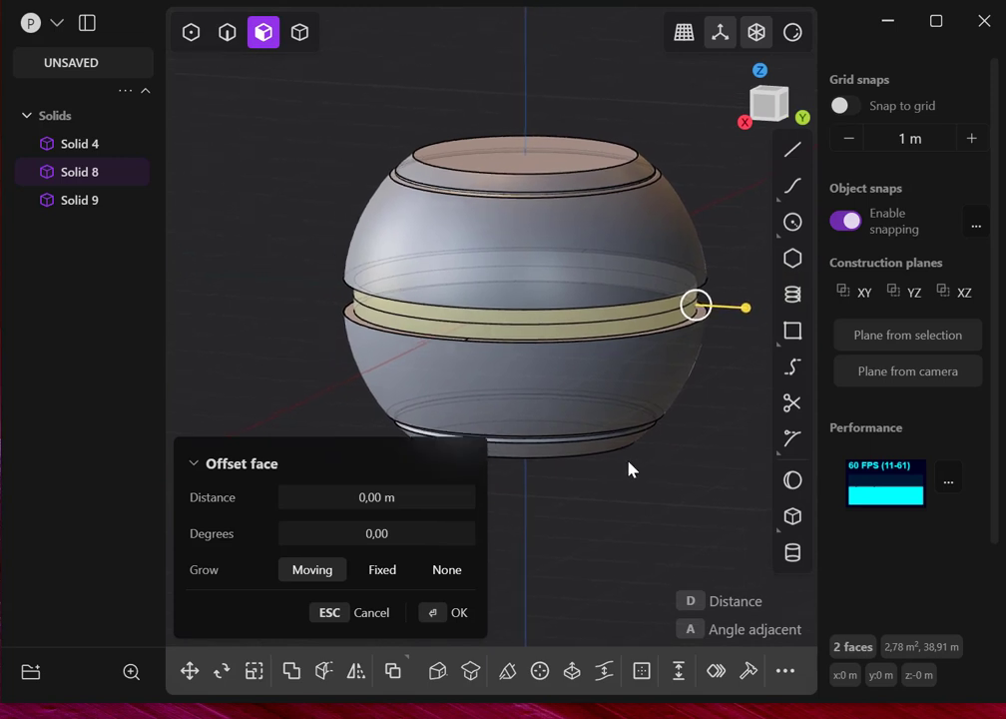
left_click(451, 613)
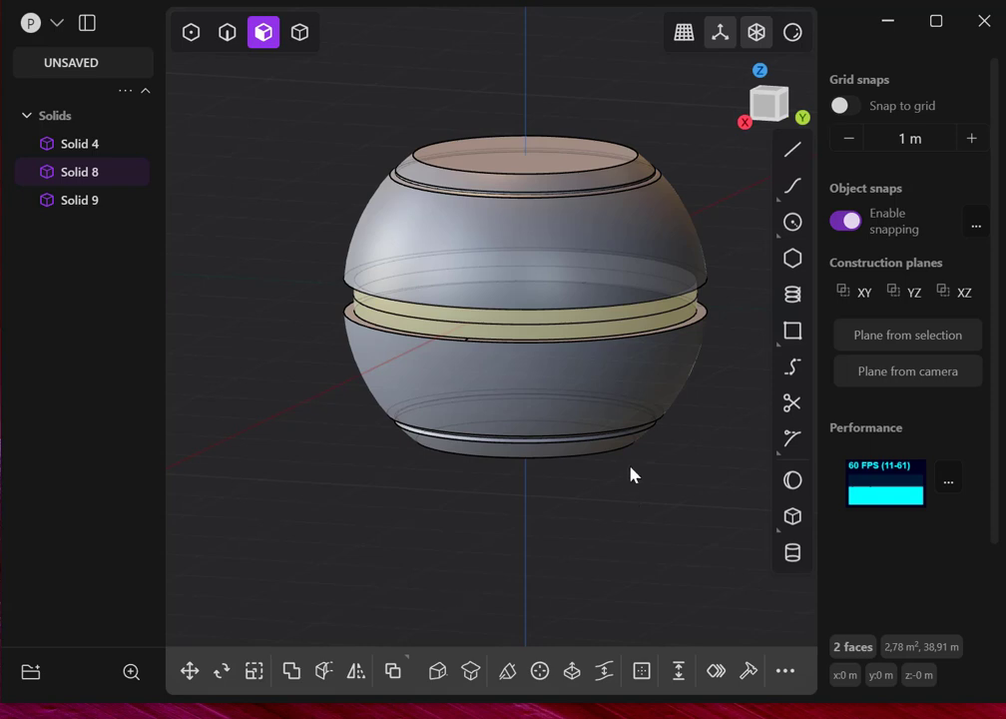
Change the viewport shading of the model to the glossy red material preview
middle_click_drag(579, 540, 571, 568)
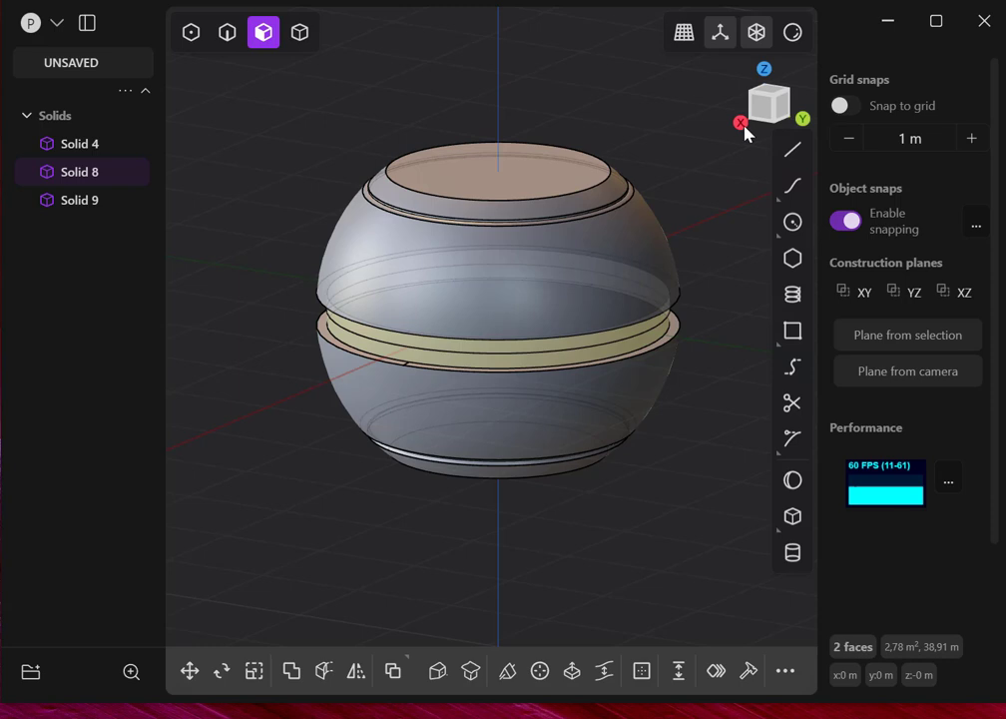
left_click(791, 34)
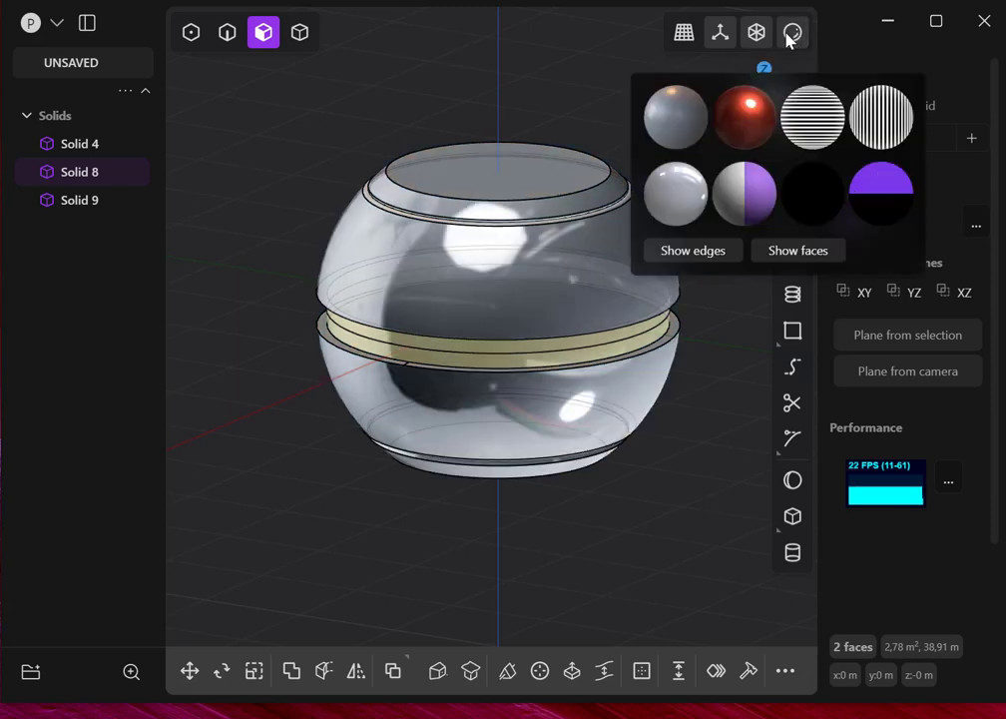
left_click(739, 128)
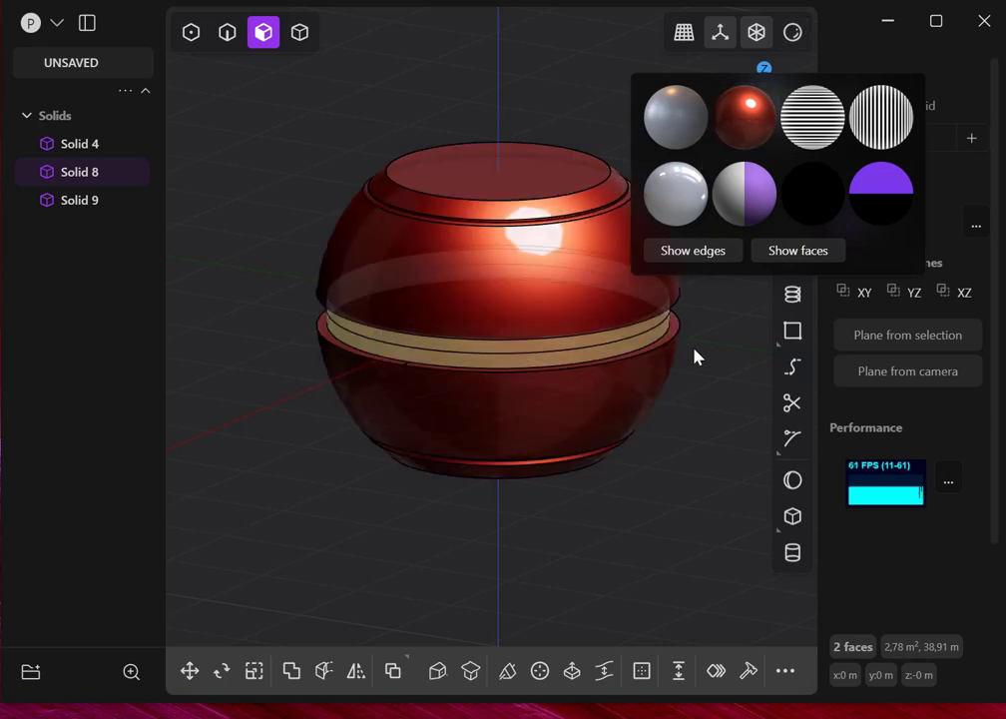